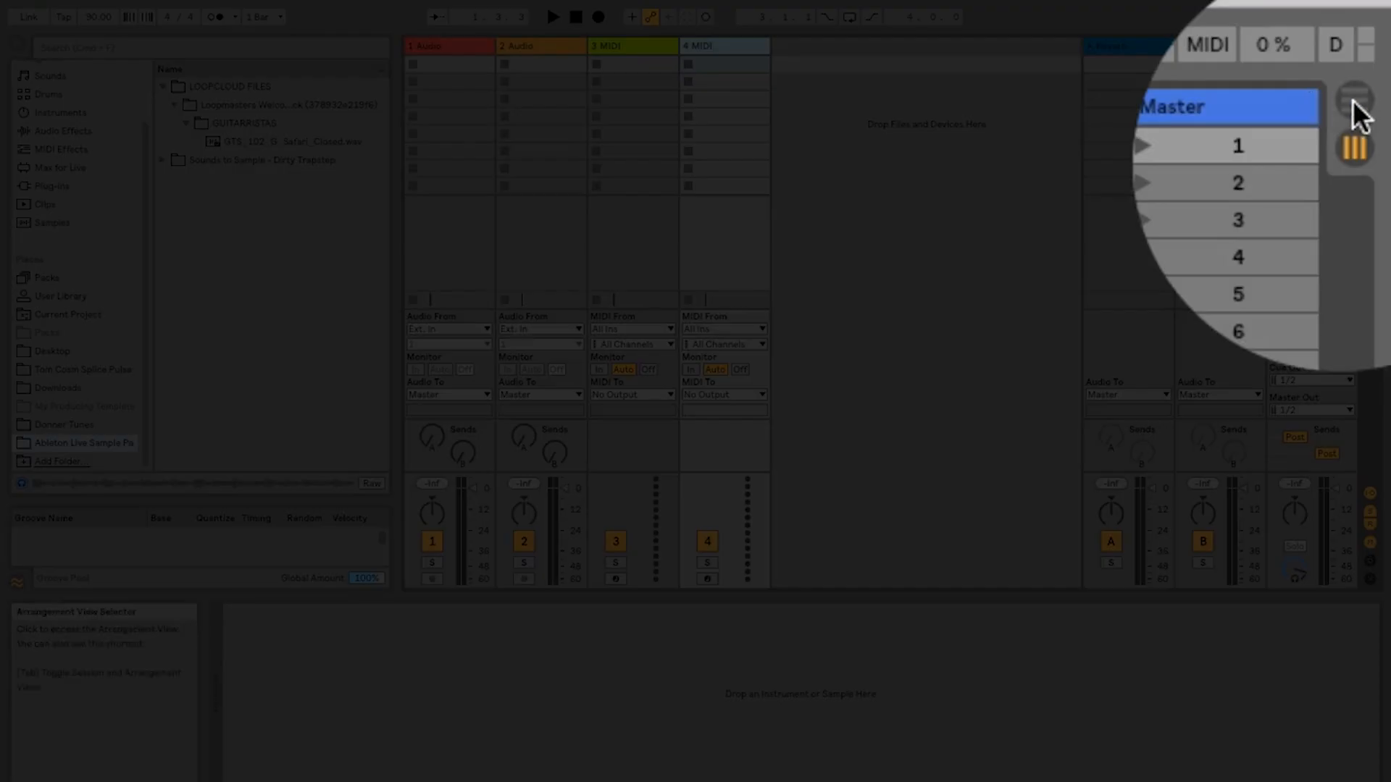
- Switch back and forth between Arrangement View and Session View to compare their layouts, finishing in Session View
click(1374, 45)
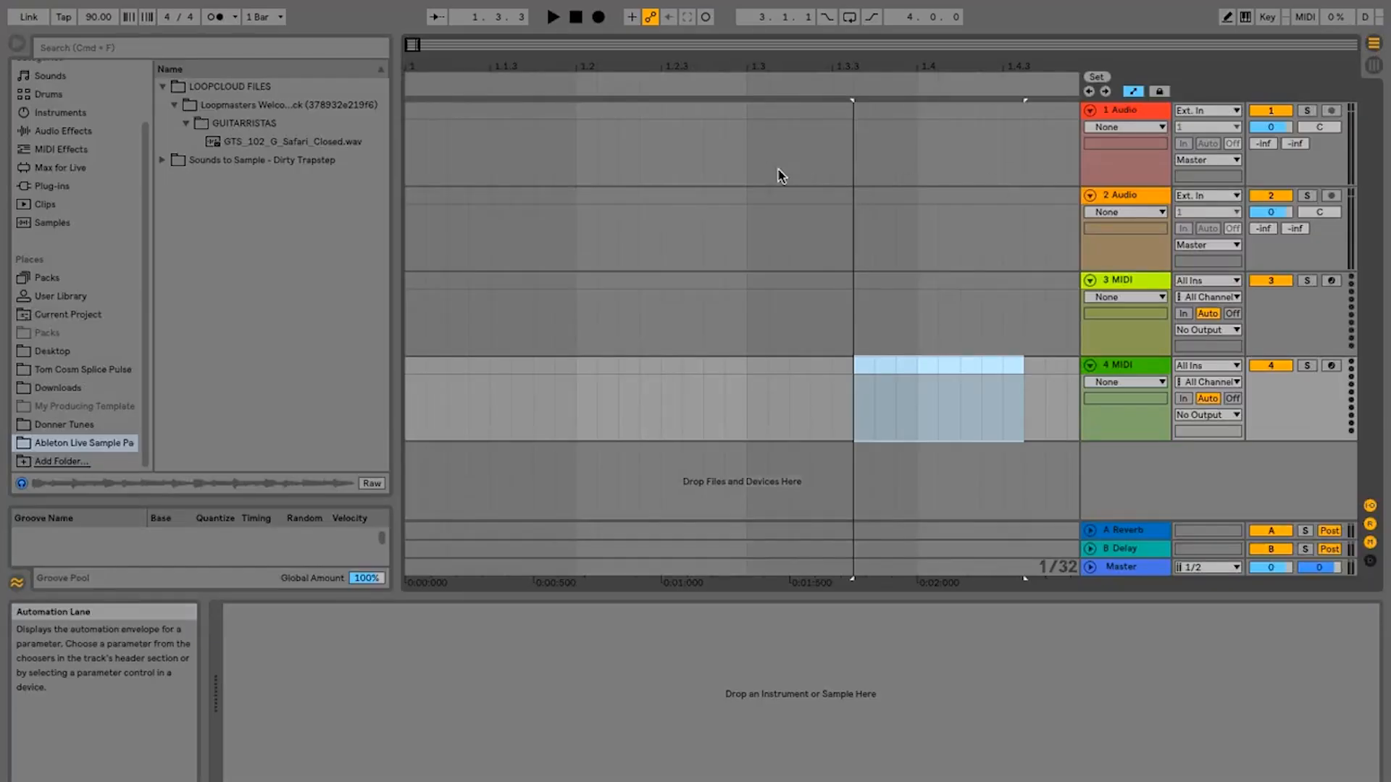
key(Tab)
key(Tab)
key(Tab)
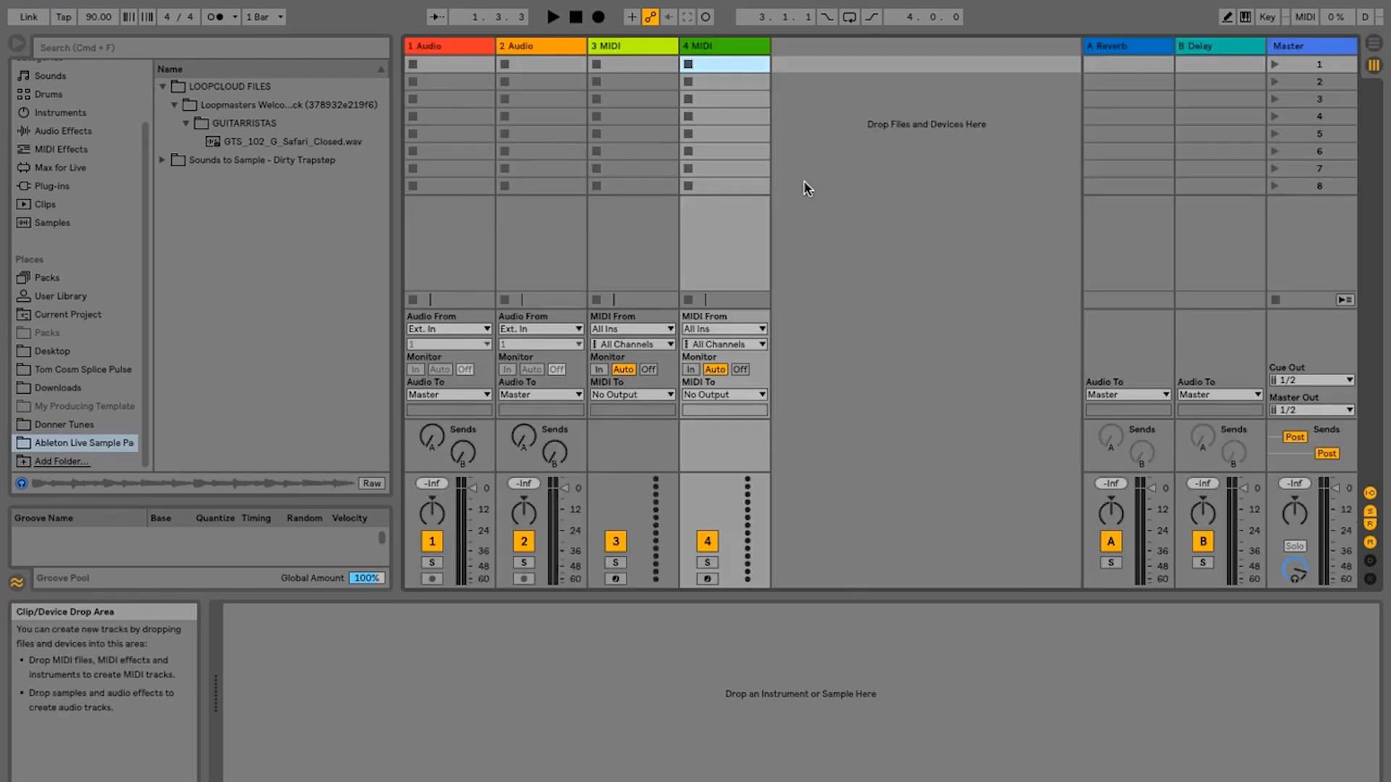
key(Tab)
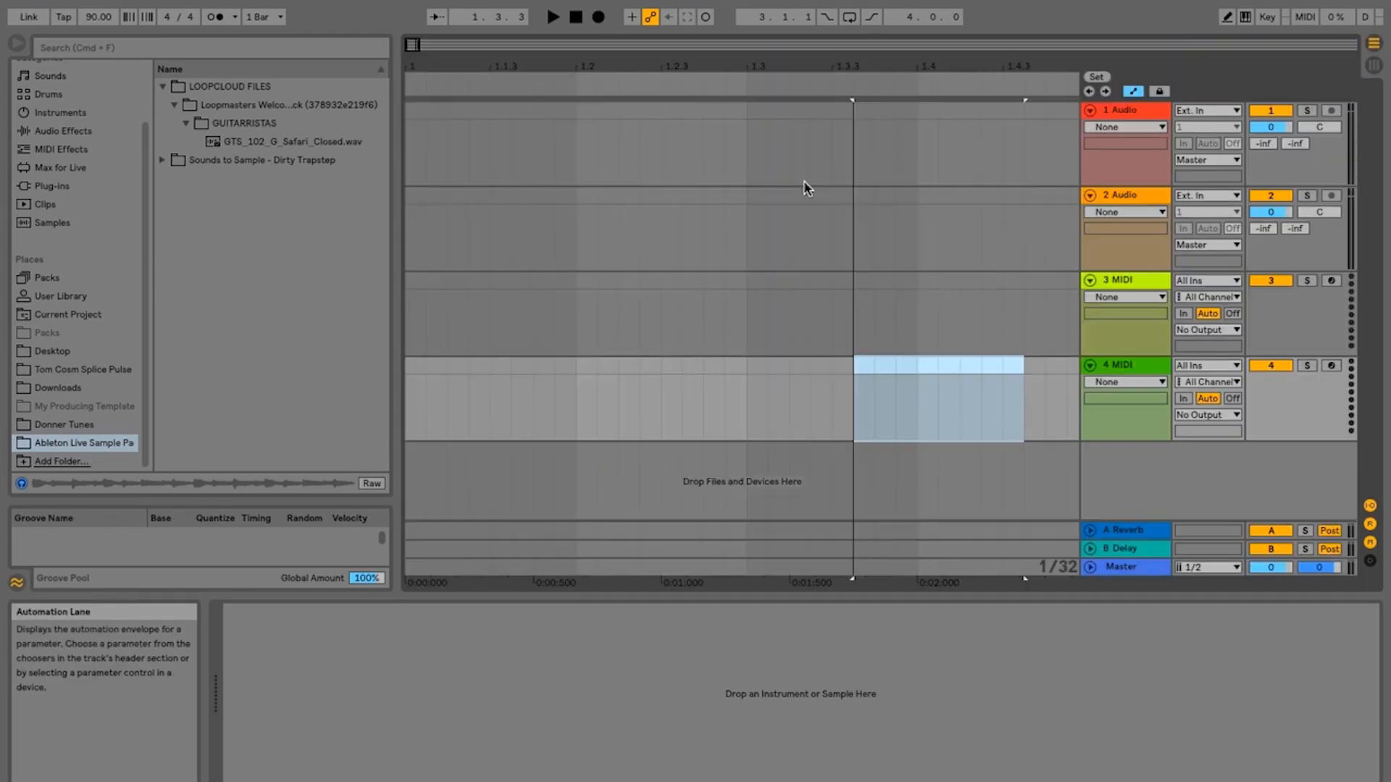
key(Tab)
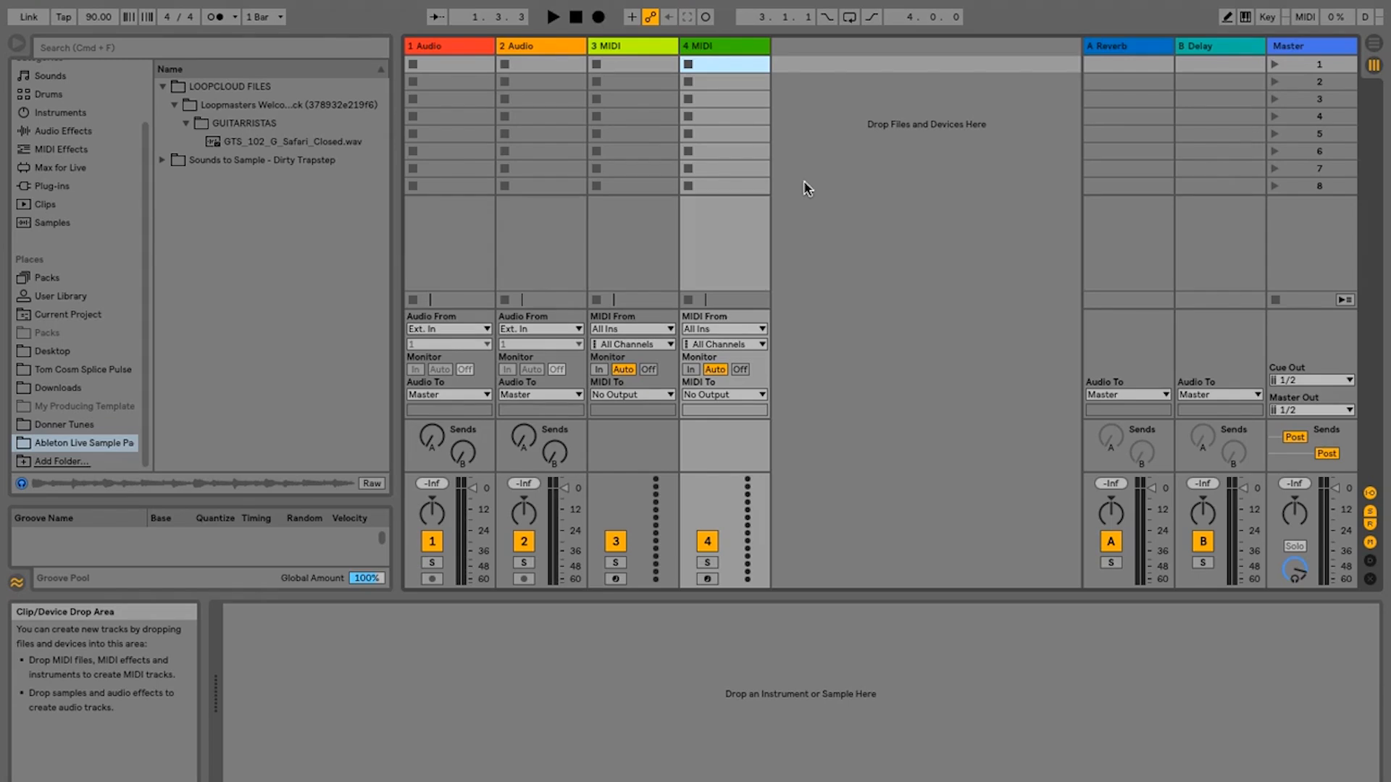
key(Tab)
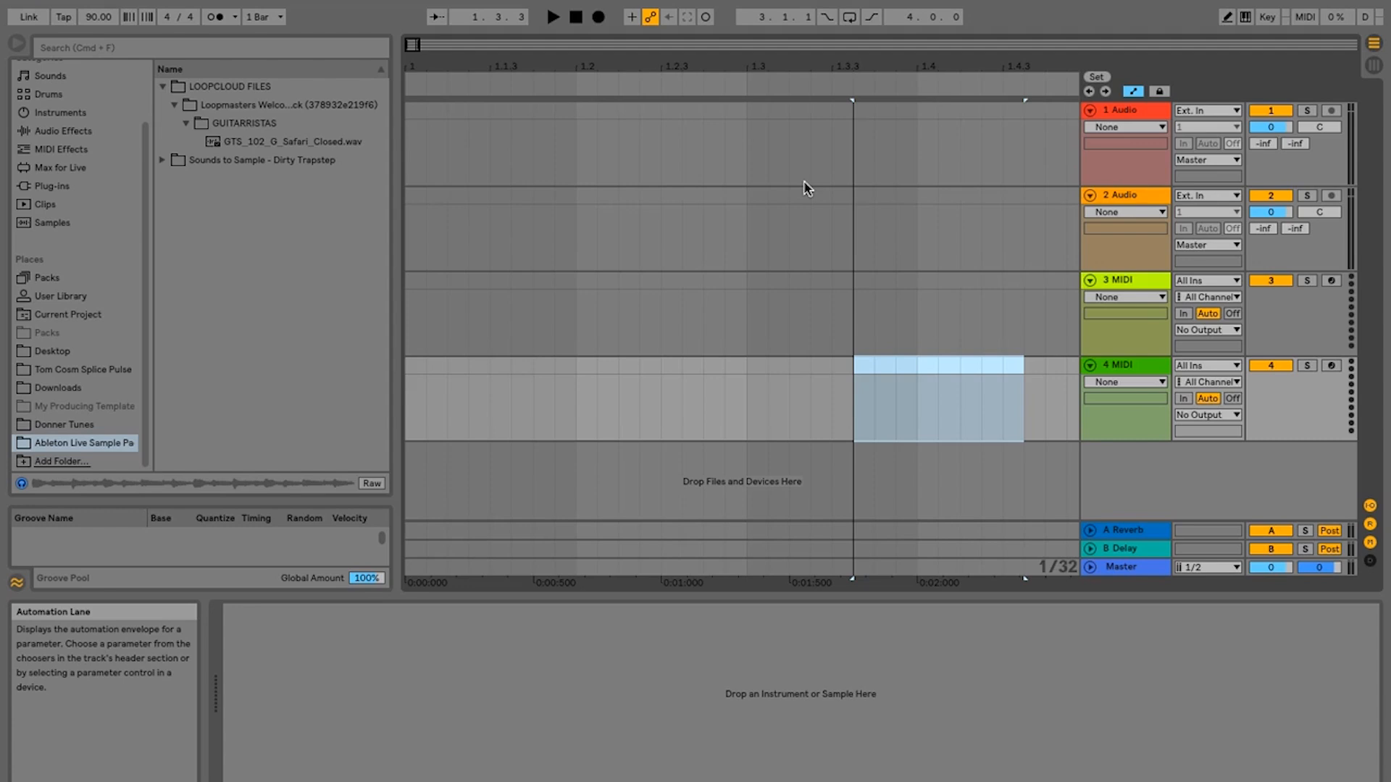
key(Tab)
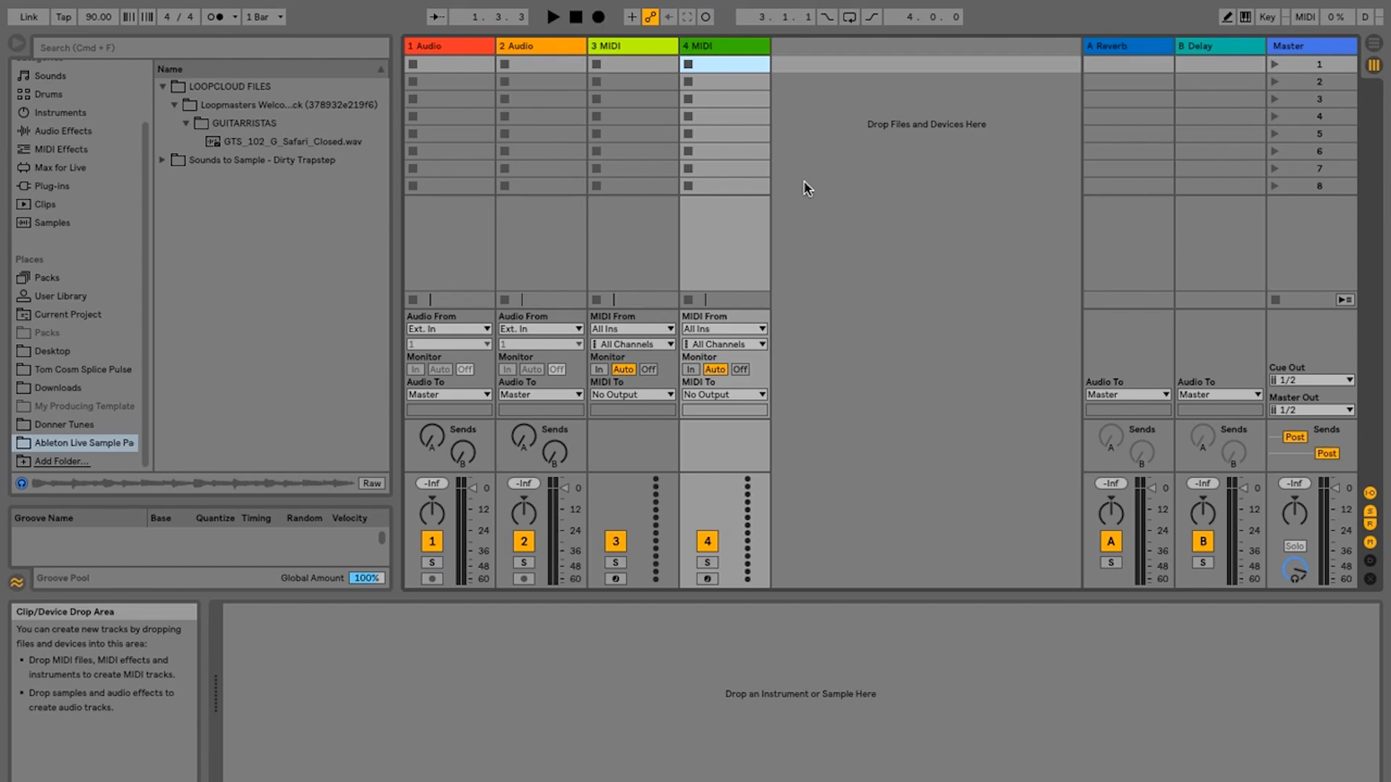
key(Tab)
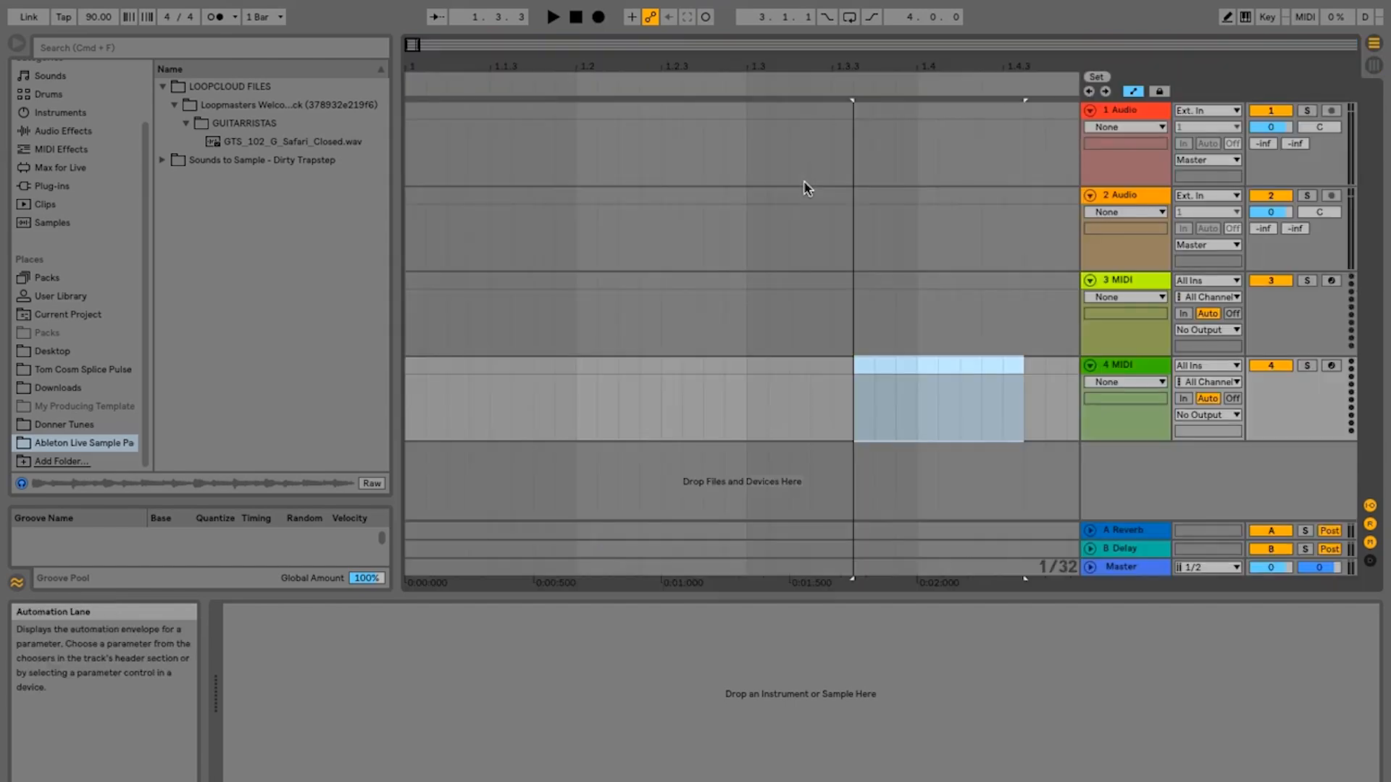
key(Tab)
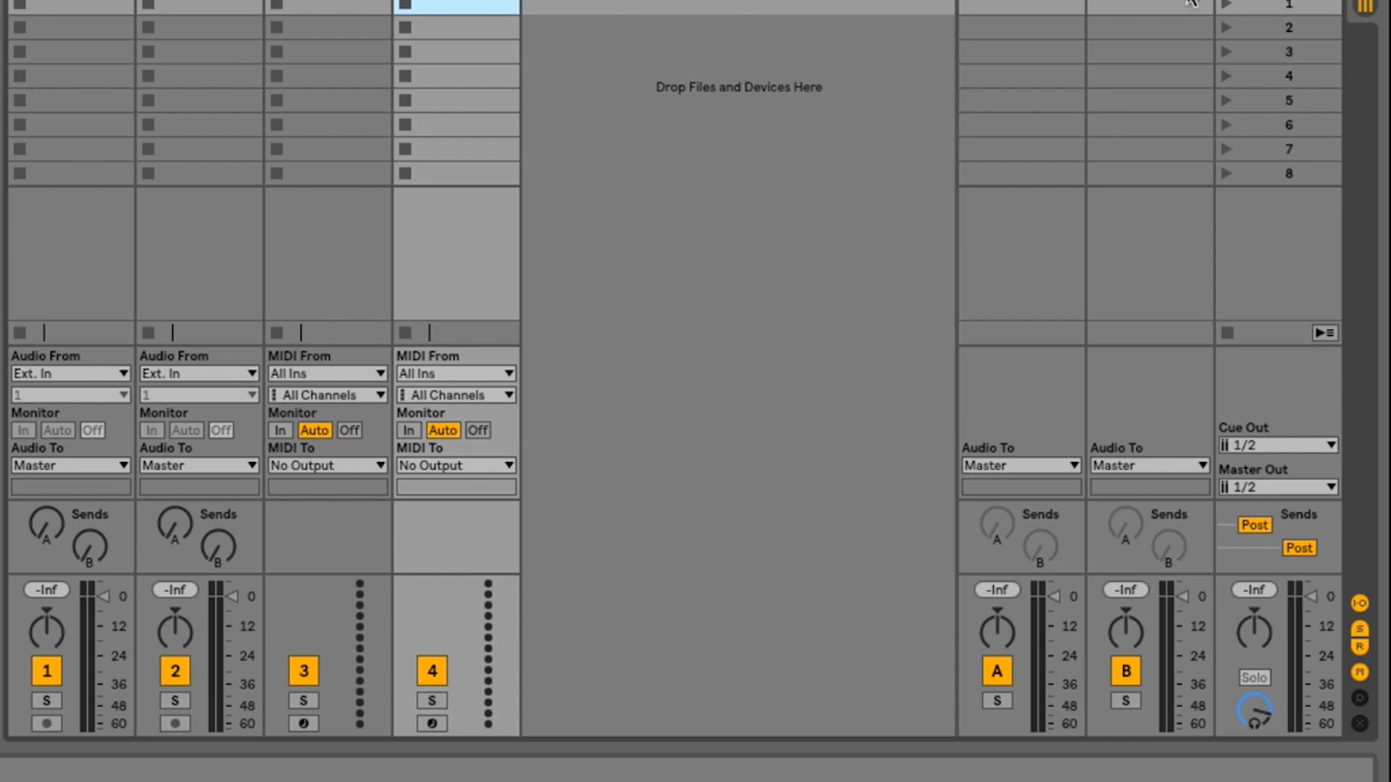
- Launch scene 1 from the Master track, and check Arrangement View briefly before returning to Session View
click(1224, 4)
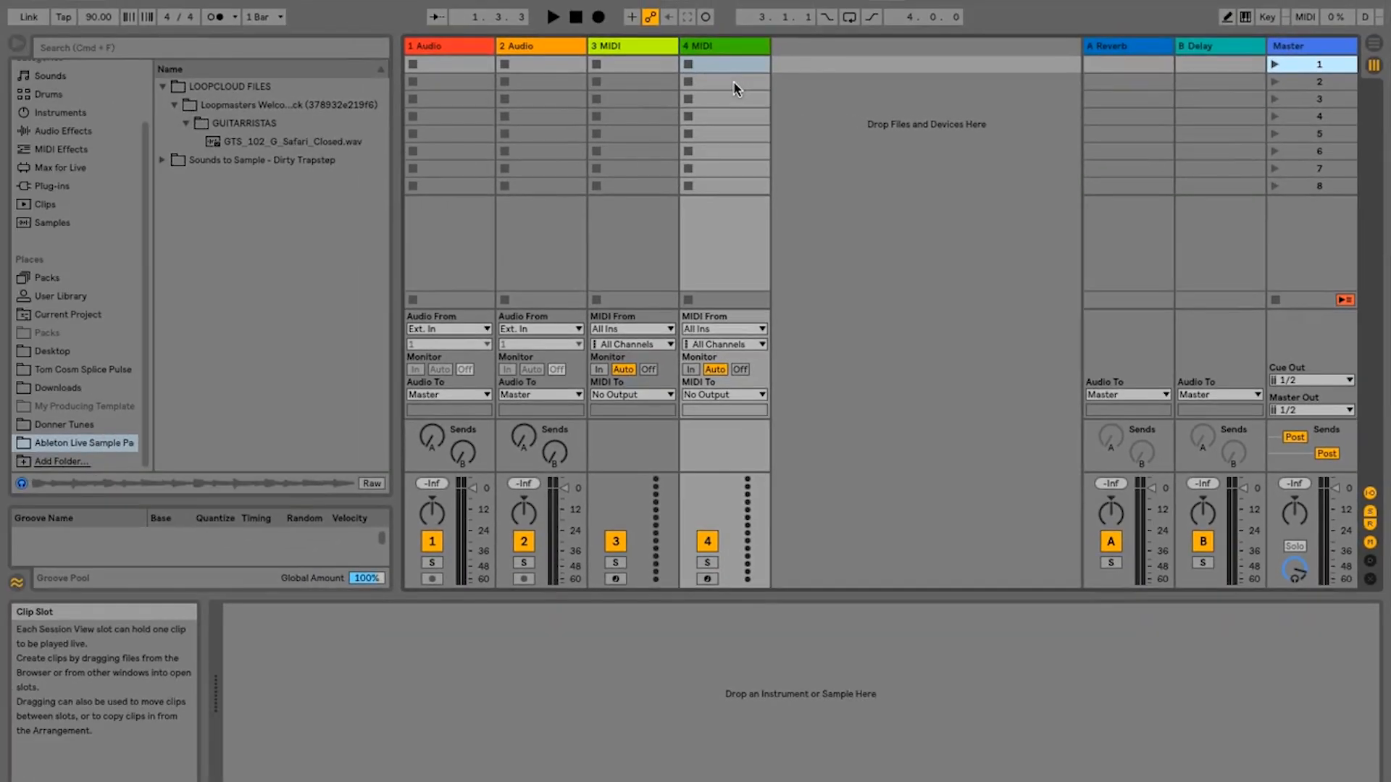
key(Tab)
key(Tab)
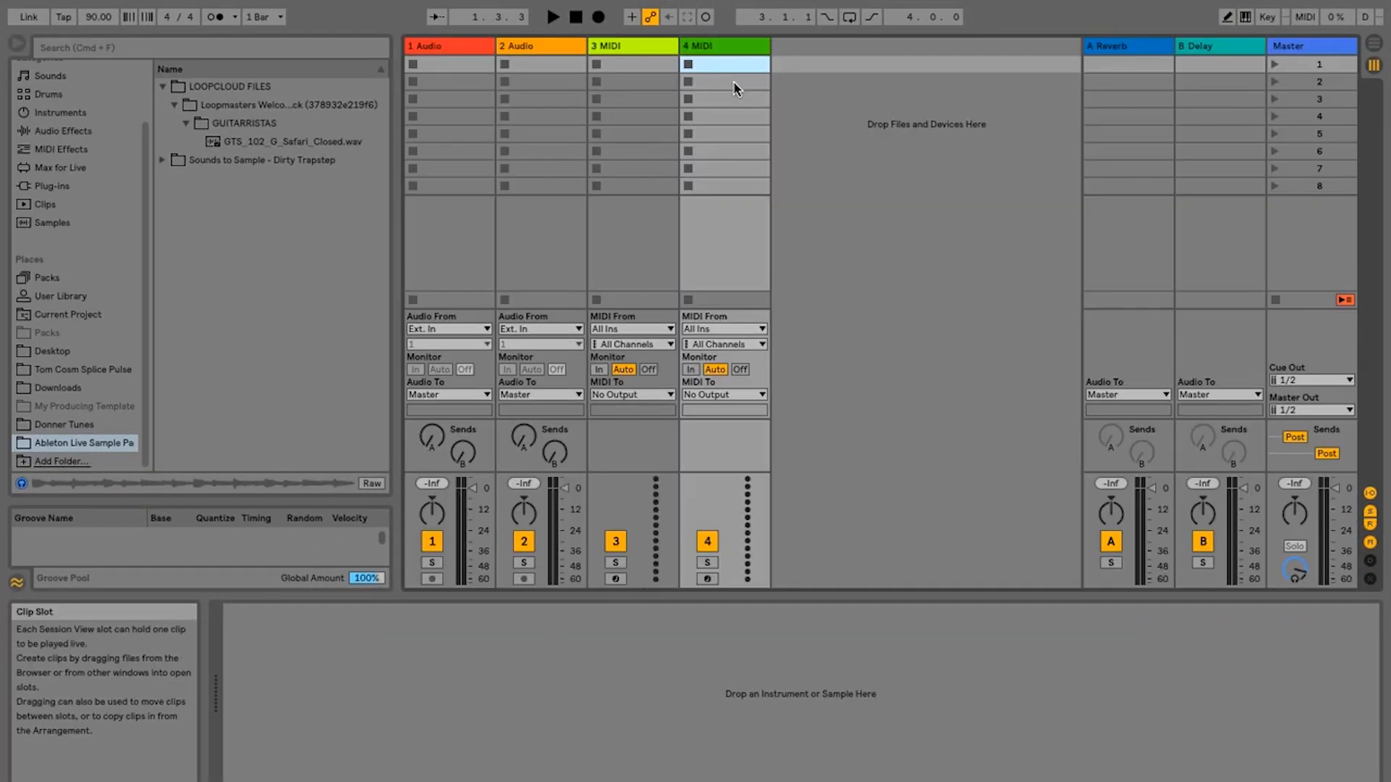
- Select each track in turn from 1 Audio through 4 MIDI, A Reverb, B Delay and Master to examine its devices
click(465, 49)
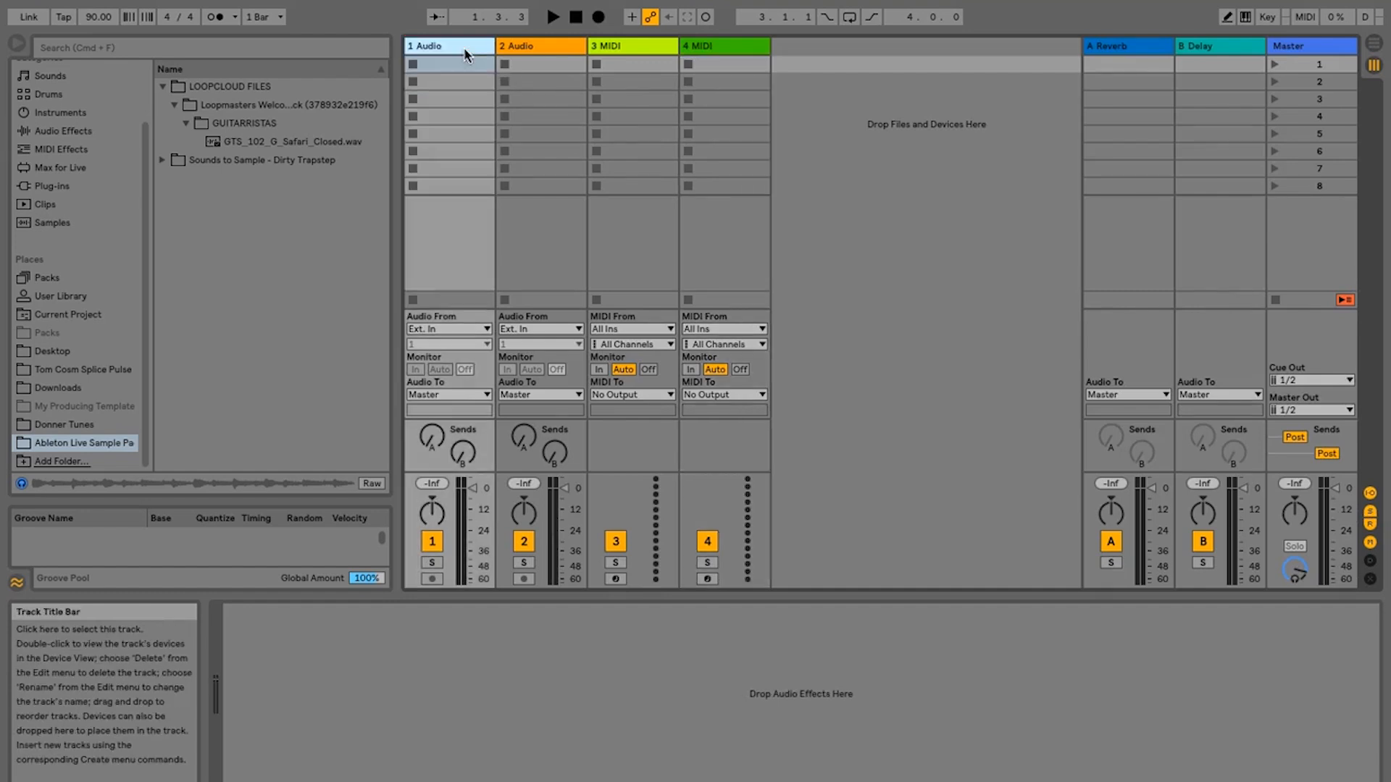
click(545, 47)
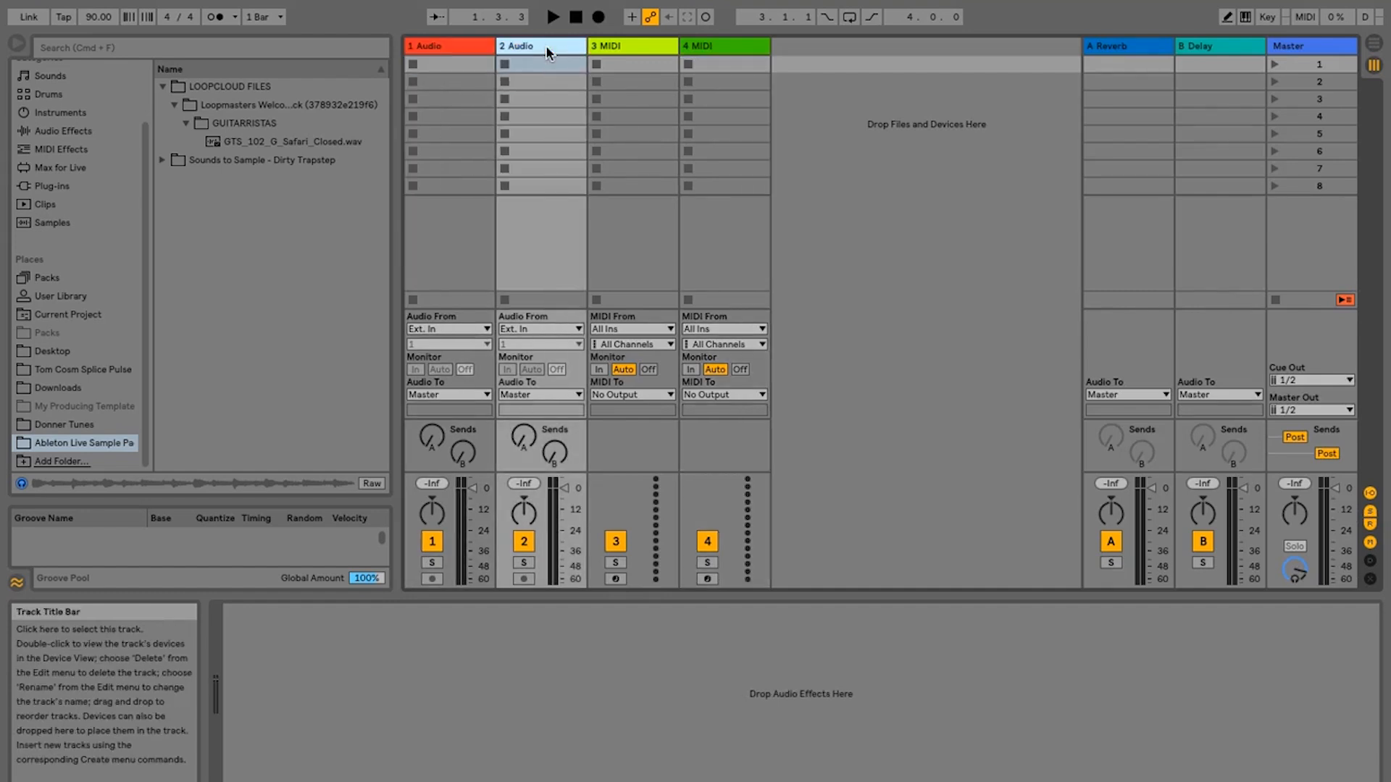
click(626, 47)
click(713, 46)
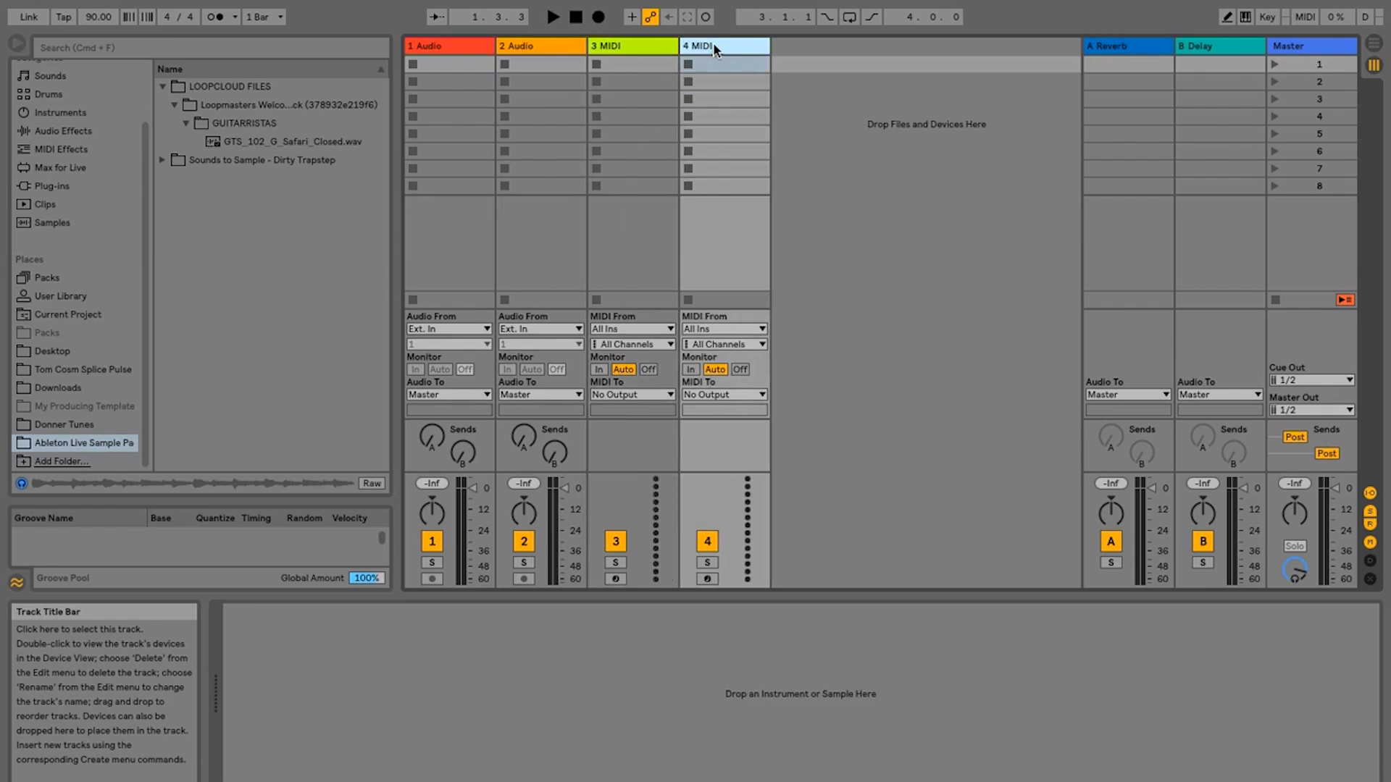
click(1108, 45)
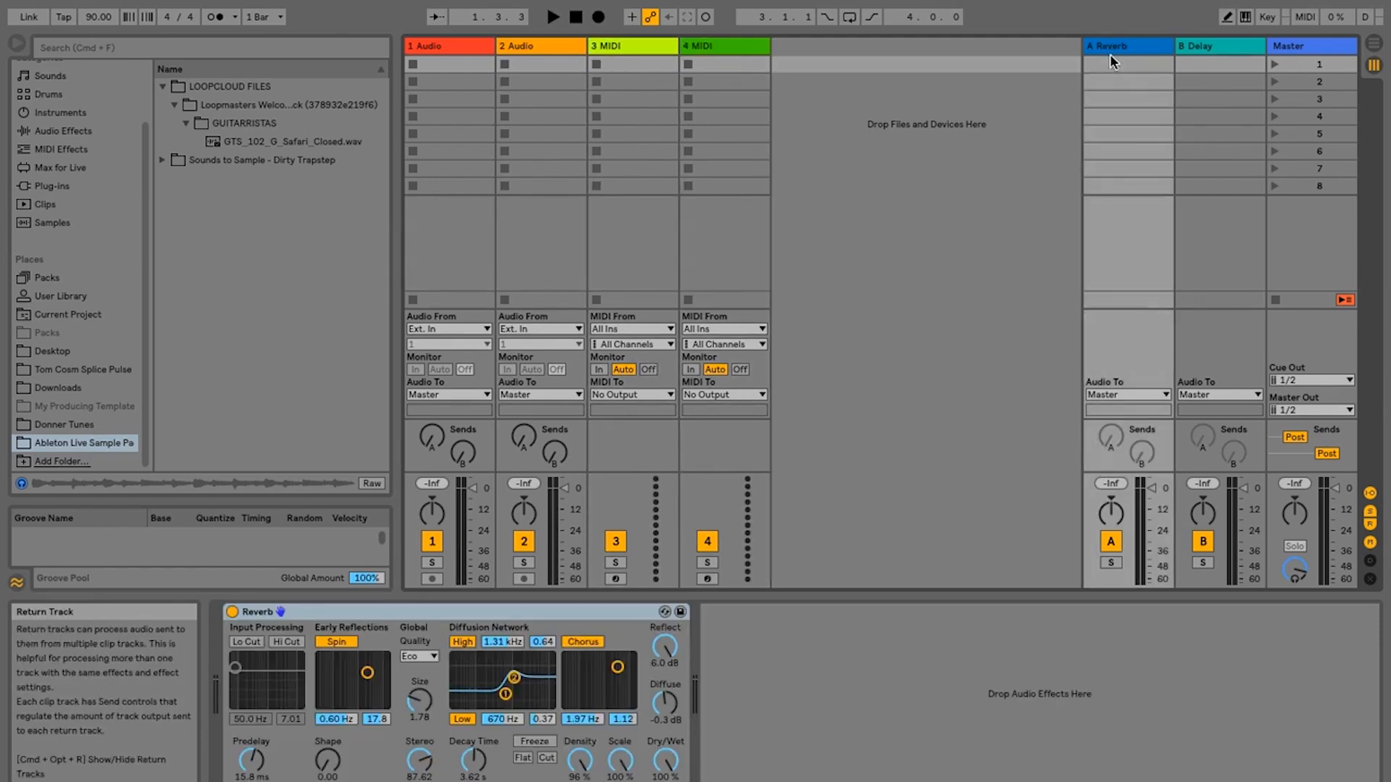
click(1196, 48)
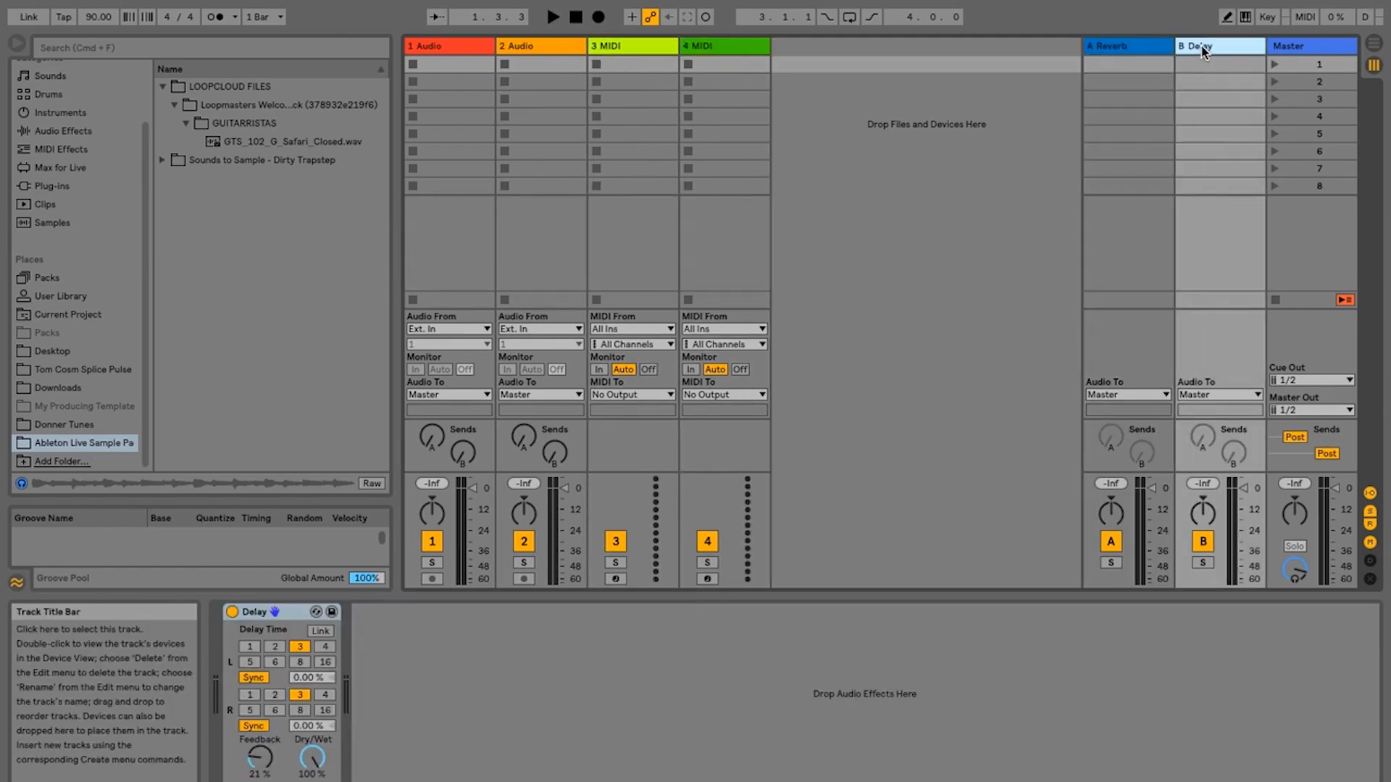
click(1294, 46)
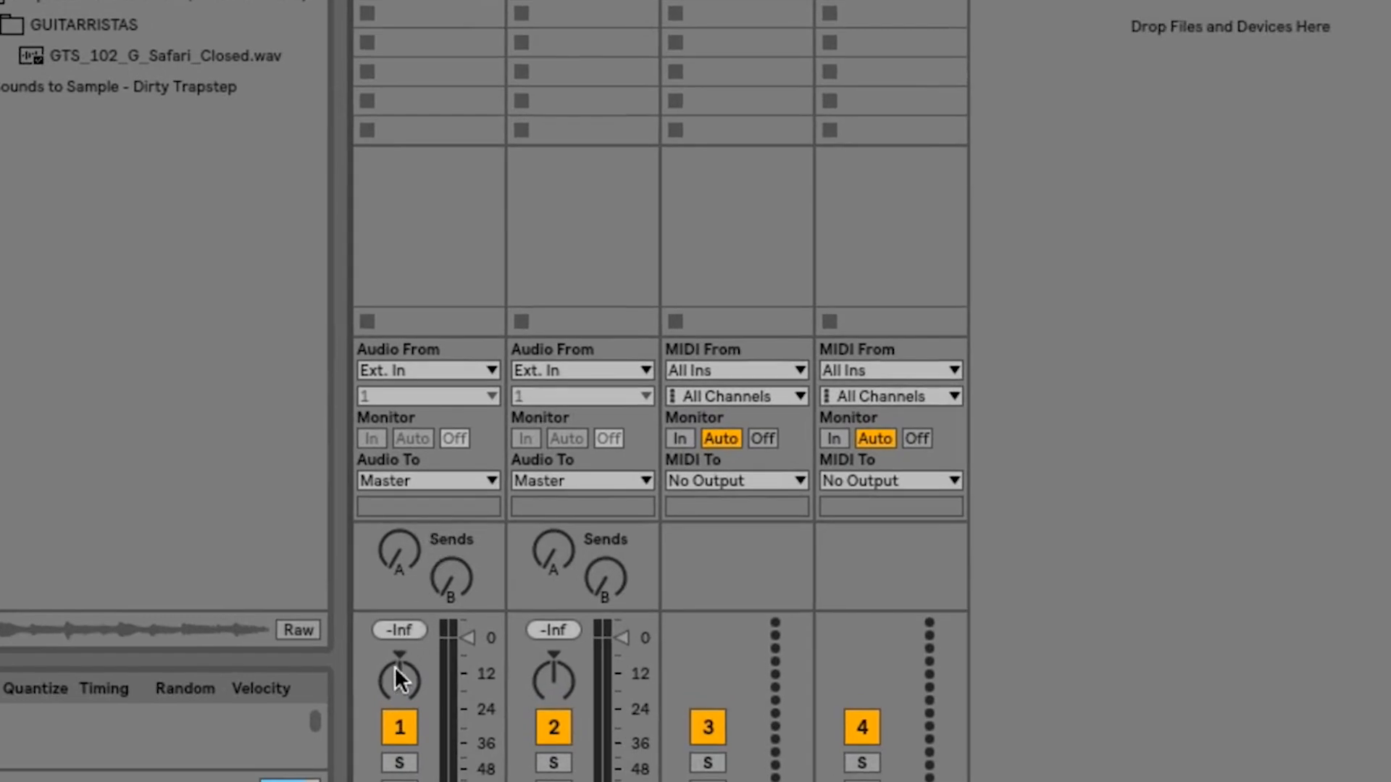
- Try the pan control on the 1 Audio track and return it to centre
mouse_move(394, 666)
mouse_down()
mouse_move(394, 619)
mouse_move(391, 689)
mouse_up()
mouse_move(399, 681)
mouse_down()
mouse_move(399, 693)
mouse_move(399, 669)
mouse_move(400, 681)
mouse_up()
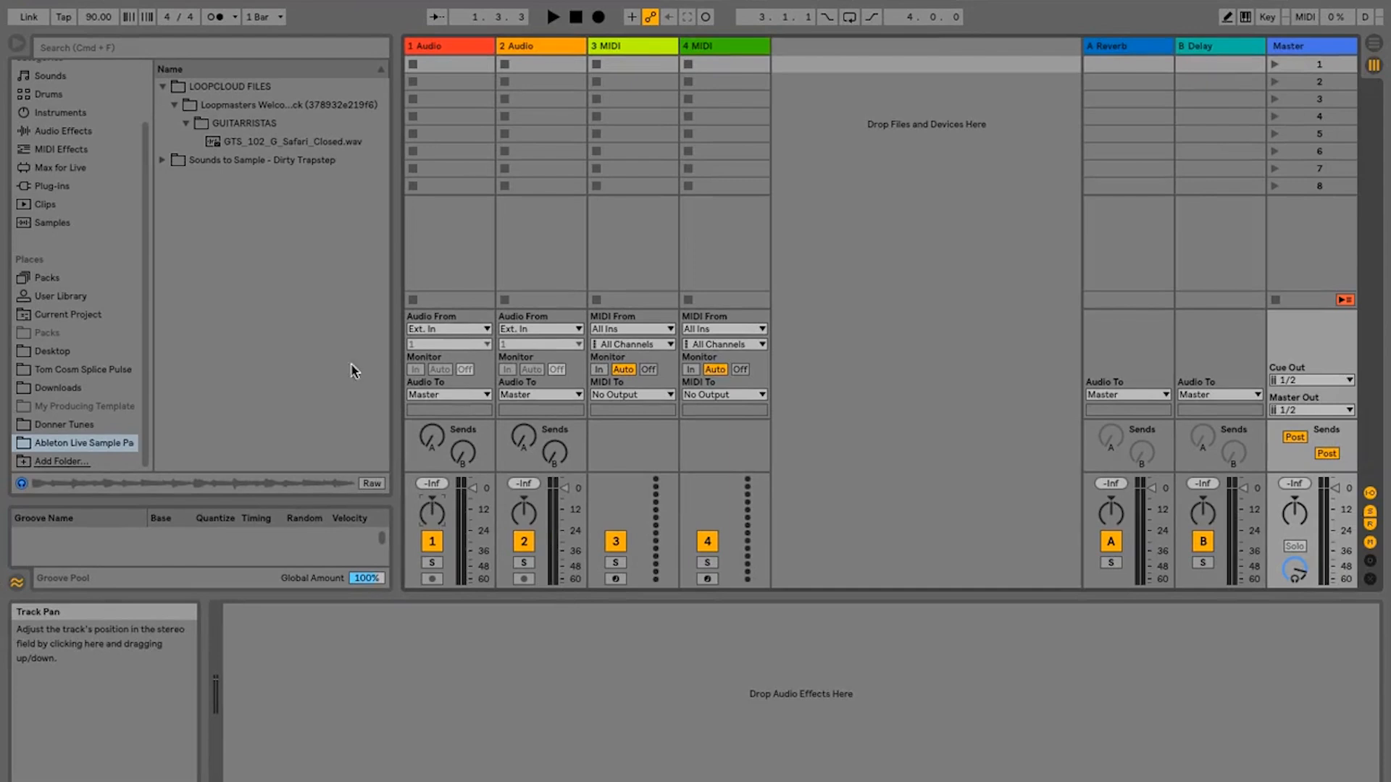
- Load GTS_102_G_Safari_Closed.wav into the first clip slot of the 1 Audio track and launch the clip
click(254, 140)
drag(252, 137, 433, 67)
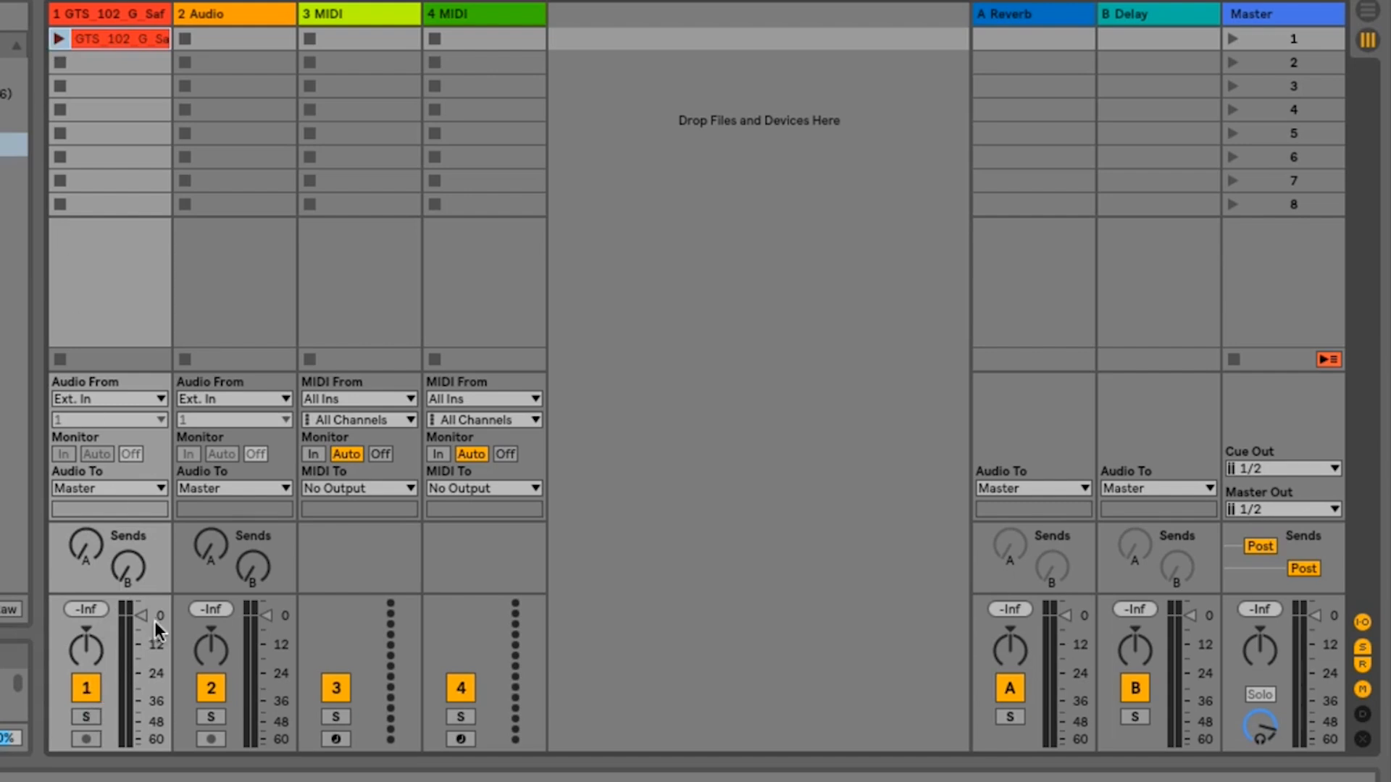
click(56, 40)
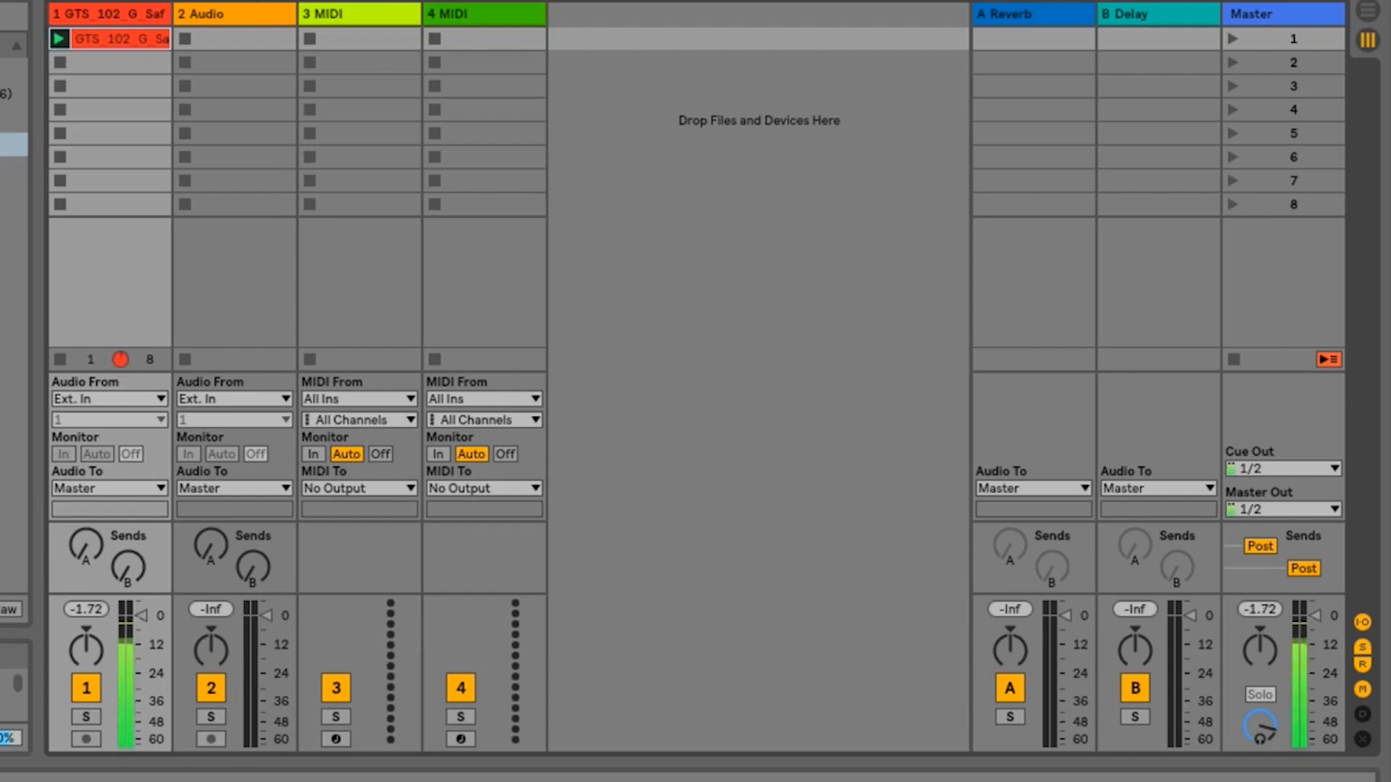
- Launch scene 1 from the Master track, and stop the guitar clip on track 1 after listening
click(1232, 34)
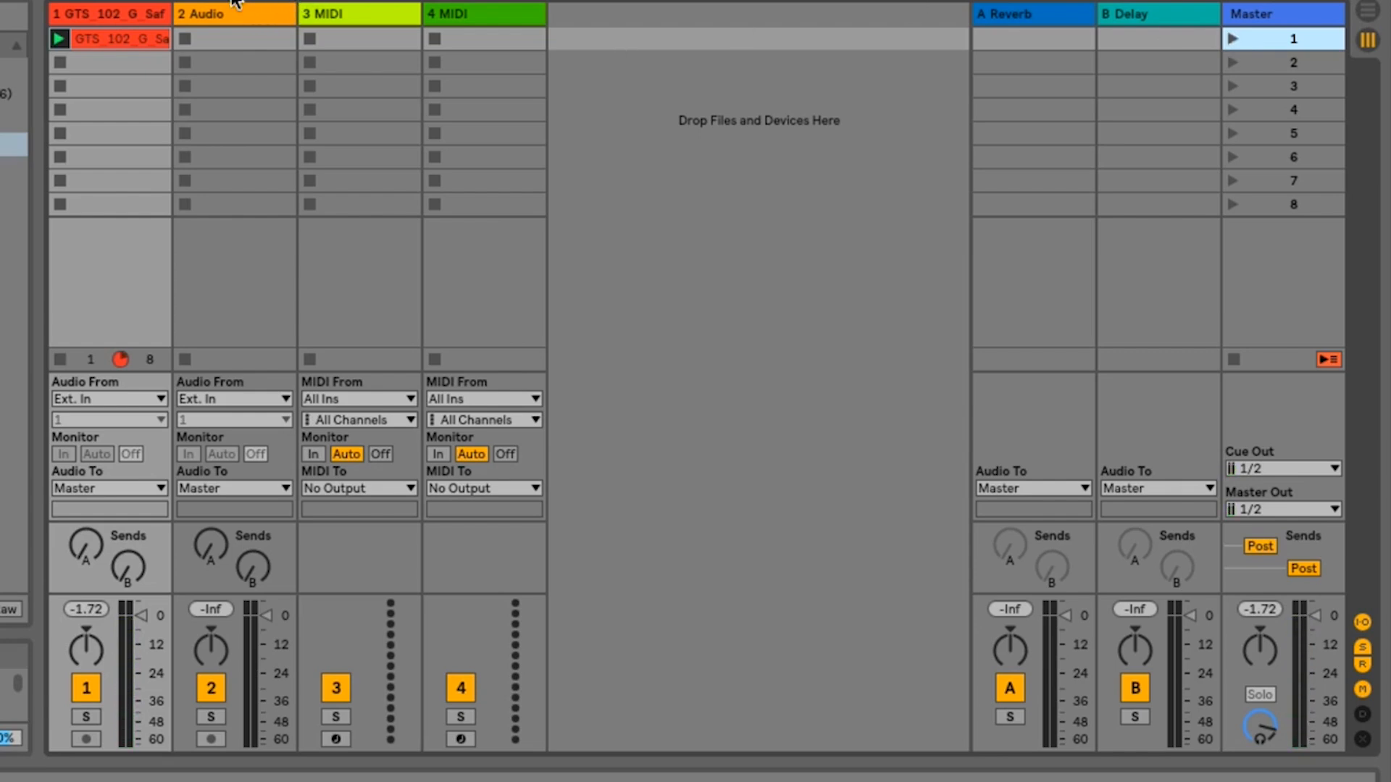
key(Tab)
key(Tab)
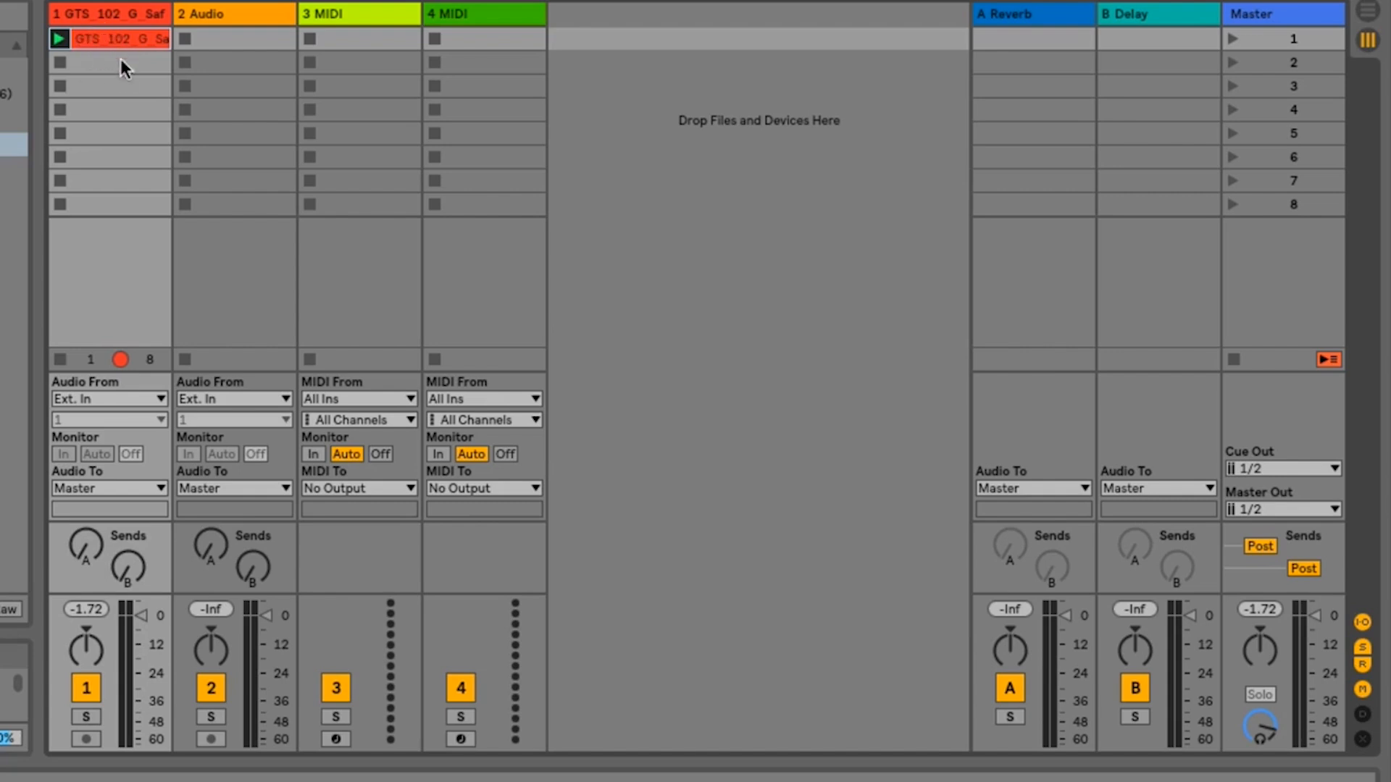
click(62, 358)
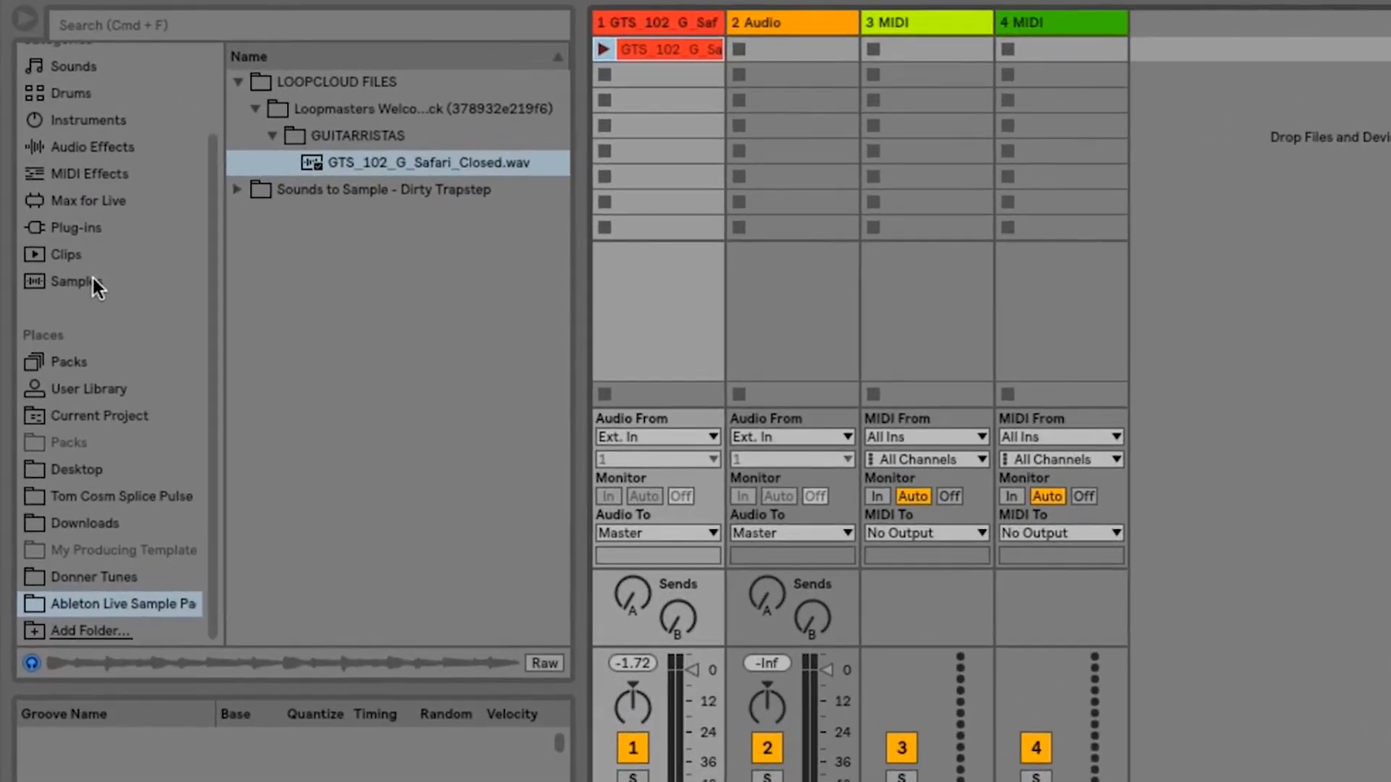
- Search the Samples category for "beat" and load 80s Beat-90bpm.wav into the first clip slot of the 2 Audio track
click(93, 279)
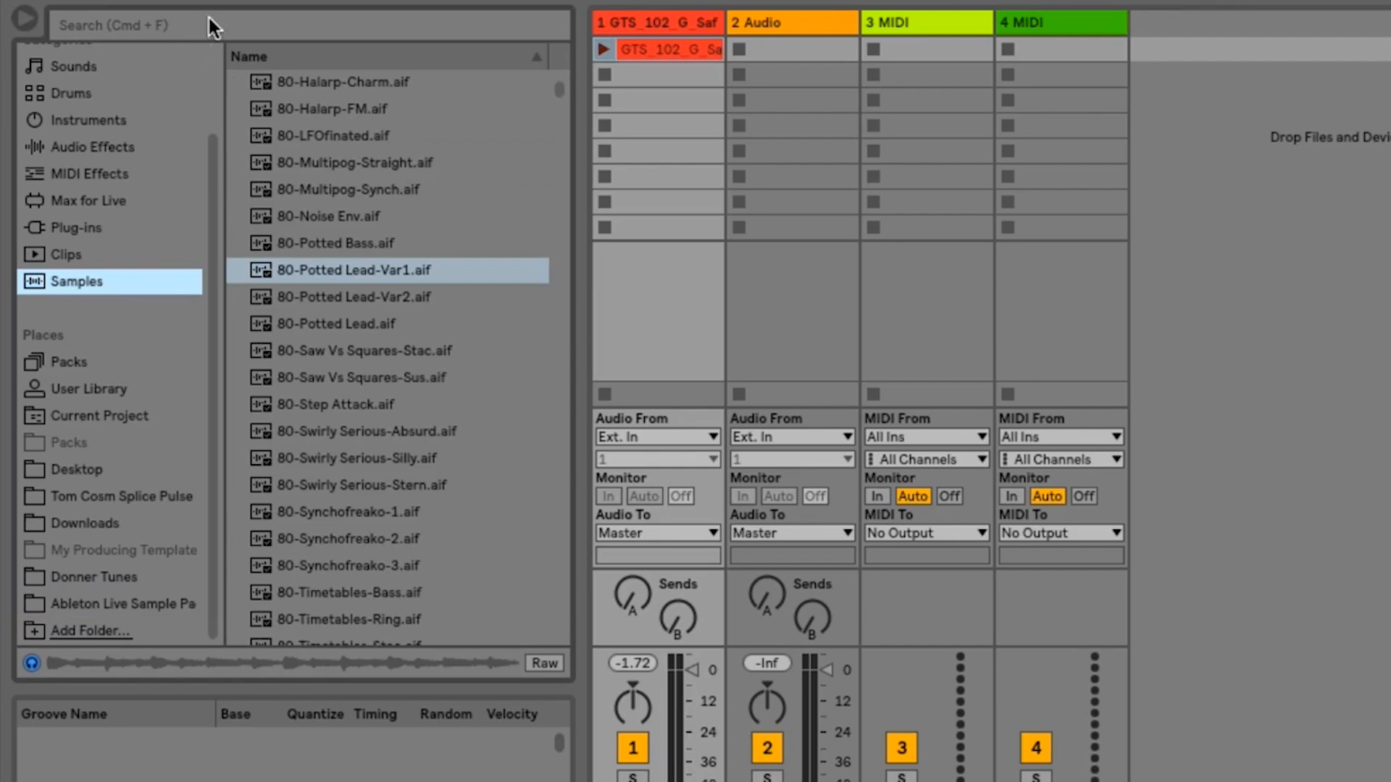
click(181, 31)
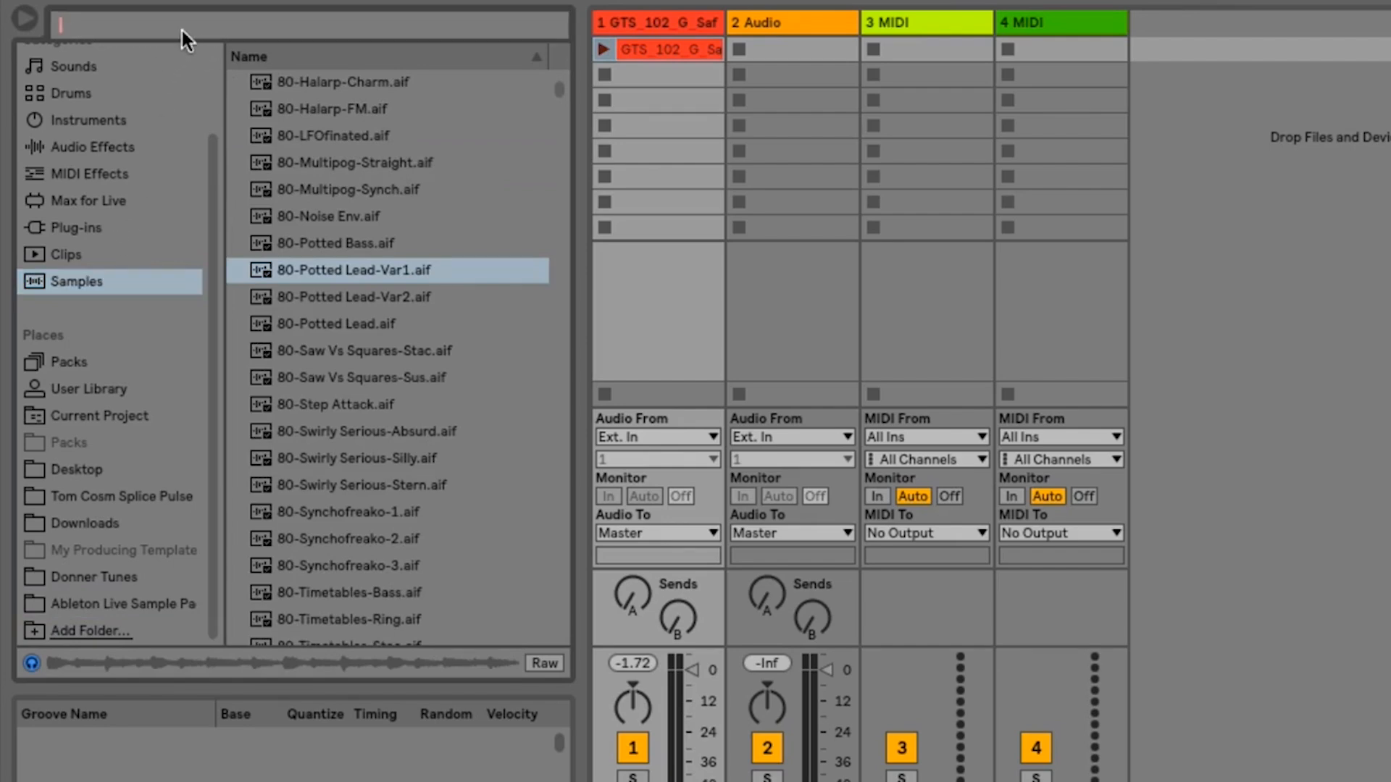
text(beat)
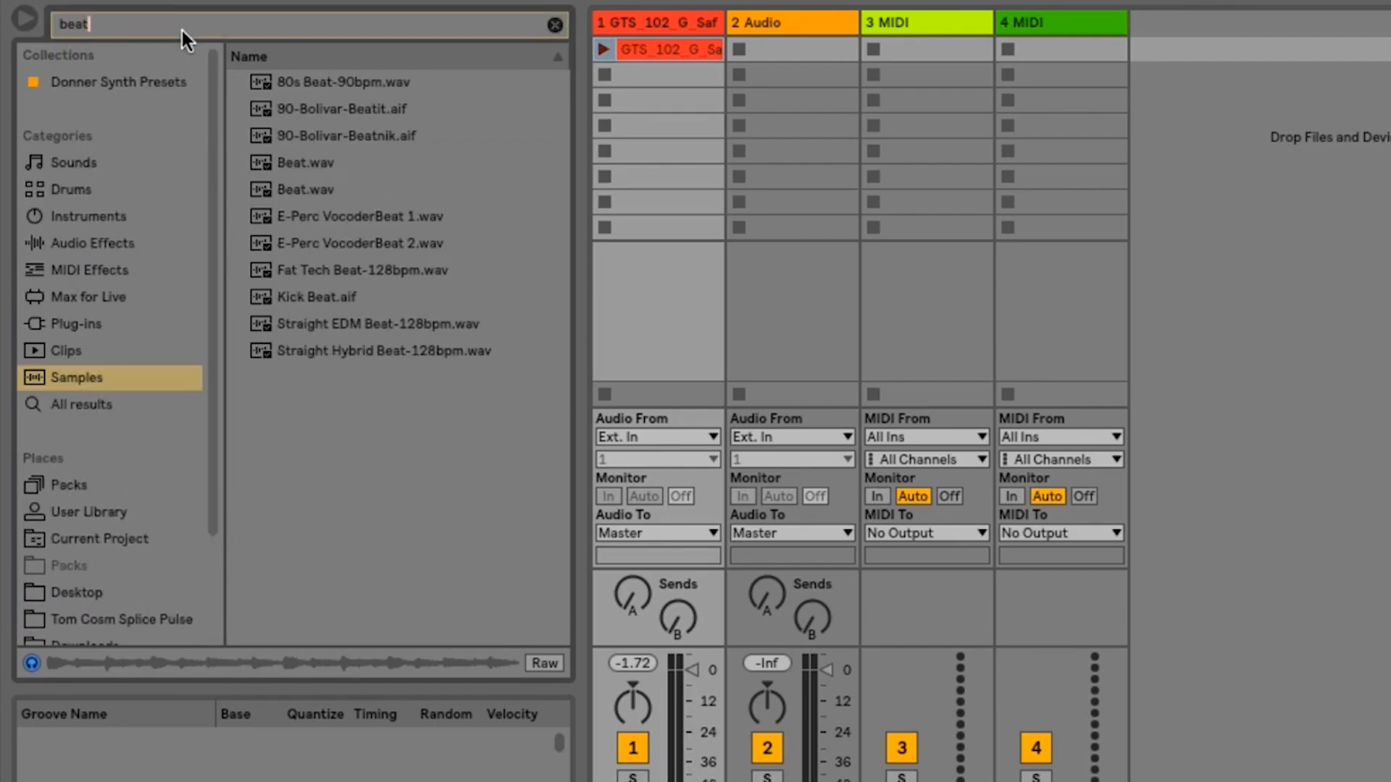
drag(303, 76, 786, 55)
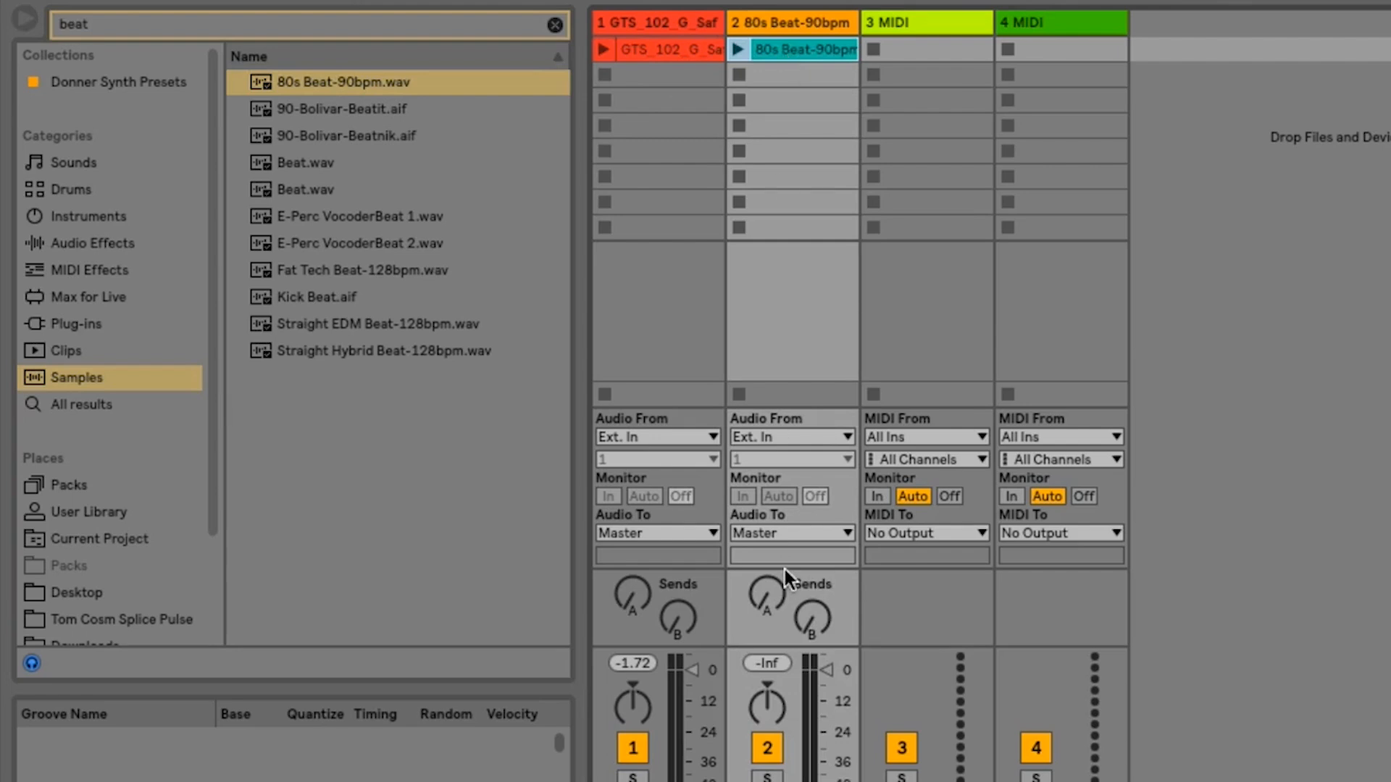
- Launch the guitar clip on track 1 and the 80s Beat clip on track 2 so they play together
click(602, 50)
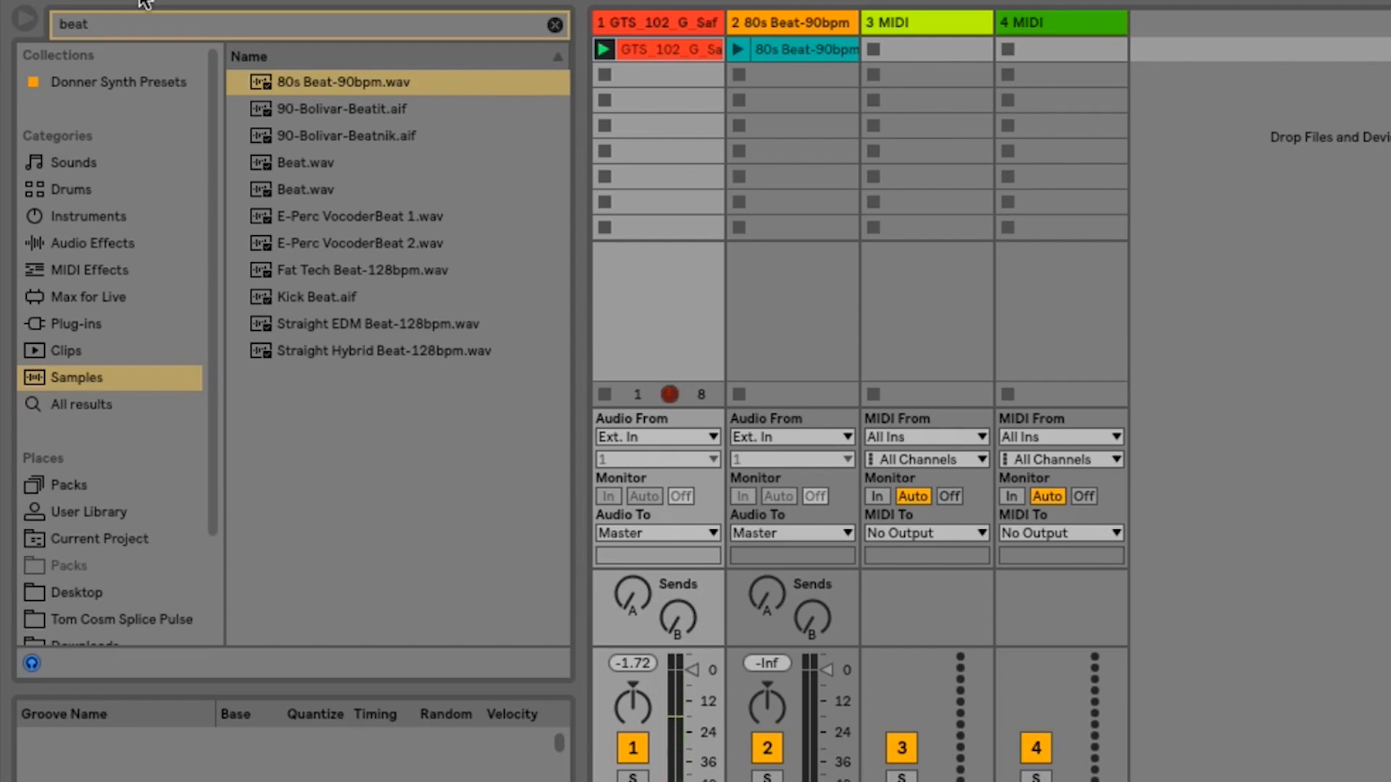
click(733, 50)
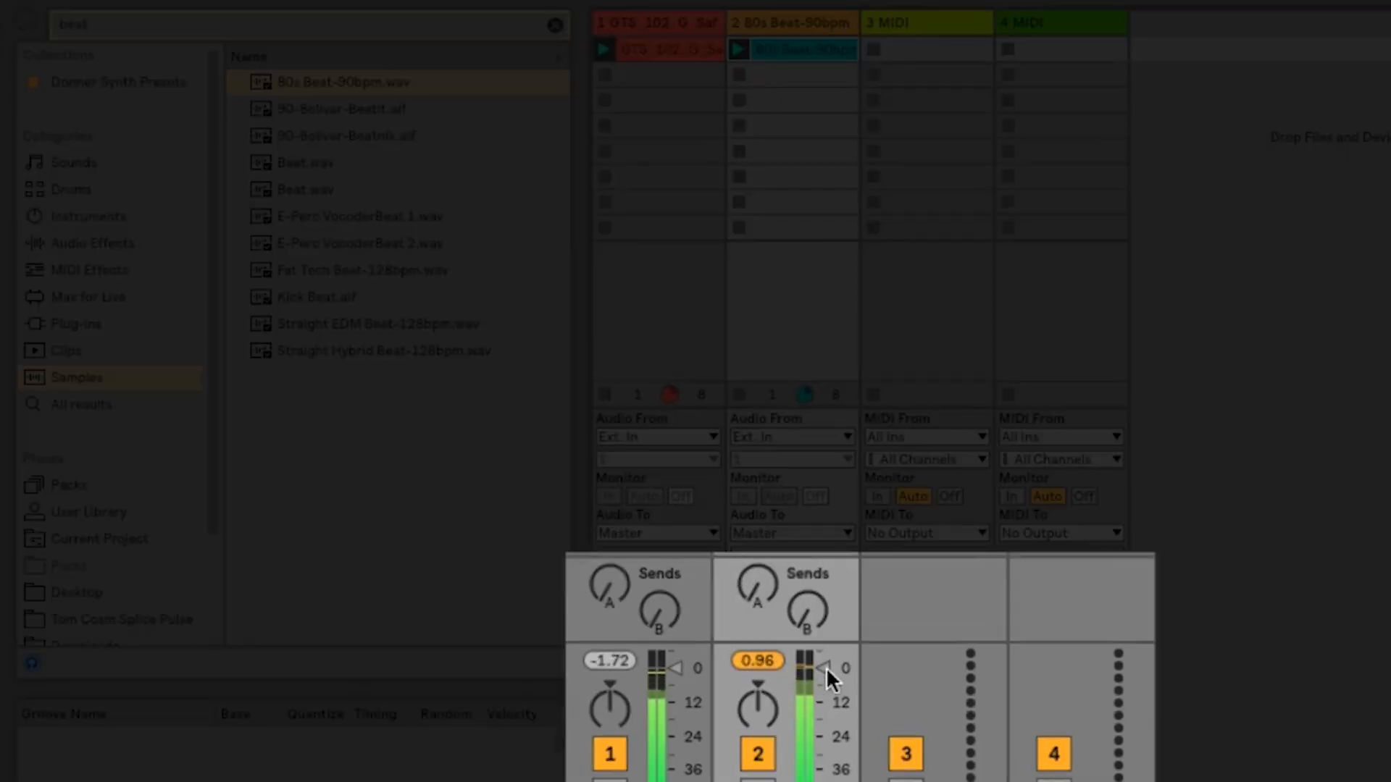
- Lower the volume of tracks 1 and 2 to about -10 and -12 dB, panning track 1 left and track 2 right
mouse_move(823, 677)
mouse_down()
mouse_move(823, 714)
mouse_move(823, 701)
mouse_up()
drag(676, 681, 624, 724)
drag(755, 706, 756, 684)
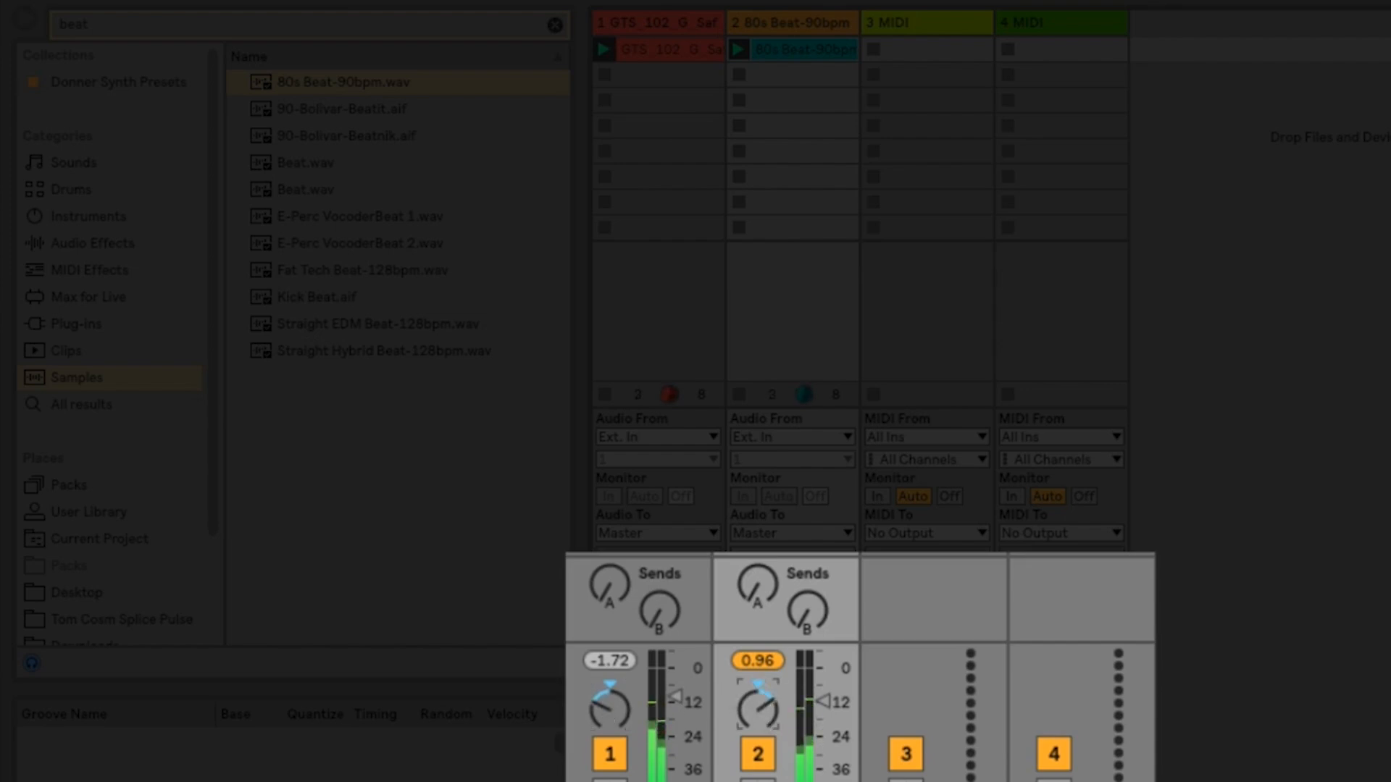
- Mute track 2 while the clips play and unmute it again
click(759, 743)
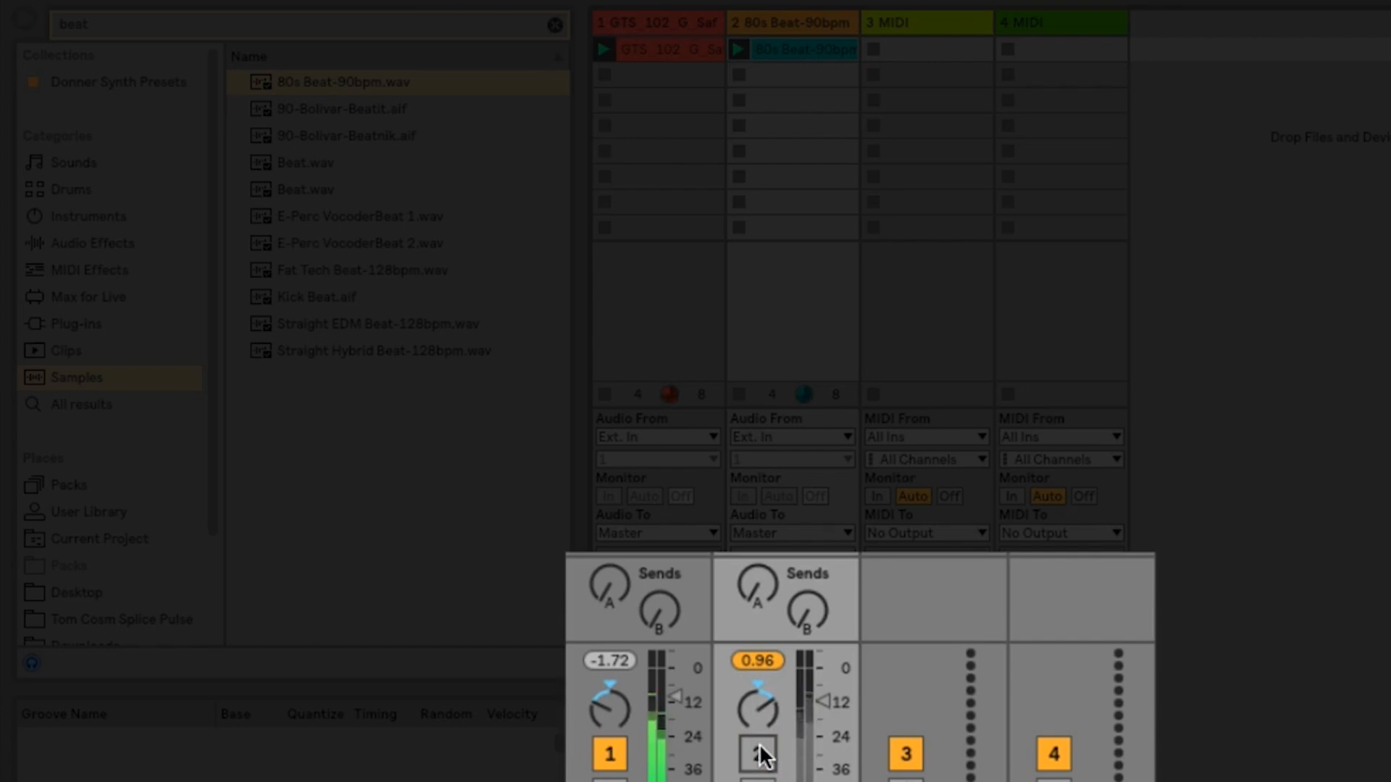
click(759, 743)
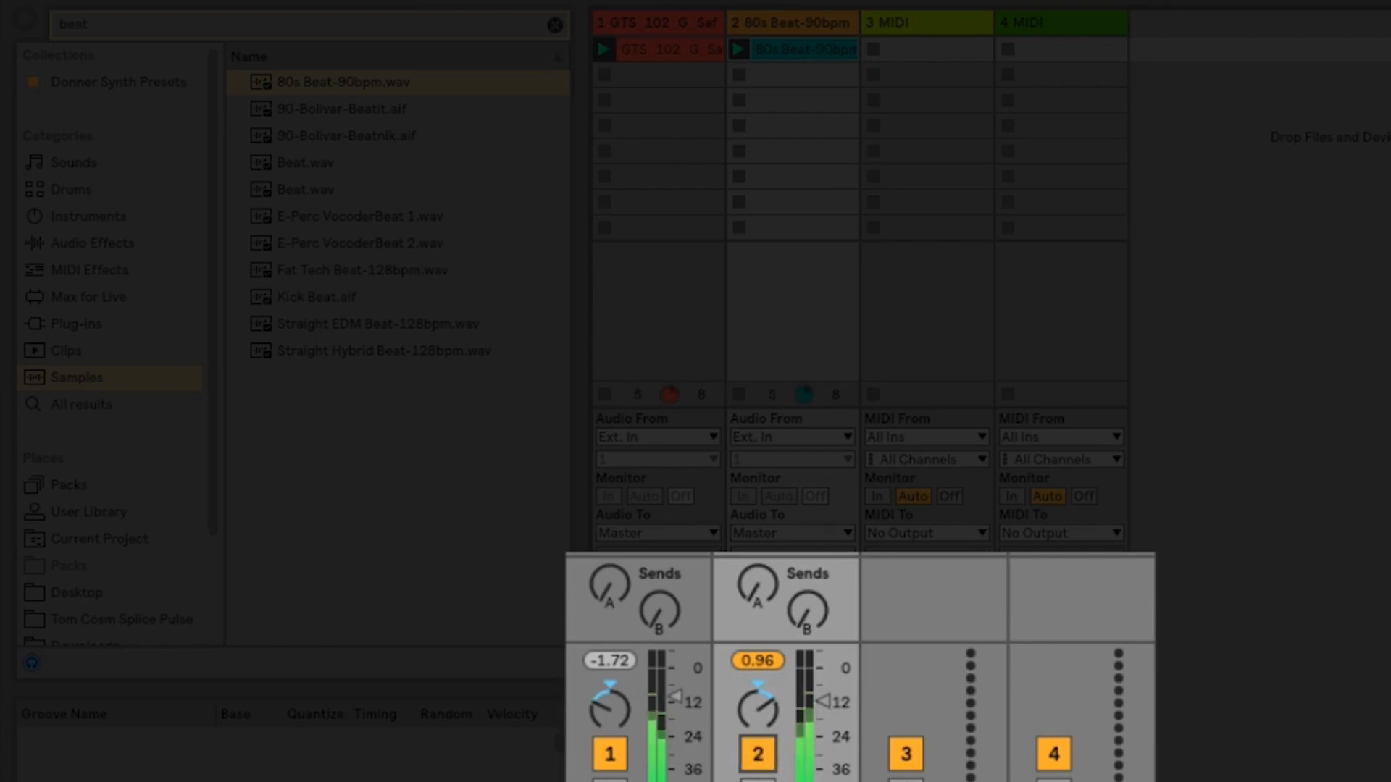
- Solo track 1, switch the solo off to hear both tracks, and solo track 1 again
click(610, 781)
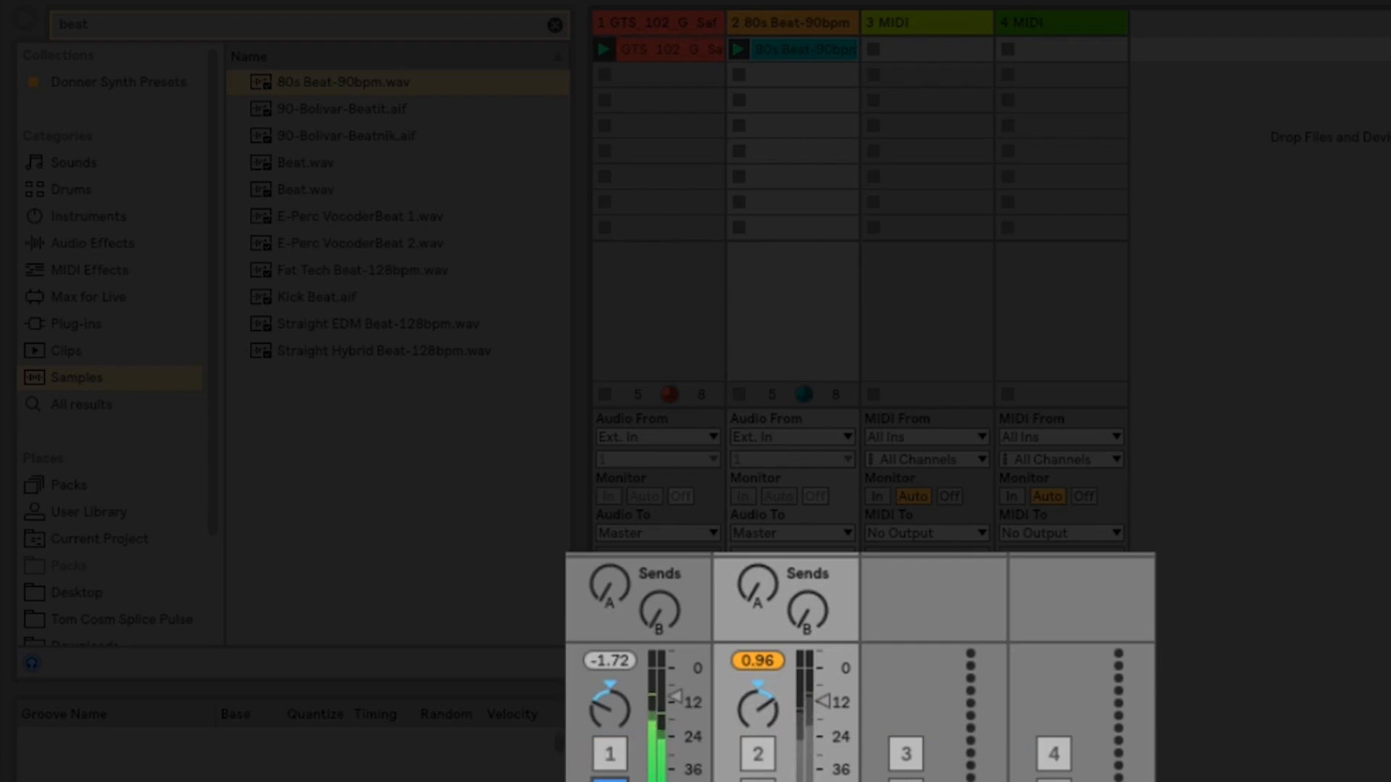
click(610, 781)
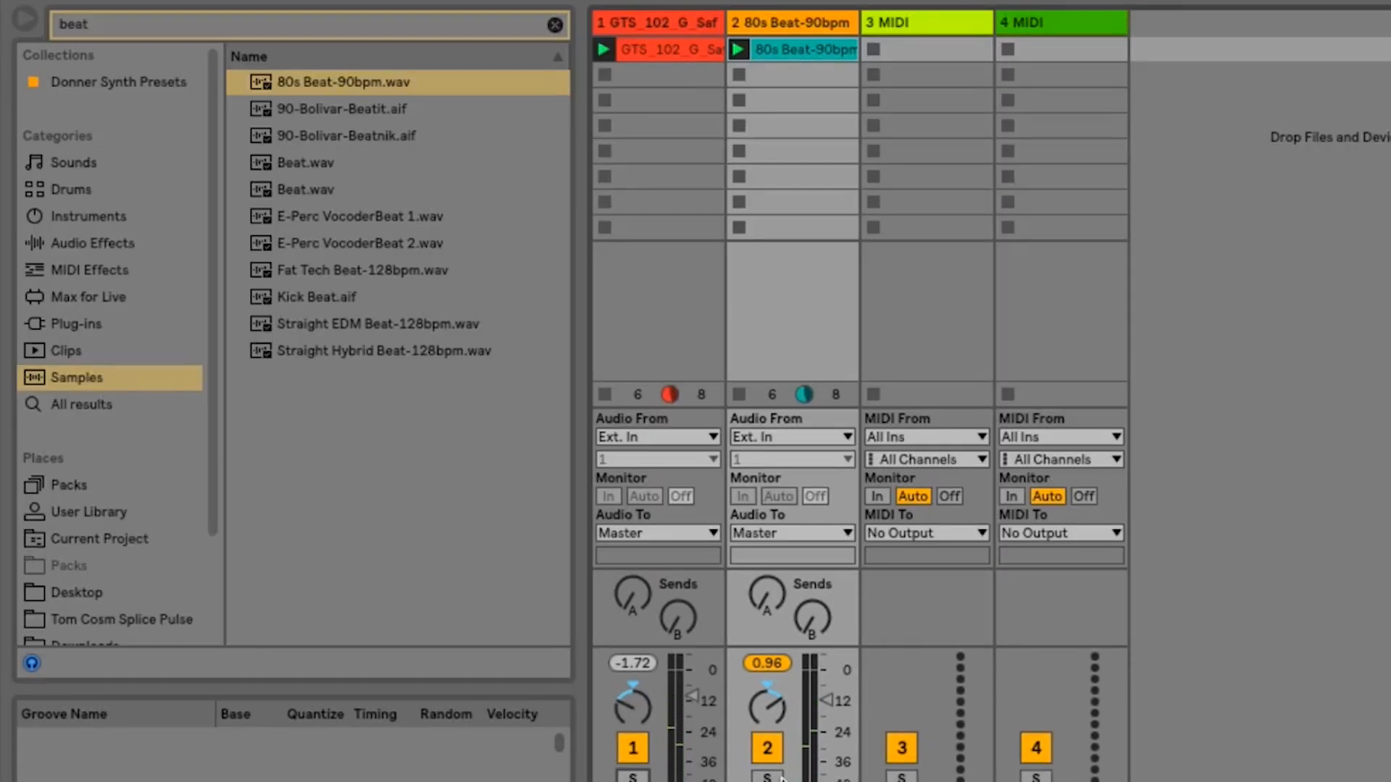
click(633, 778)
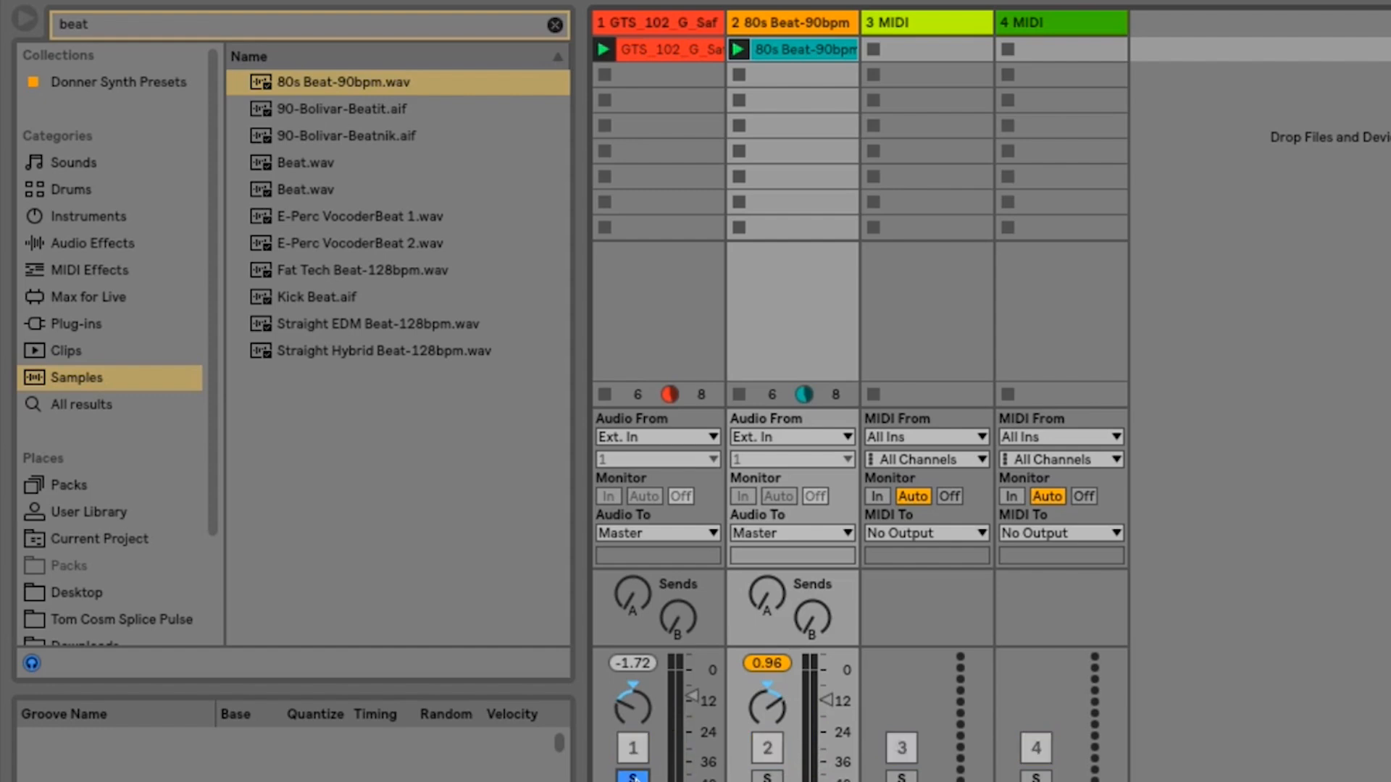
- Compare soloing track 1 with muting track 2, ending with the solo off and track 2 unmuted
click(633, 778)
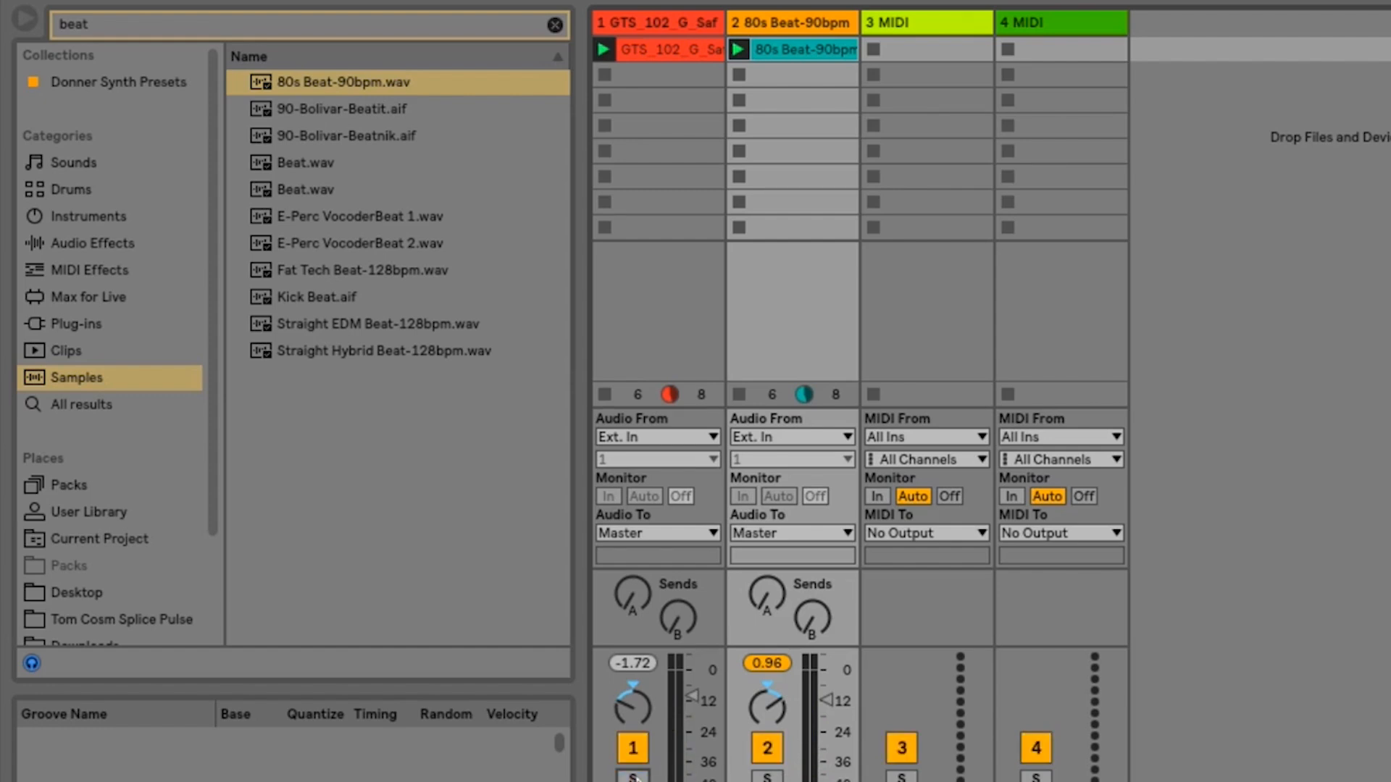
click(764, 753)
click(633, 777)
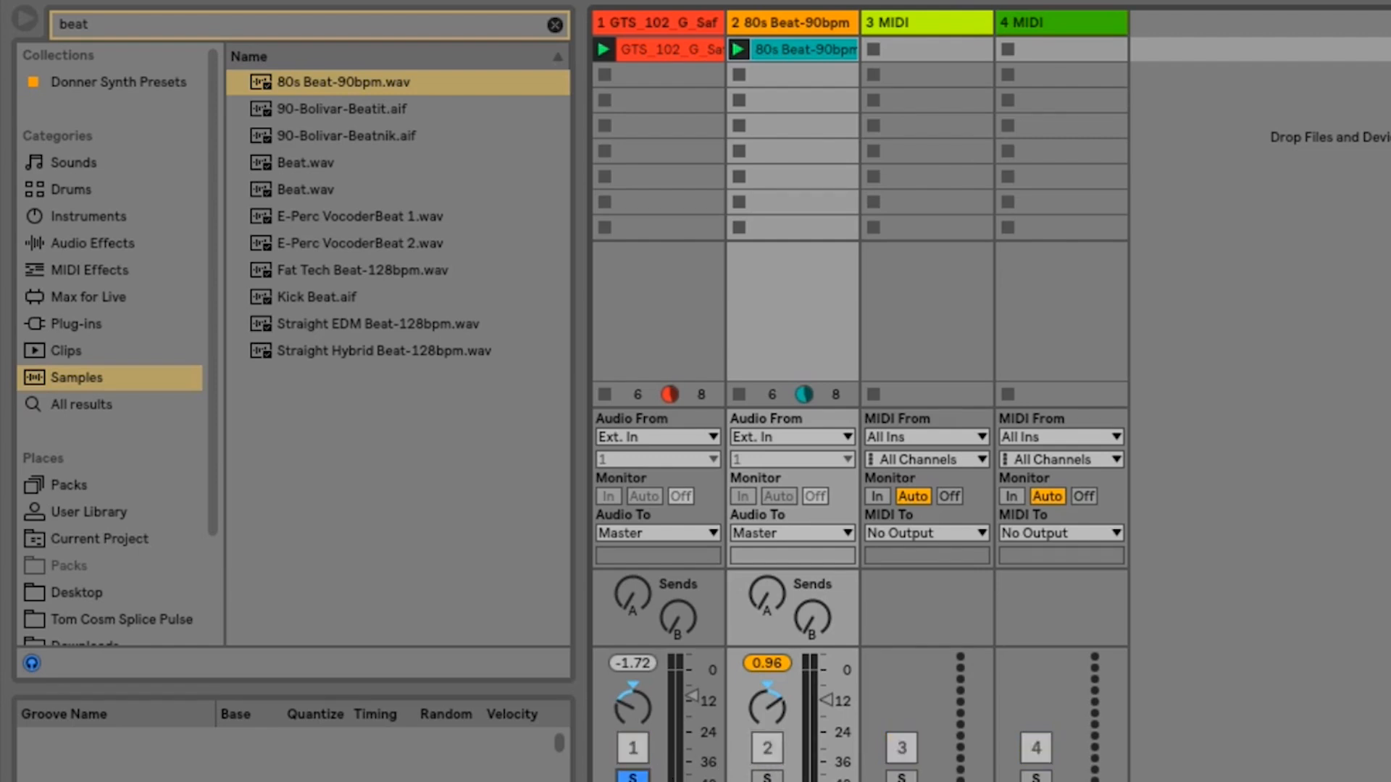
click(633, 778)
click(765, 751)
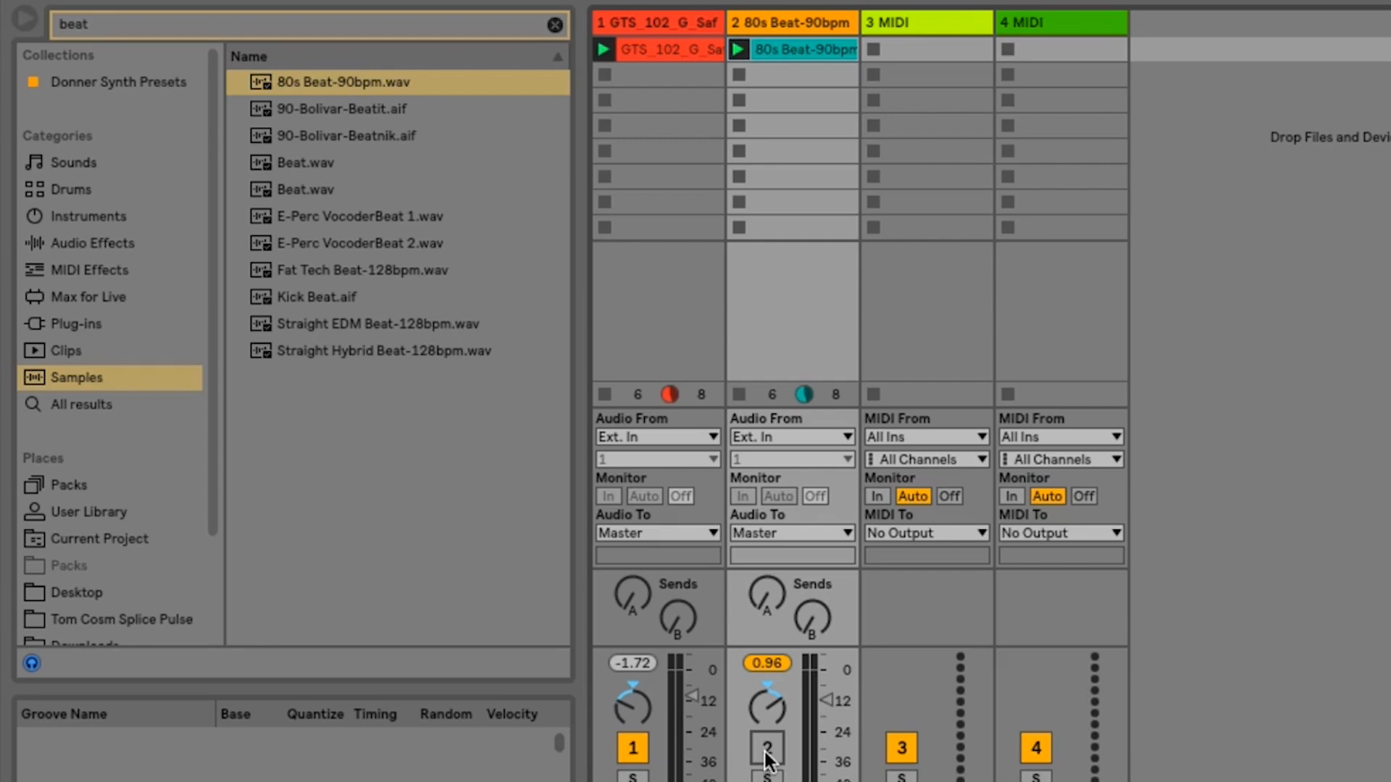
click(765, 749)
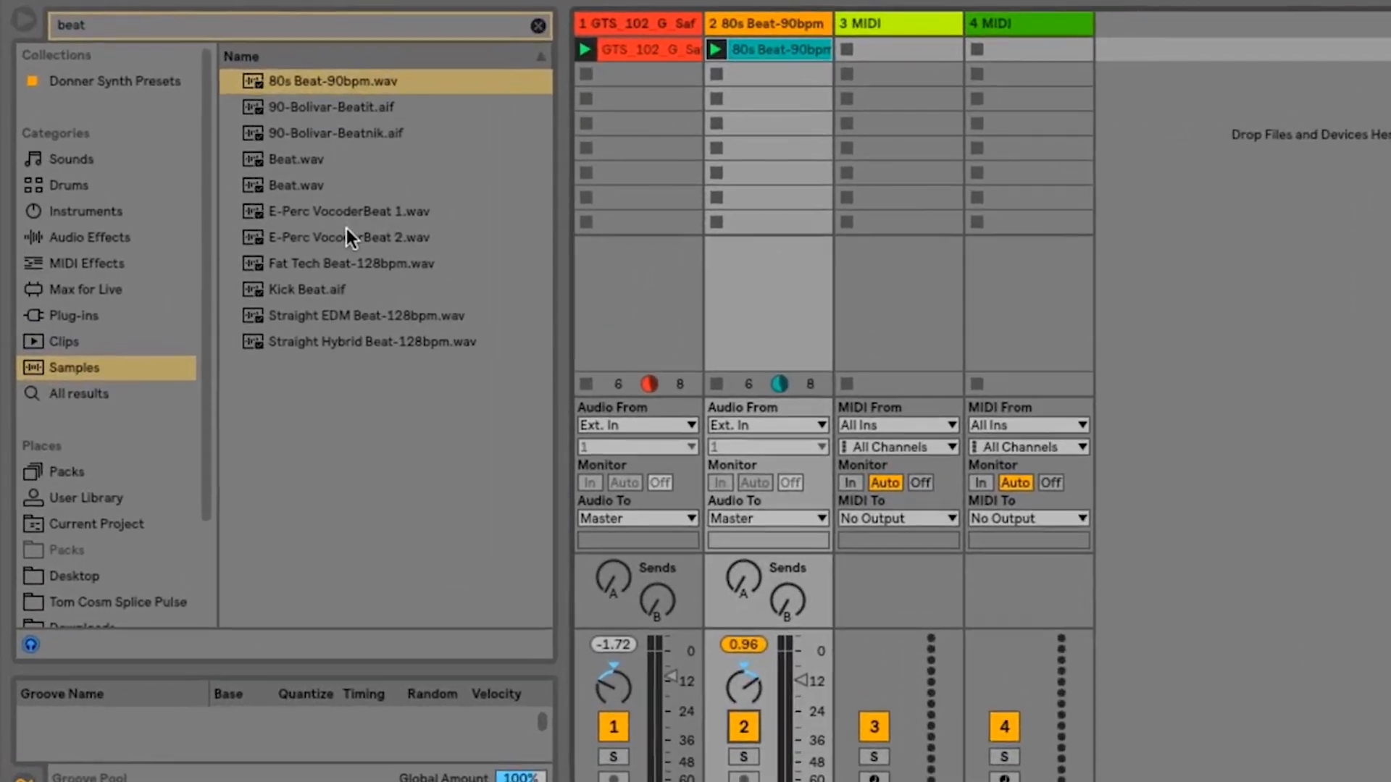
- Place E-Perc VocoderBeat 2 in track 2's third slot, and Fat Tech Beat and Straight EDM Beat in track 1's fifth and third slots
drag(246, 194, 381, 135)
drag(542, 150, 768, 100)
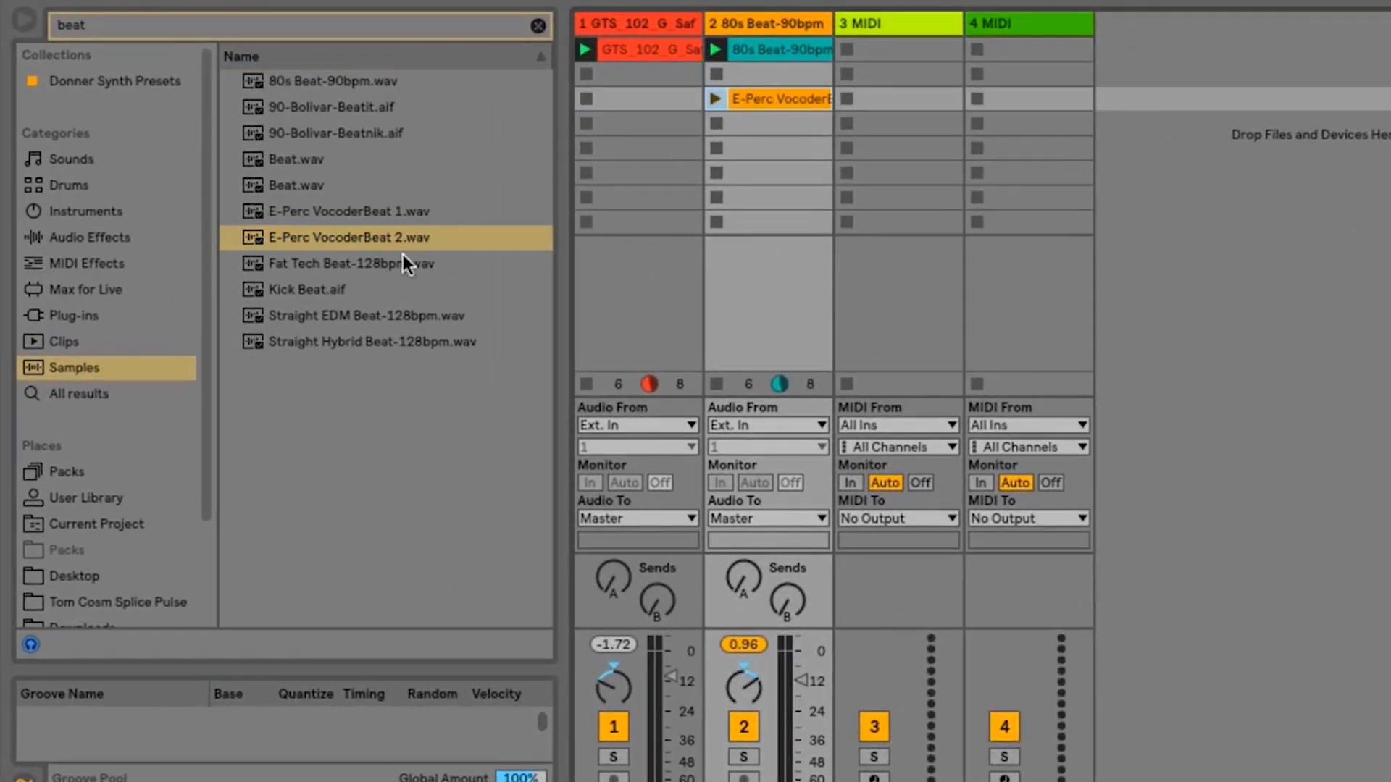
drag(398, 262, 612, 158)
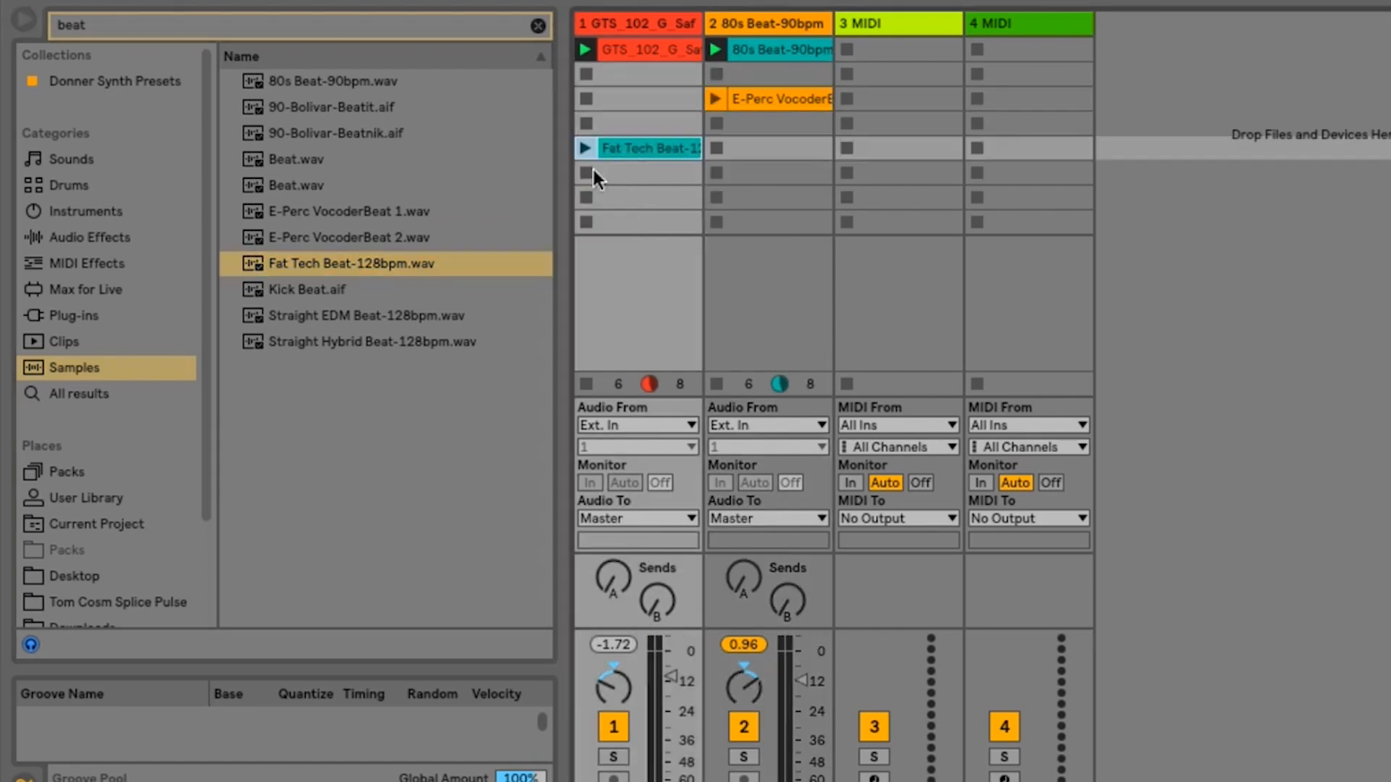
drag(394, 319, 630, 102)
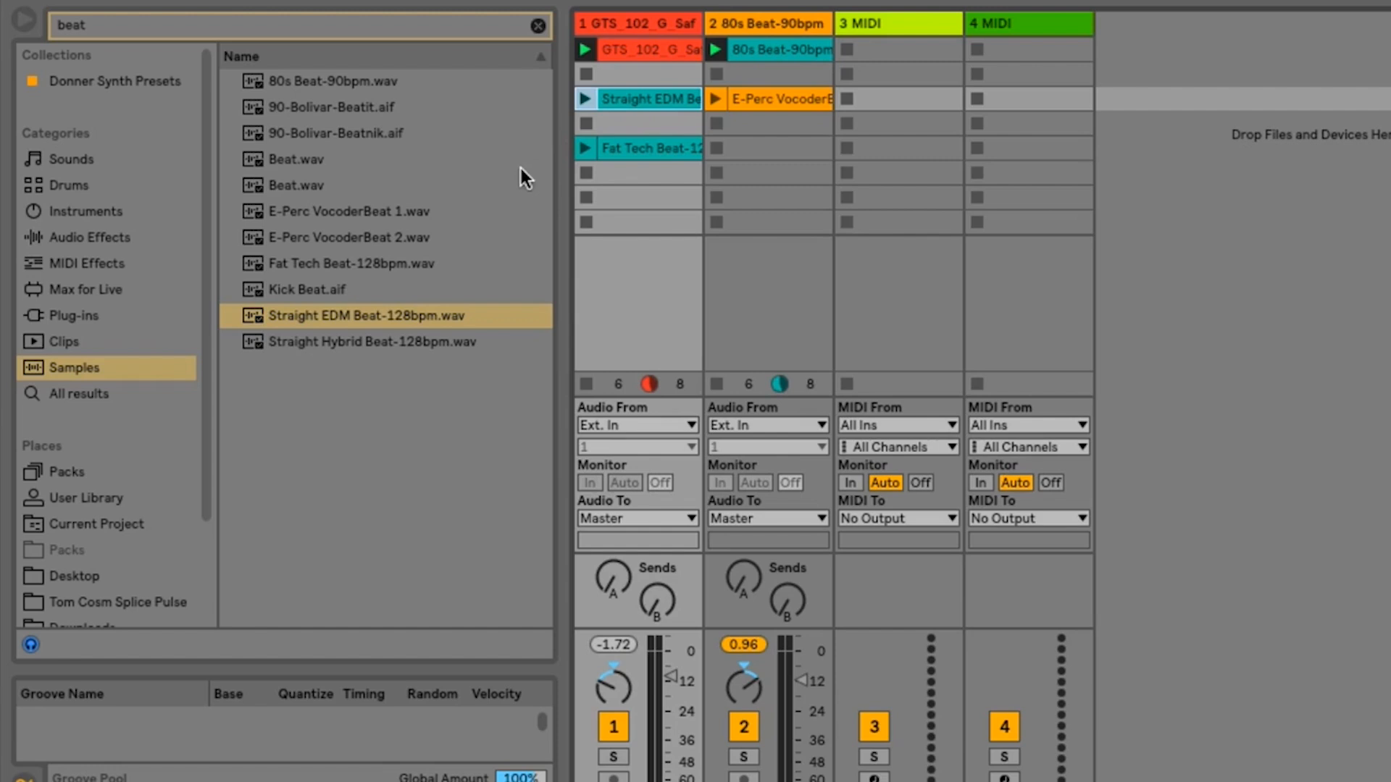
- Undo the placement of the three extra beat samples on tracks 1 and 2
key(ctrl+z)
key(ctrl+z)
key(ctrl+z)
key(ctrl+z)
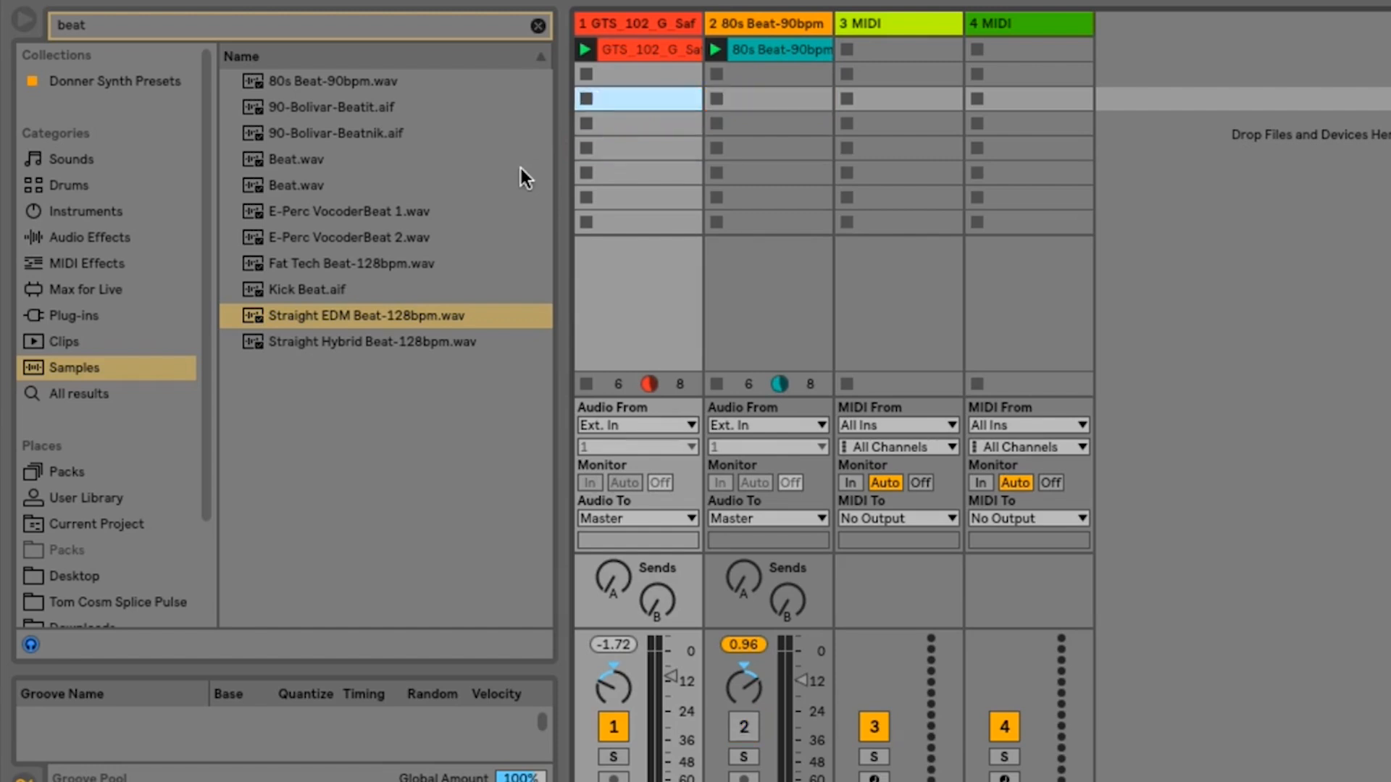
- Add Straight EDM Beat-128bpm.wav on a new audio track and move that track to third position, before the MIDI tracks
drag(372, 317, 1147, 61)
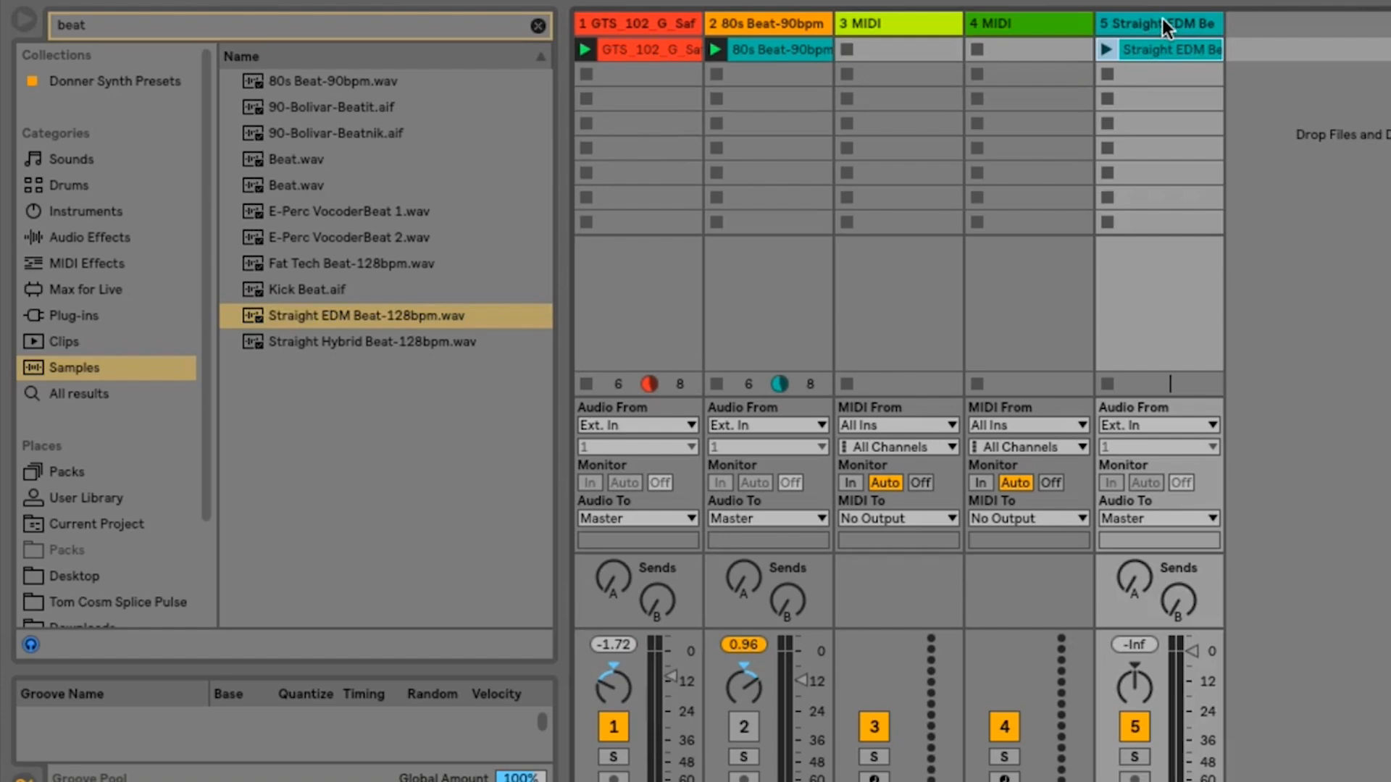
drag(1162, 19, 842, 29)
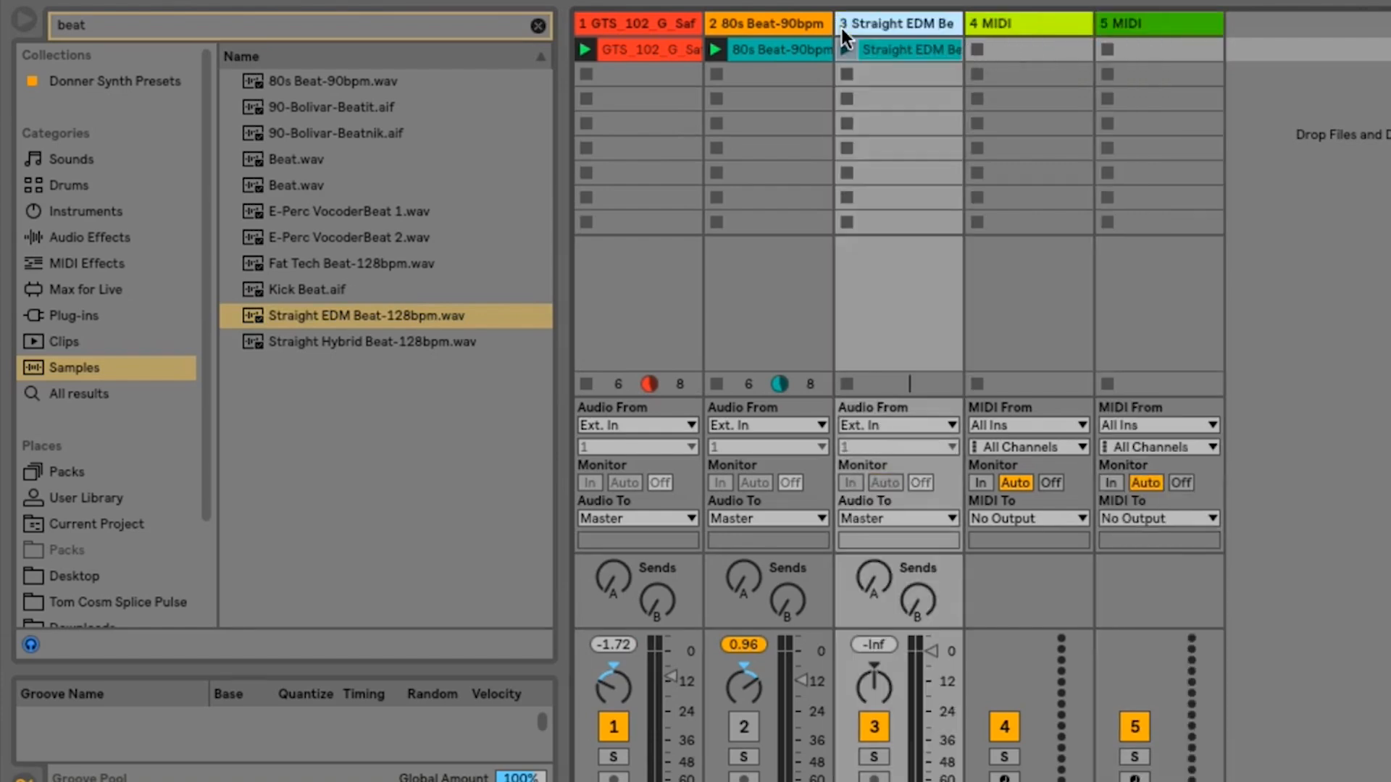
- Delete the two empty MIDI tracks
click(1128, 20)
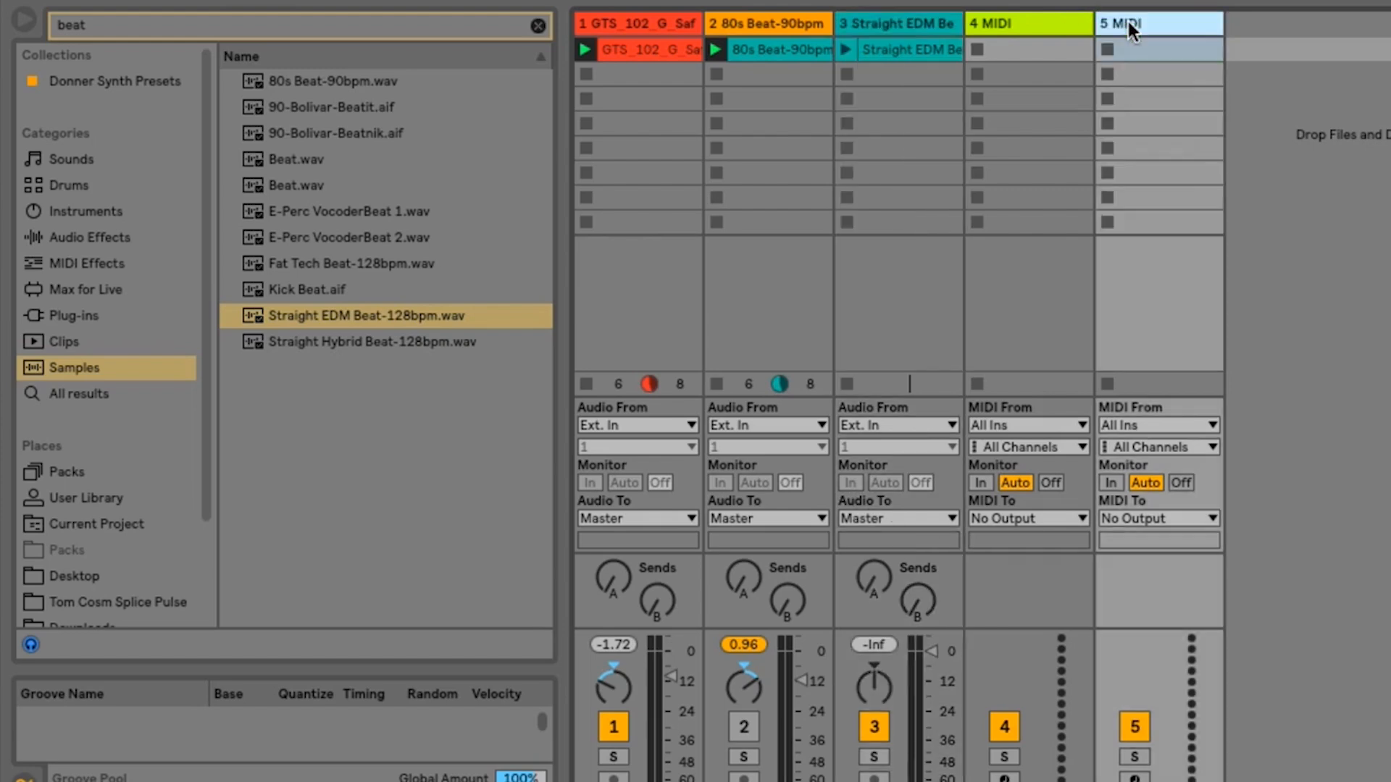
key(Delete)
key(Delete)
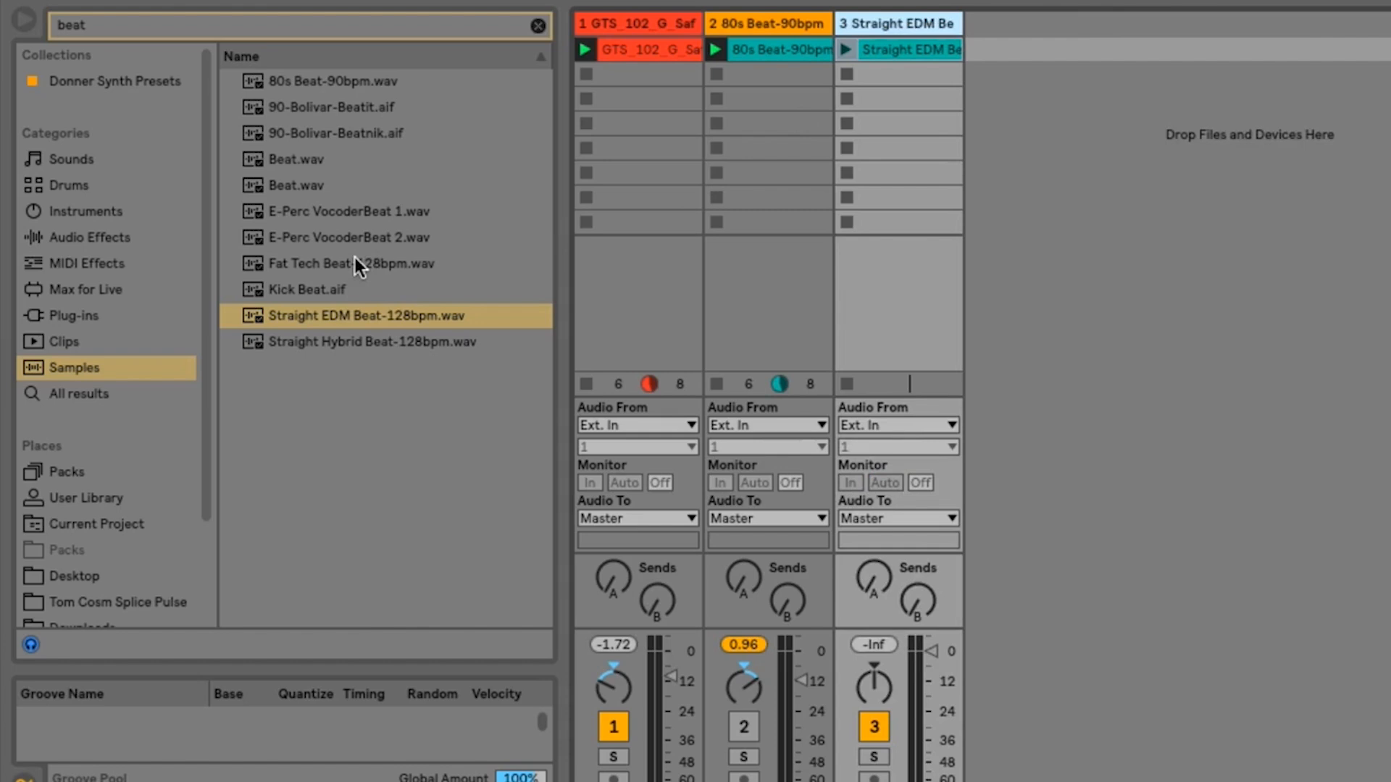
- Add E-Perc VocoderBeat 1.wav on a new fourth audio track and unmute track 2
drag(321, 218, 1018, 48)
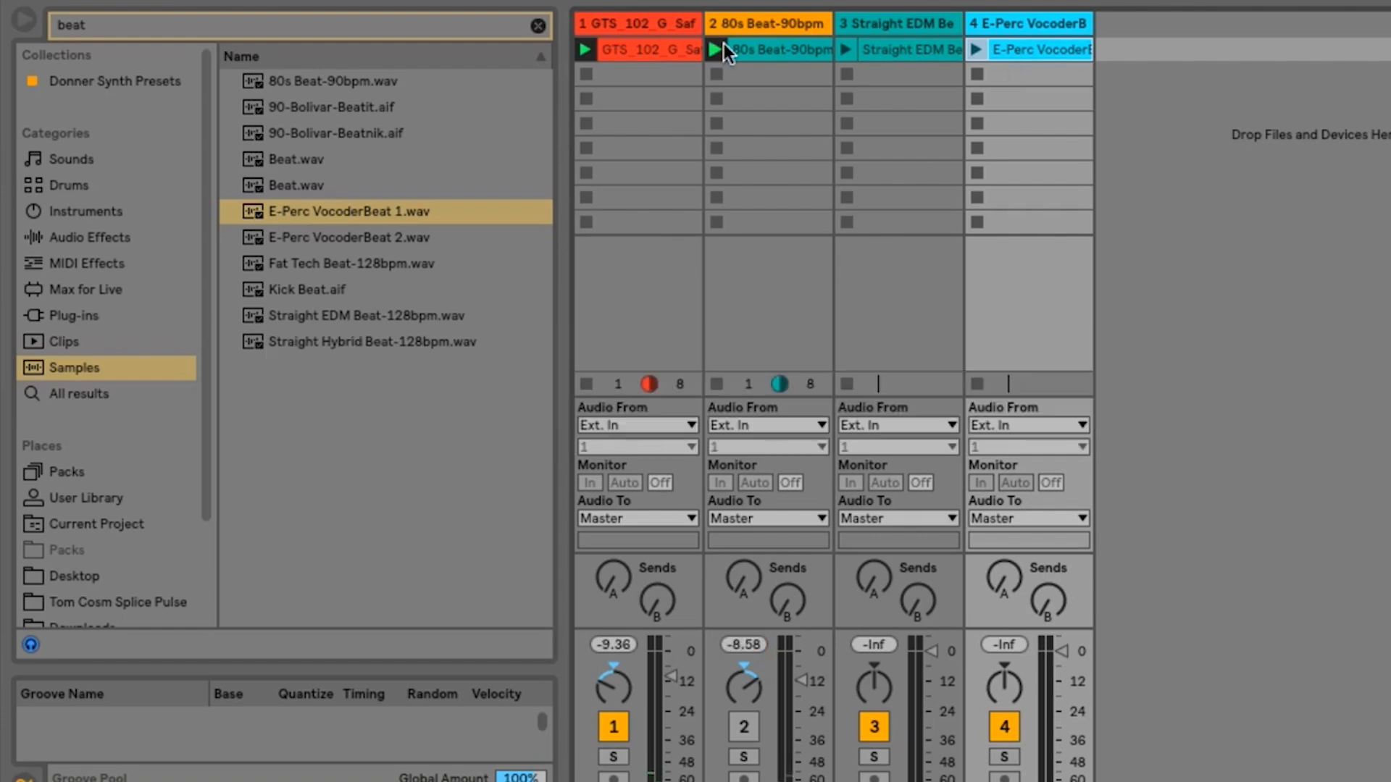
click(742, 726)
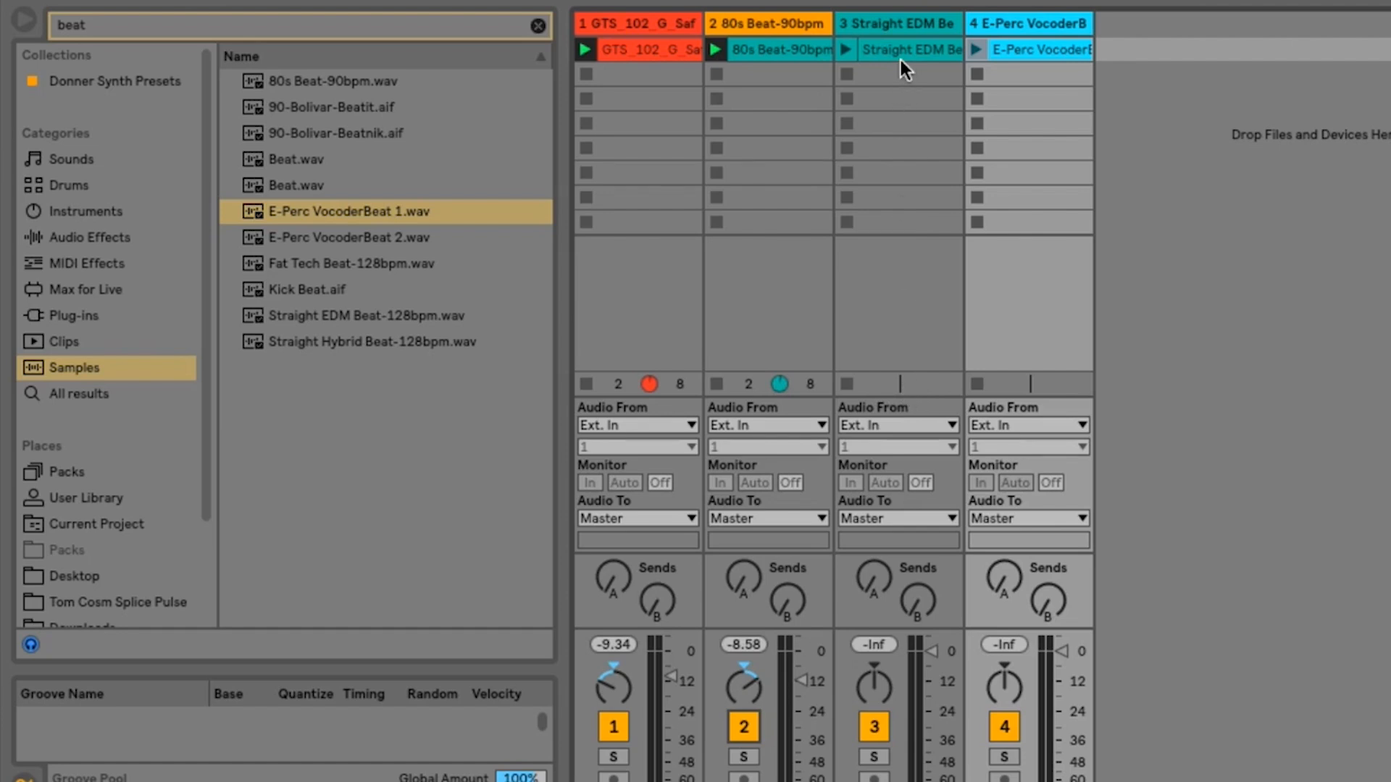
- Launch the E-Perc VocoderBeat clip, open its sample details, and audition it again with track 4 soloed
click(975, 49)
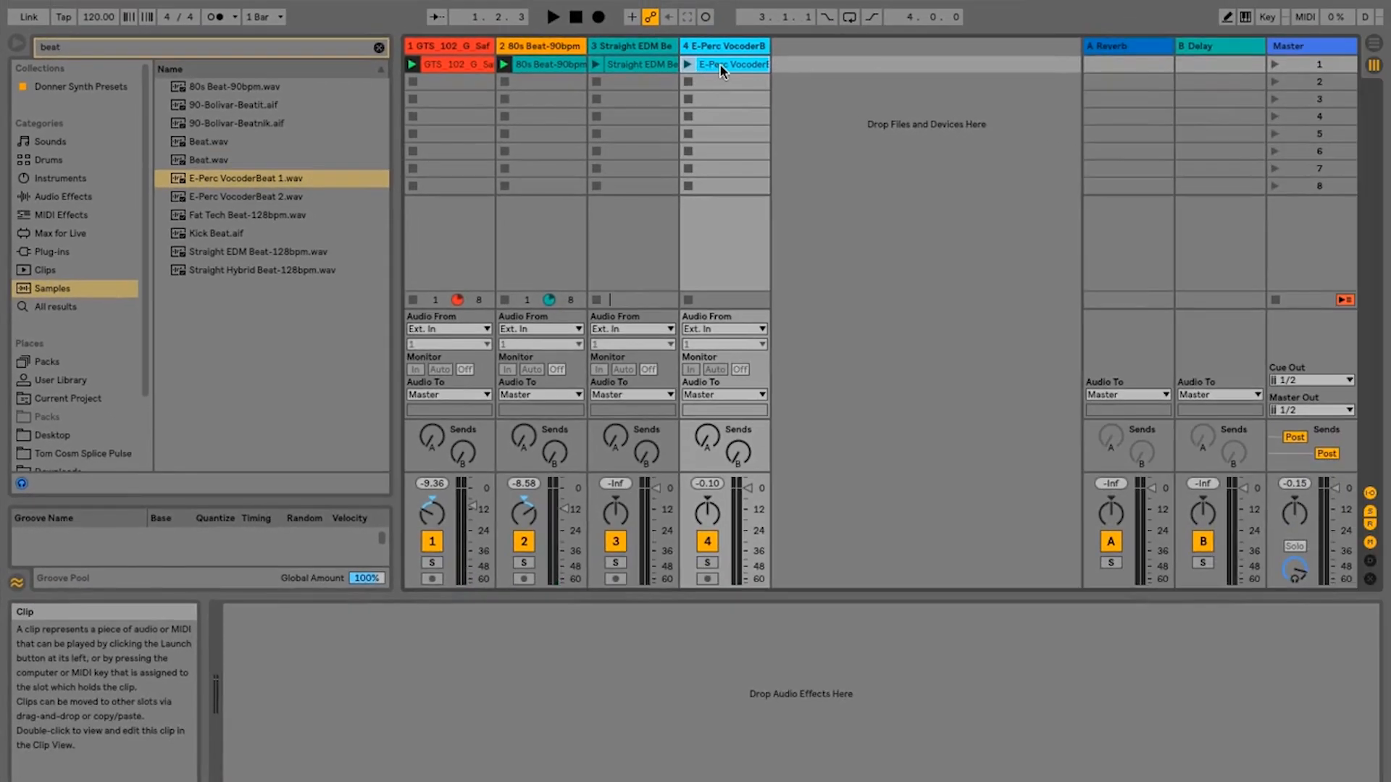
double_click(719, 64)
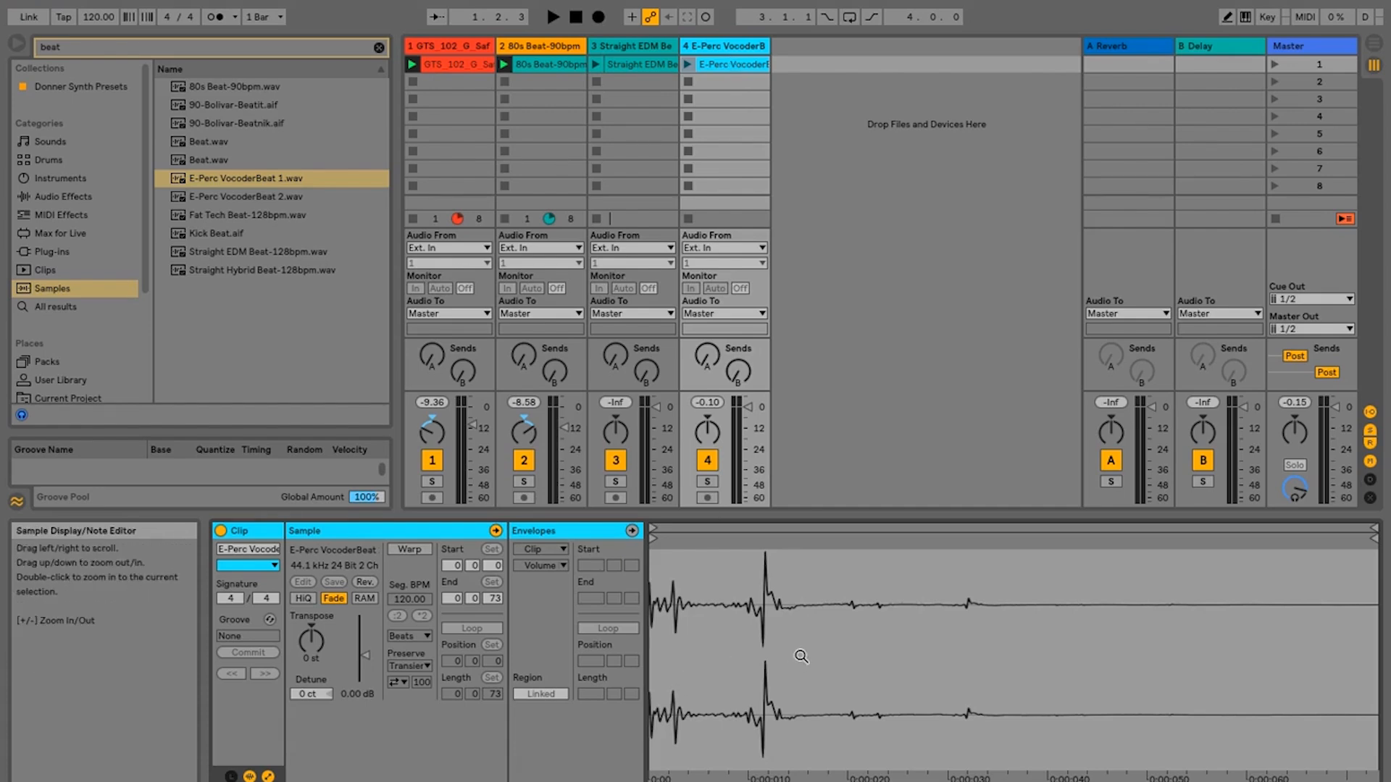
click(708, 481)
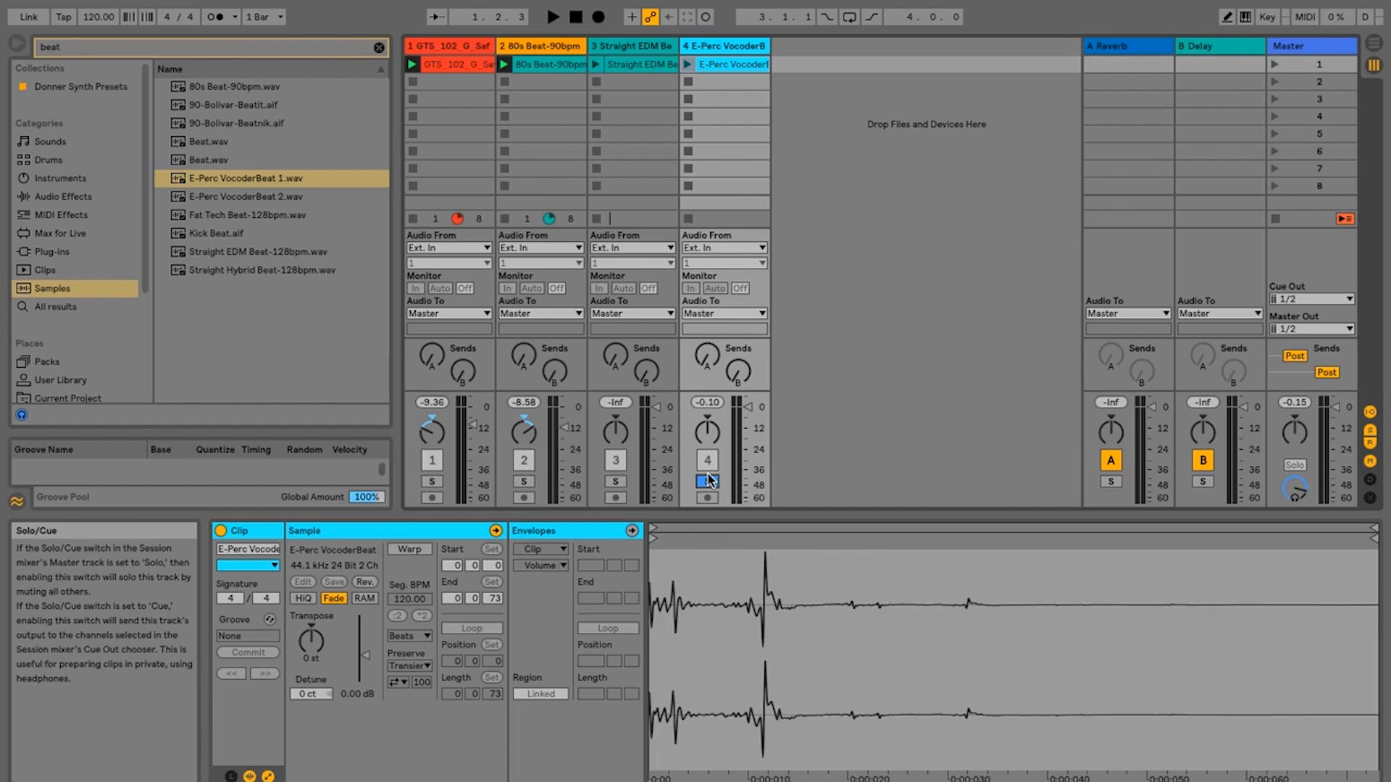
click(687, 64)
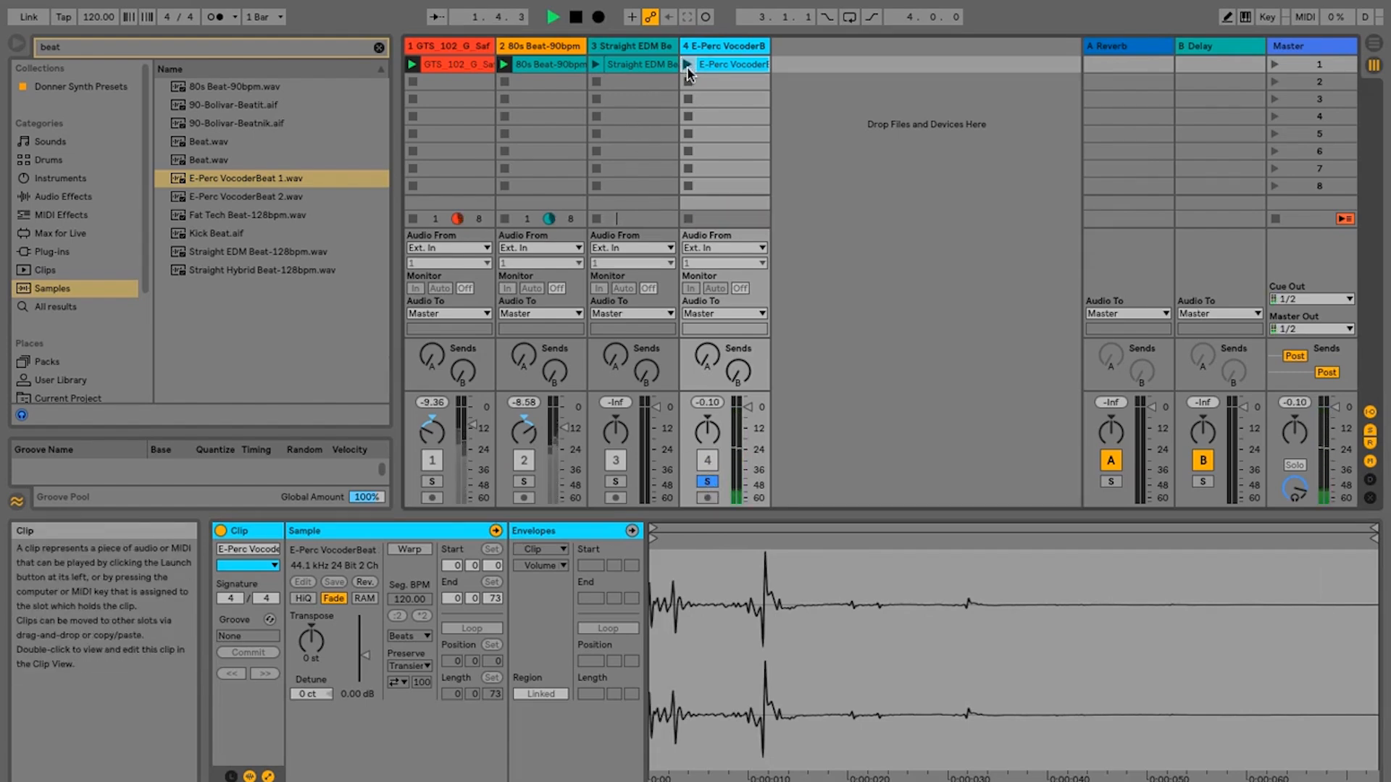
- Stop playback and delete the E-Perc VocoderBeat track
key(space)
click(727, 46)
key(Delete)
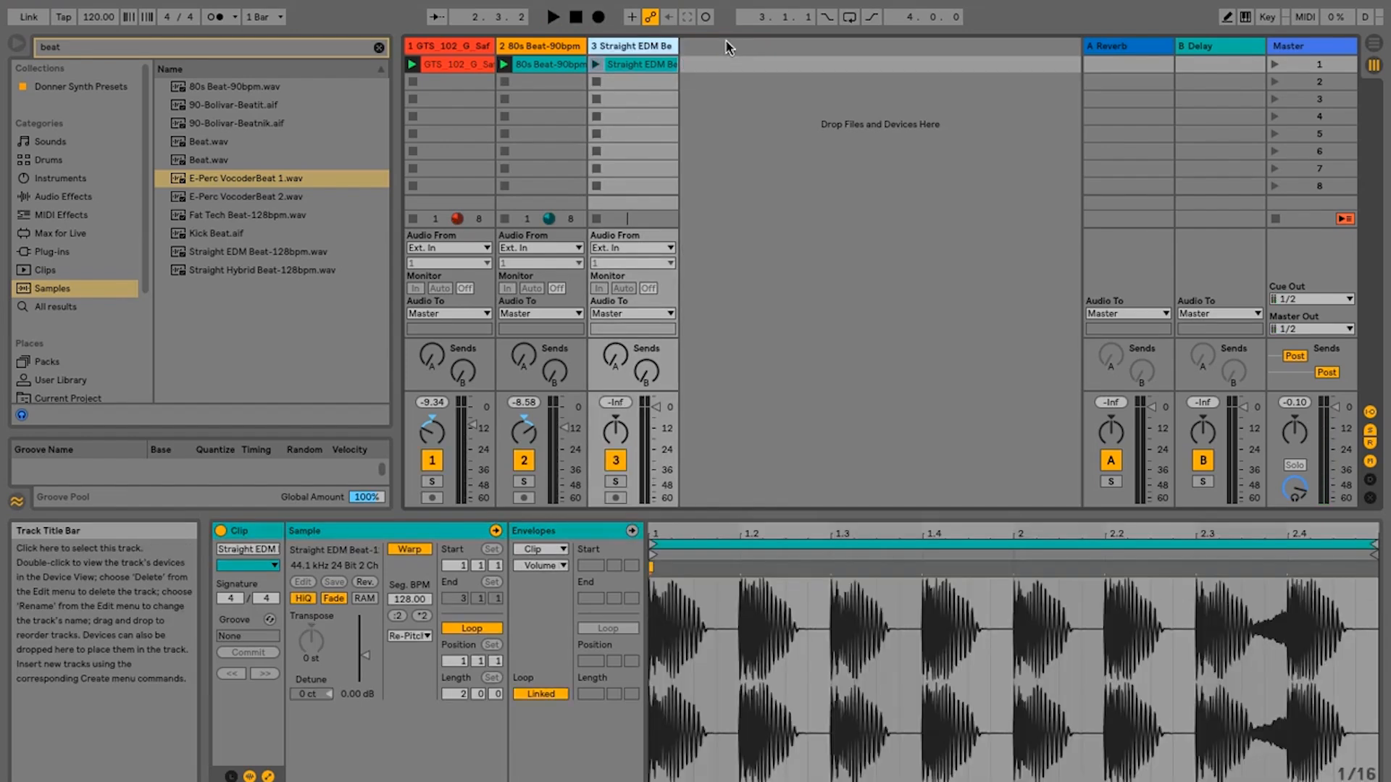
- Play the Straight EDM Beat clip alongside the other two clips and lower track 3's volume to about -15 dB
click(597, 65)
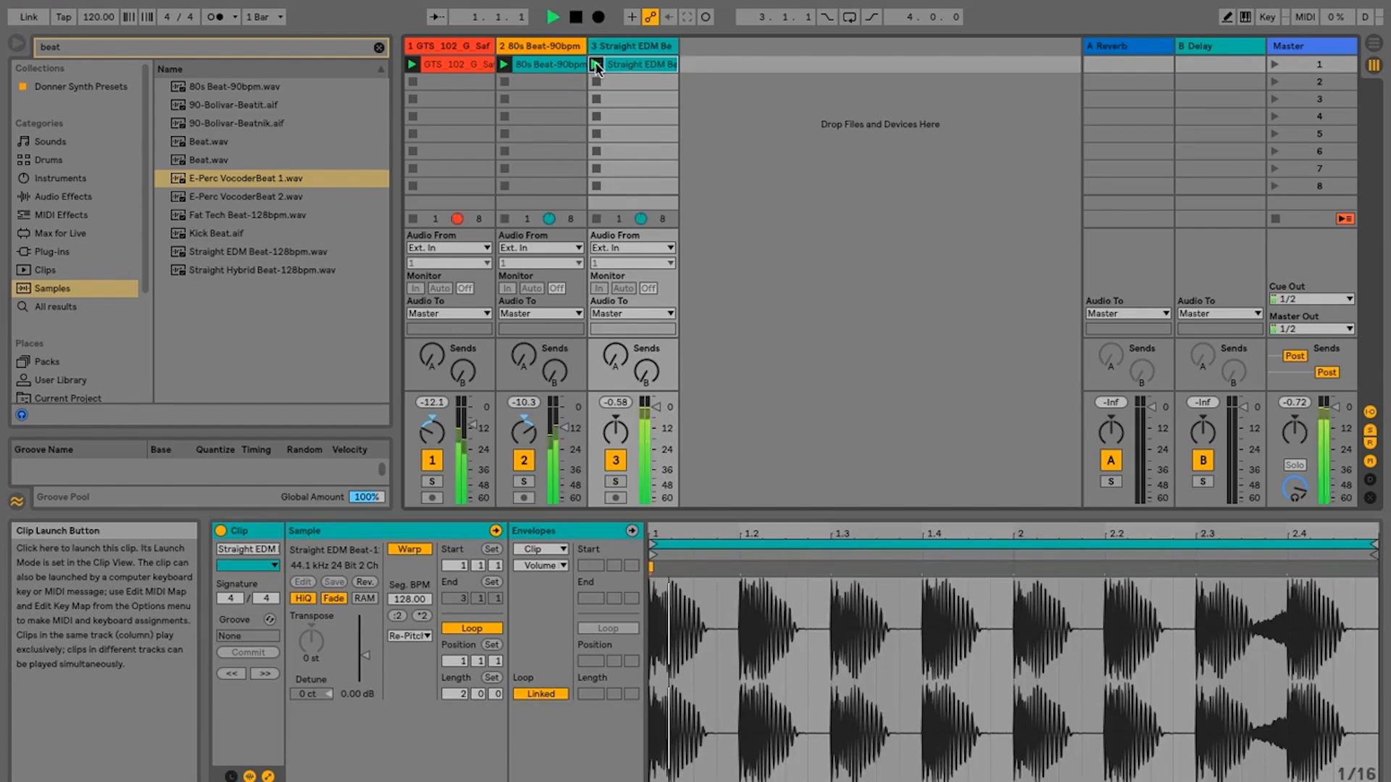
key(space)
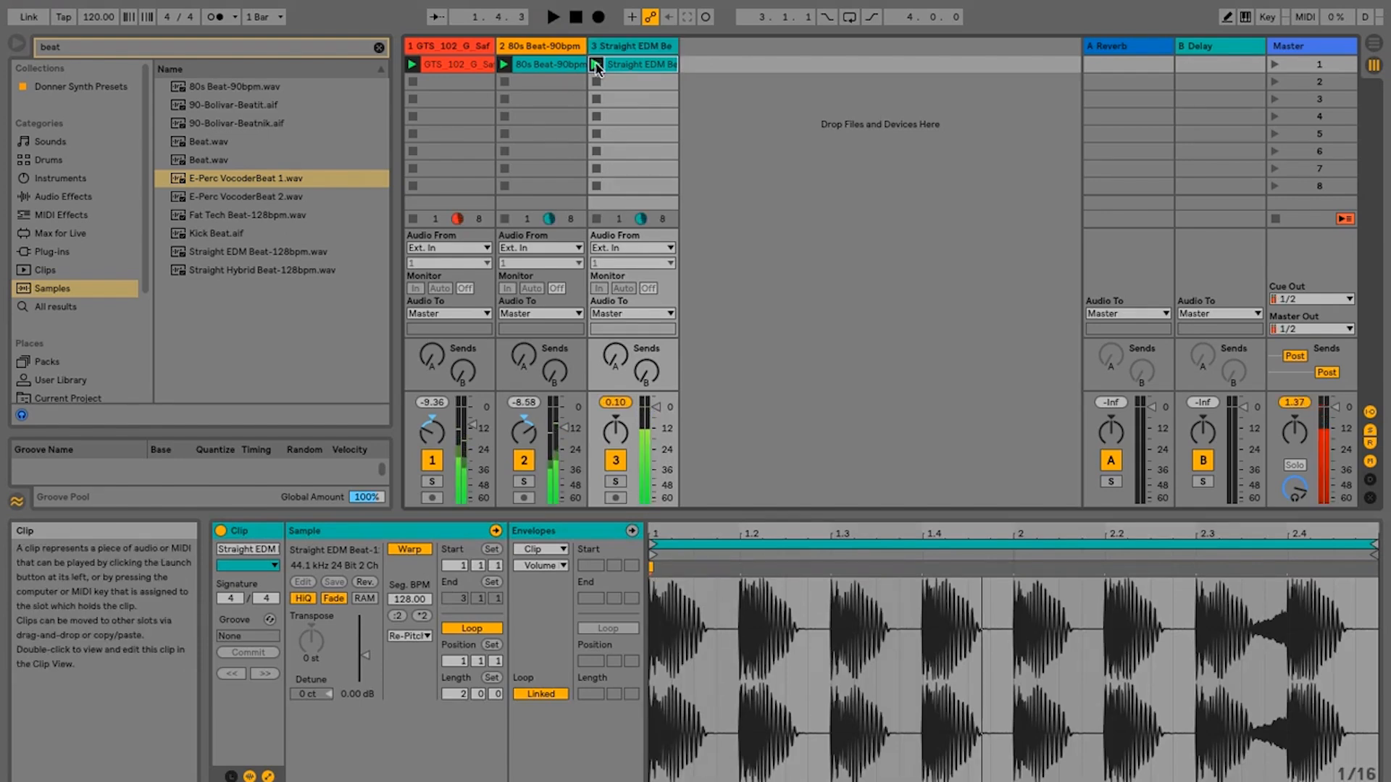
click(657, 408)
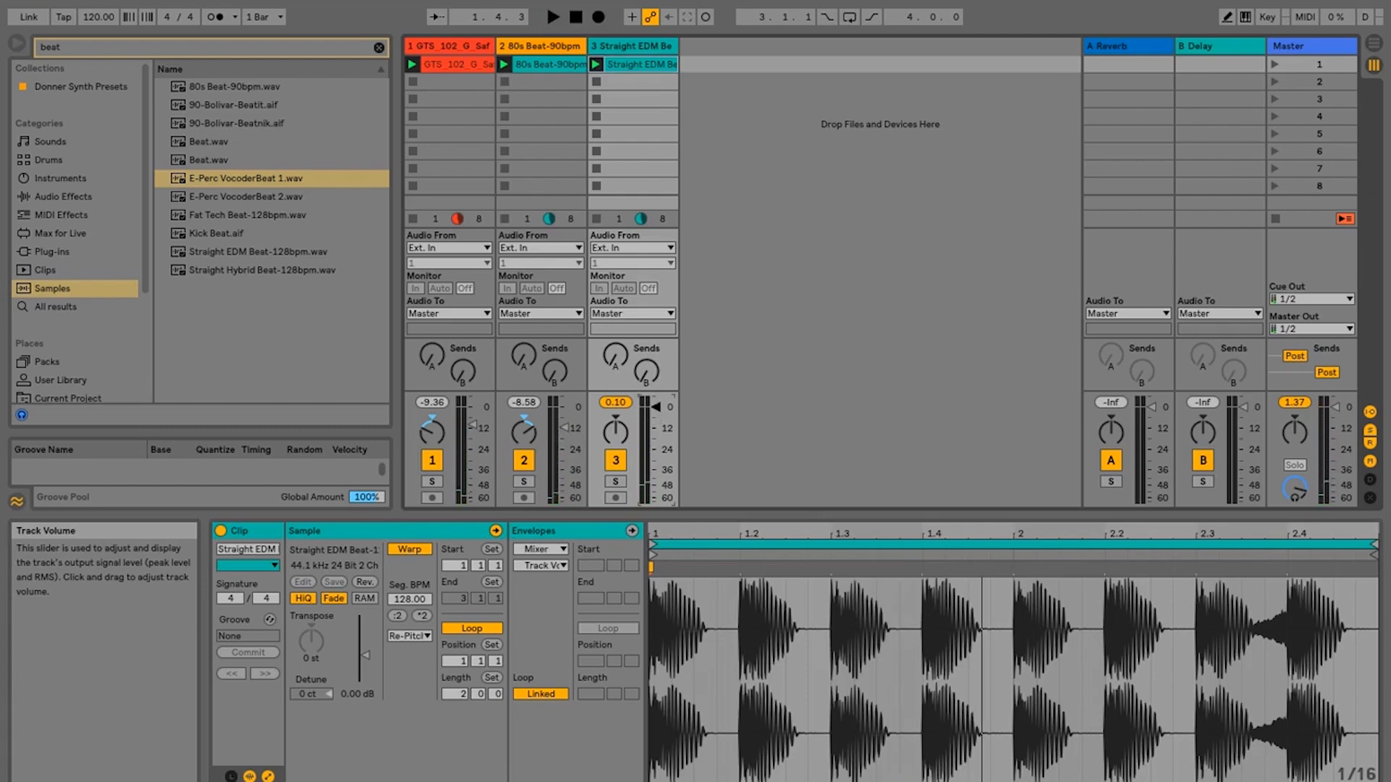
drag(656, 408, 655, 428)
double_click(654, 428)
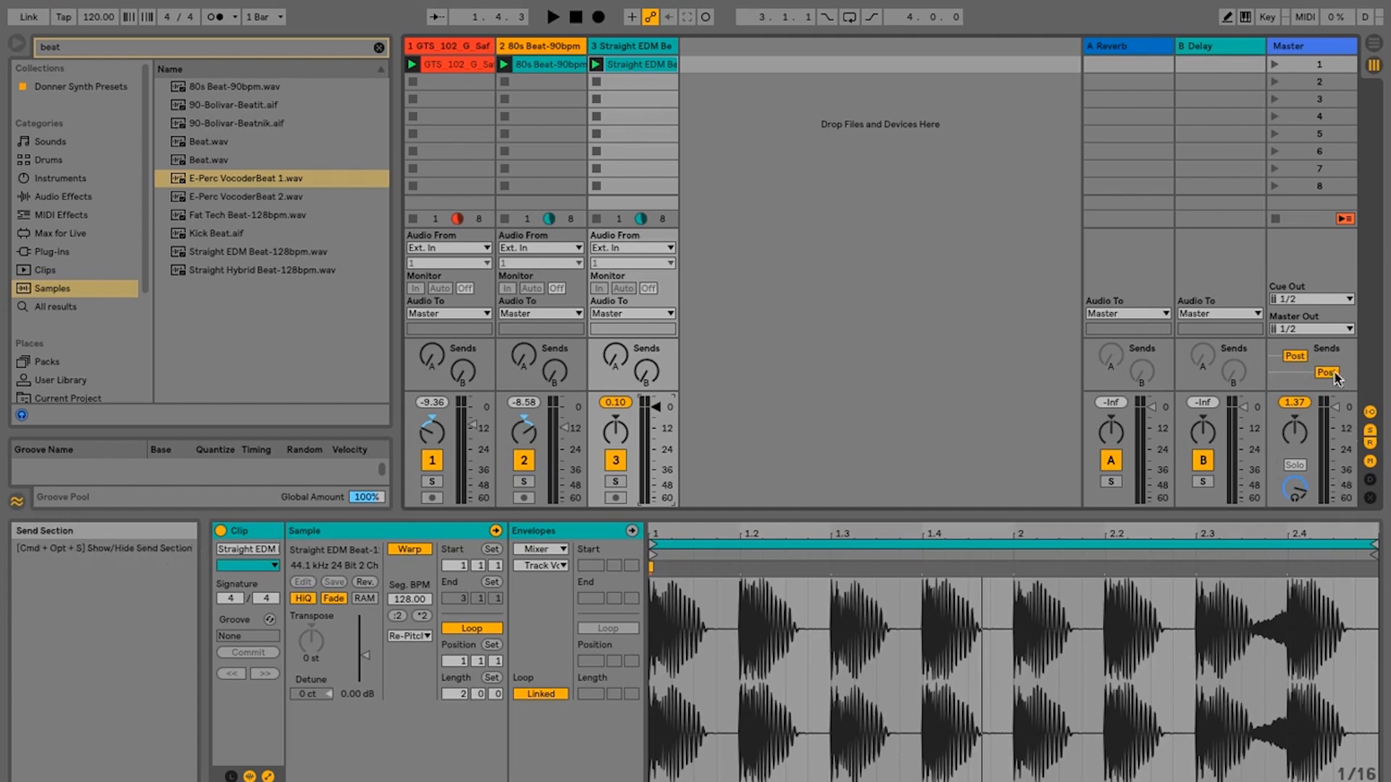
key(space)
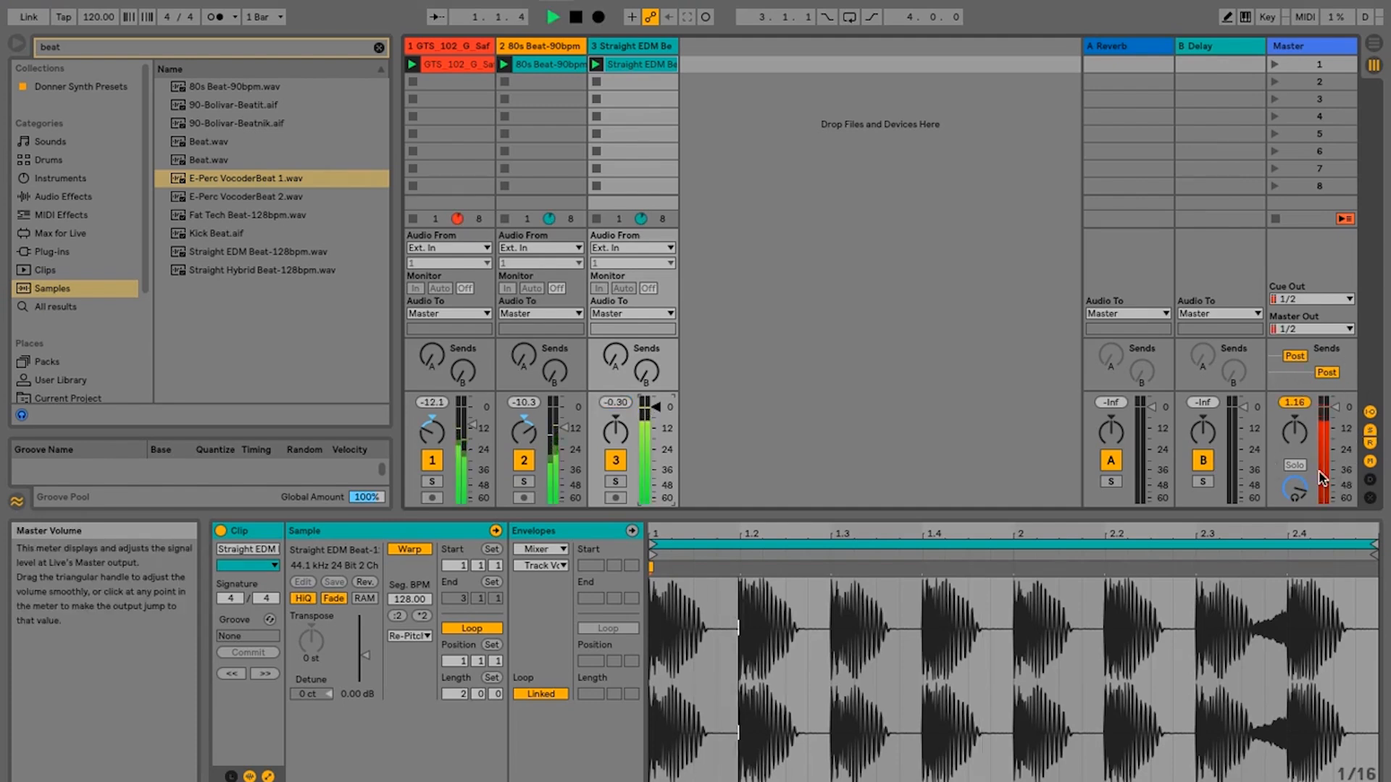
key(space)
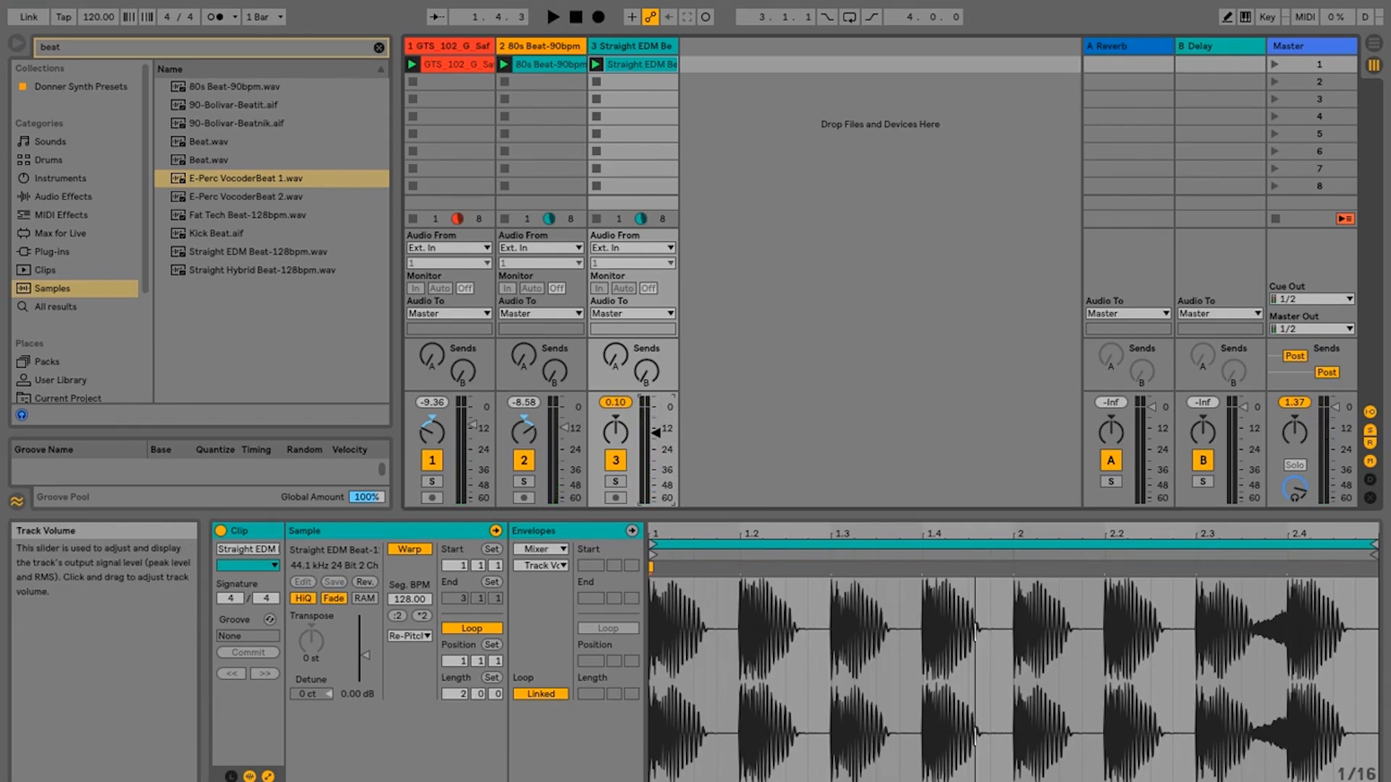
- Stop the clips on all three tracks, then start and stop the transport with no clips active
click(597, 218)
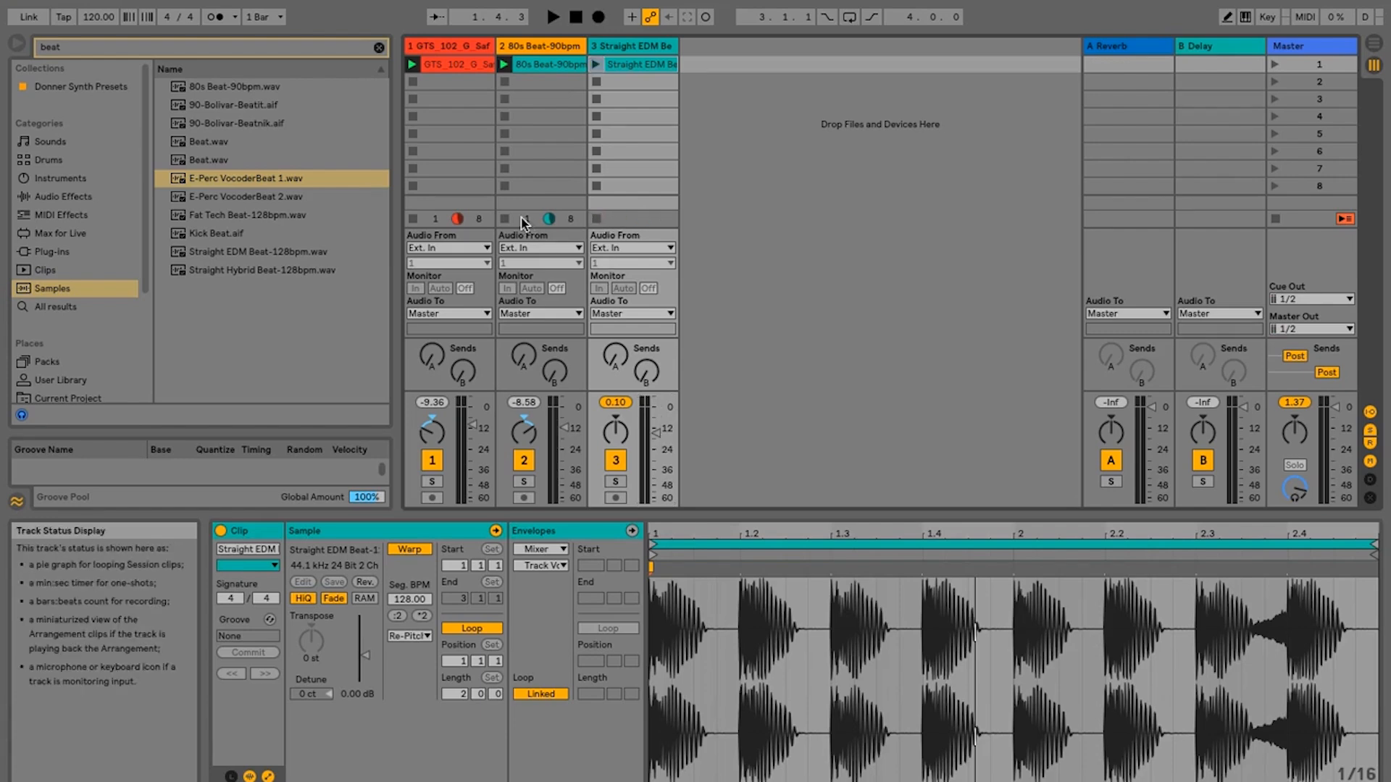
click(505, 219)
click(414, 219)
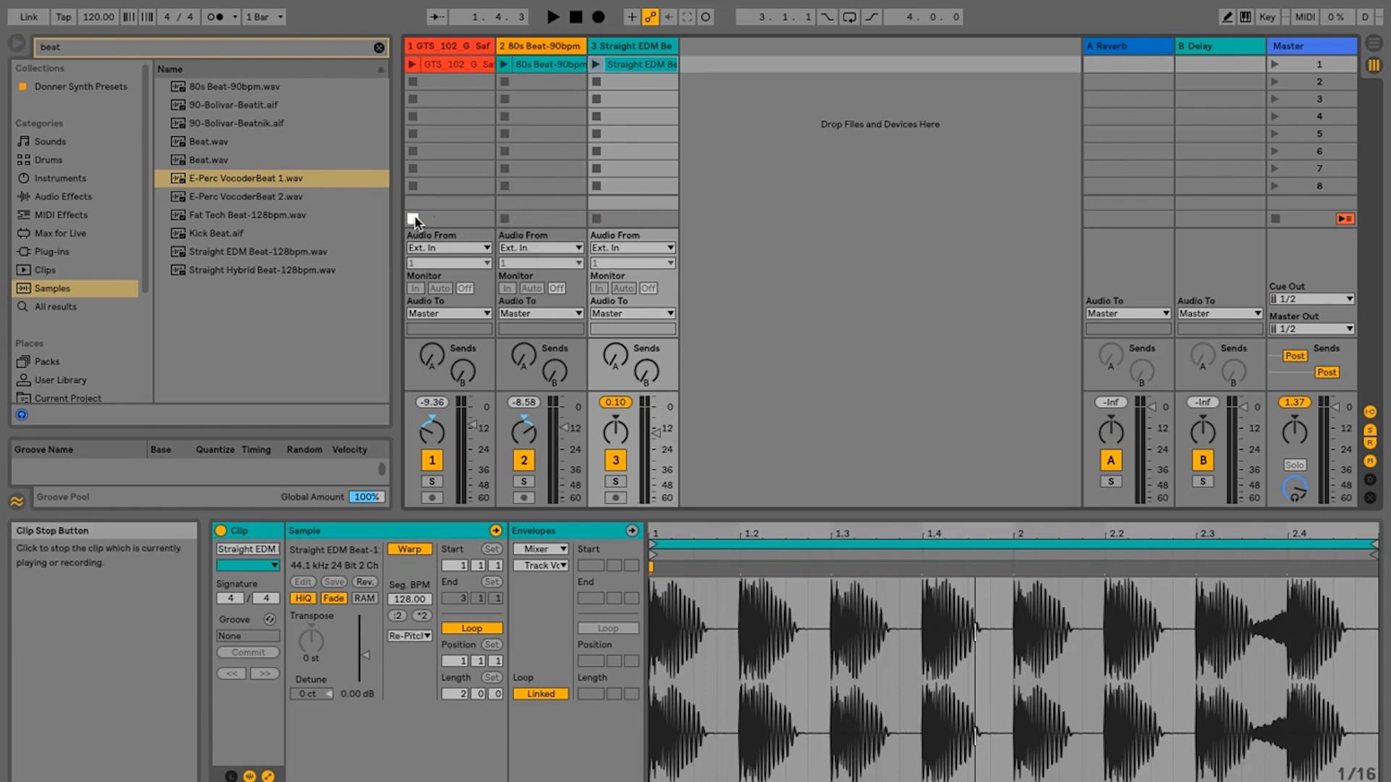
key(space)
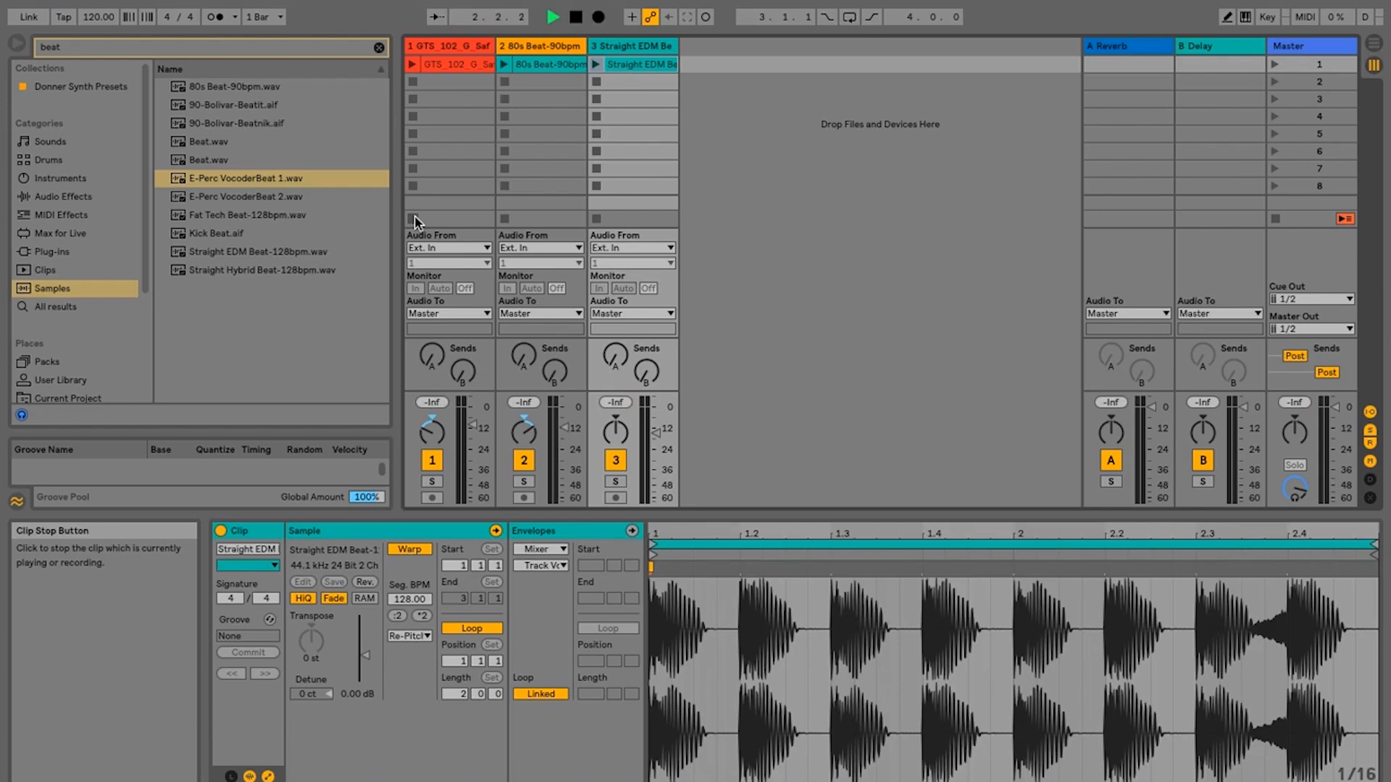
key(space)
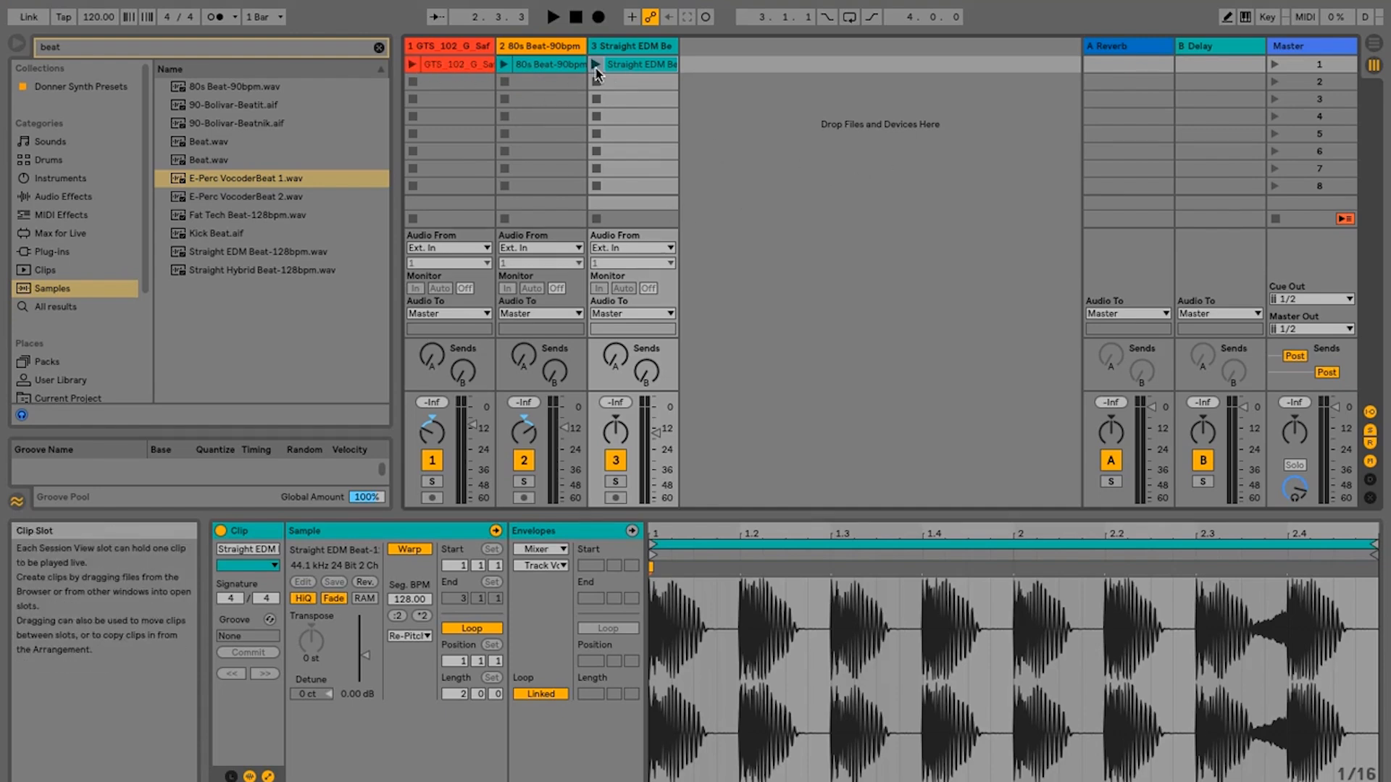
- Launch scene 1 to trigger the clips on all three tracks together
click(1276, 70)
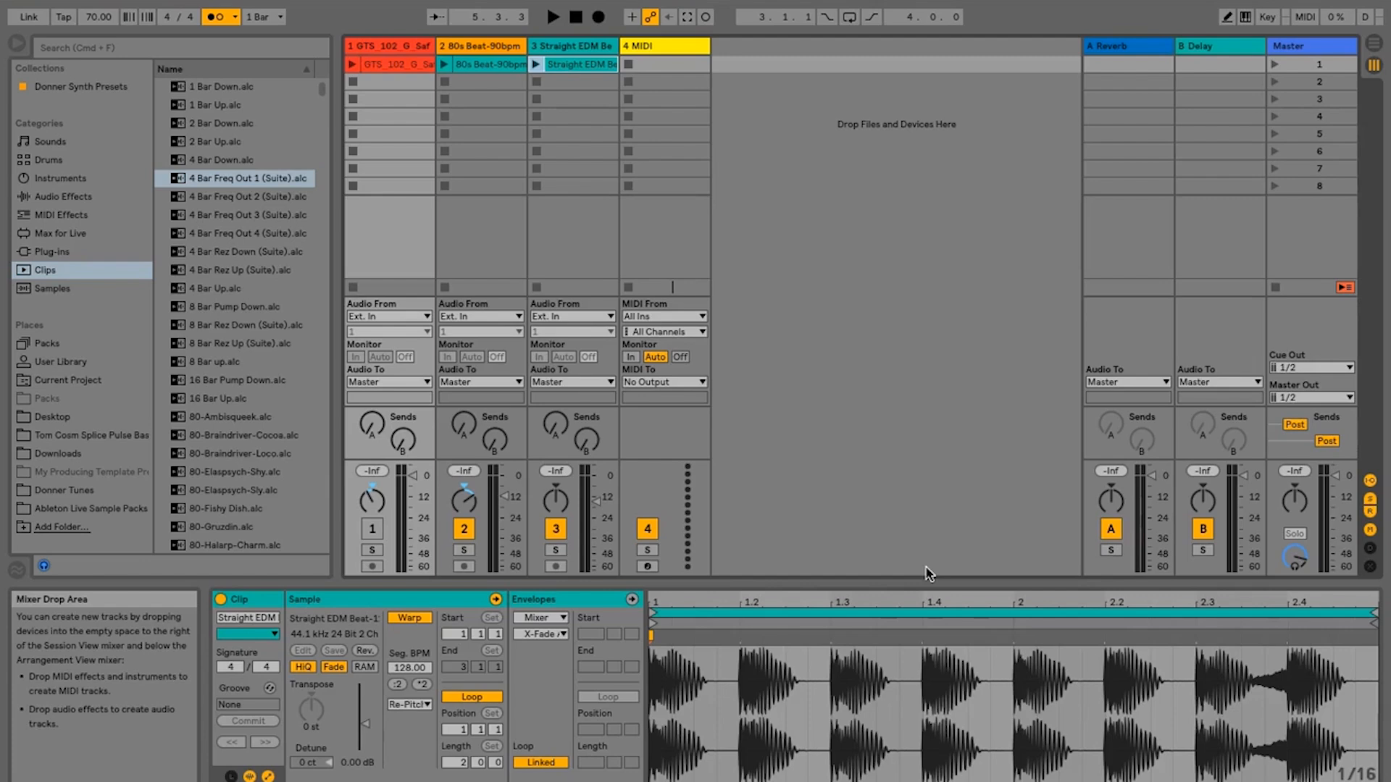
- Browse the Samples category and add a Hatchet_Saw1a sample to a new audio track after the MIDI track
click(68, 290)
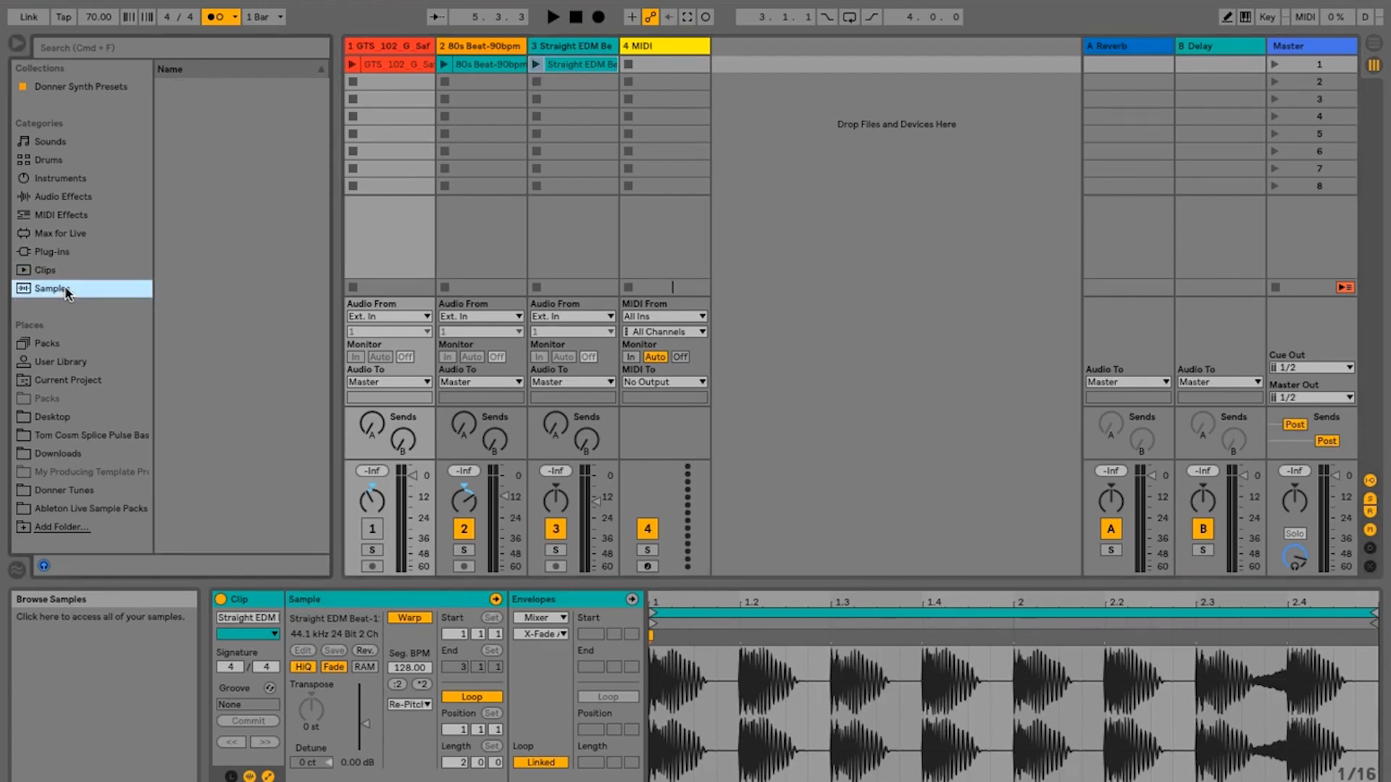
mouse_move(213, 192)
mouse_down()
mouse_move(518, 137)
mouse_move(733, 71)
mouse_move(660, 71)
mouse_move(589, 96)
mouse_move(736, 64)
mouse_up()
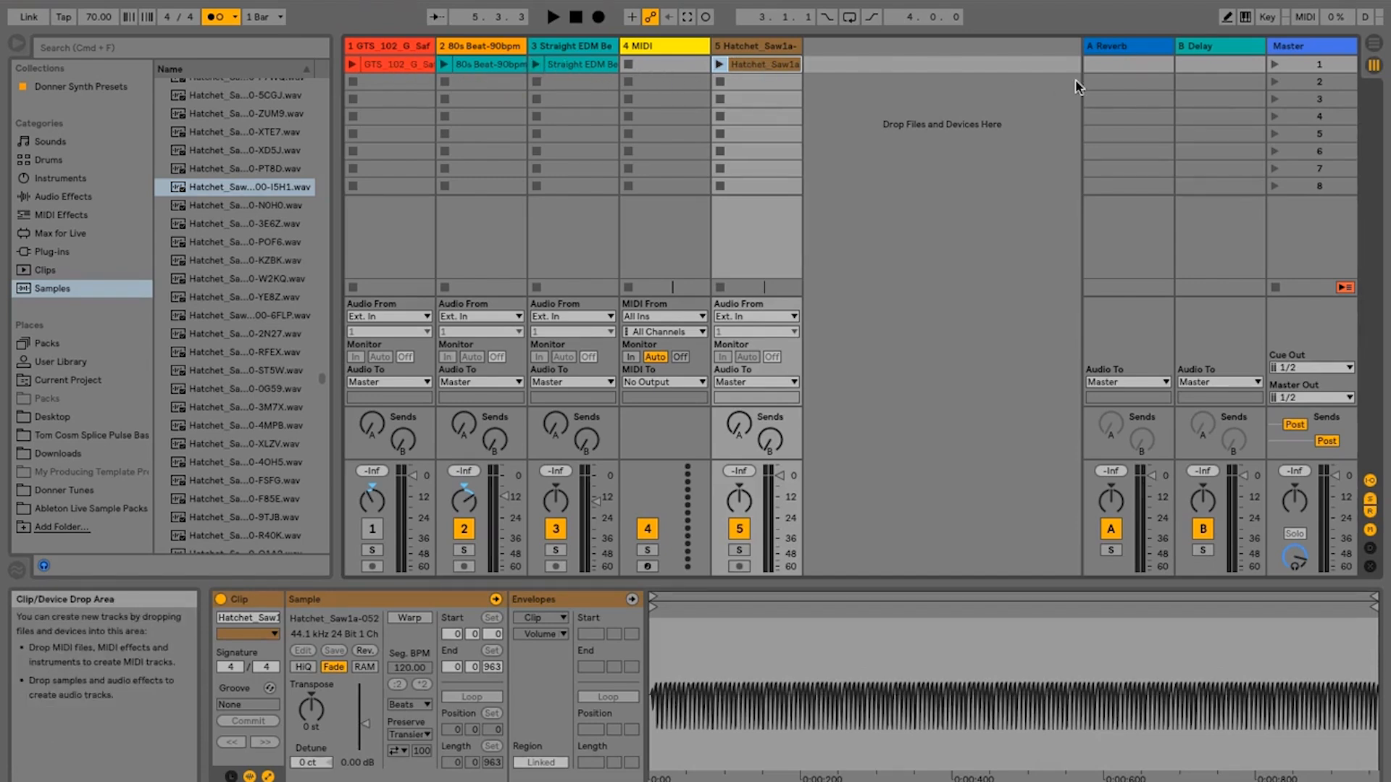
- Spread the clips across scenes: Hatchet_Saw1a to scene 3, Straight EDM Beat to scene 7 and 80s Beat to scene 4
drag(772, 67, 775, 101)
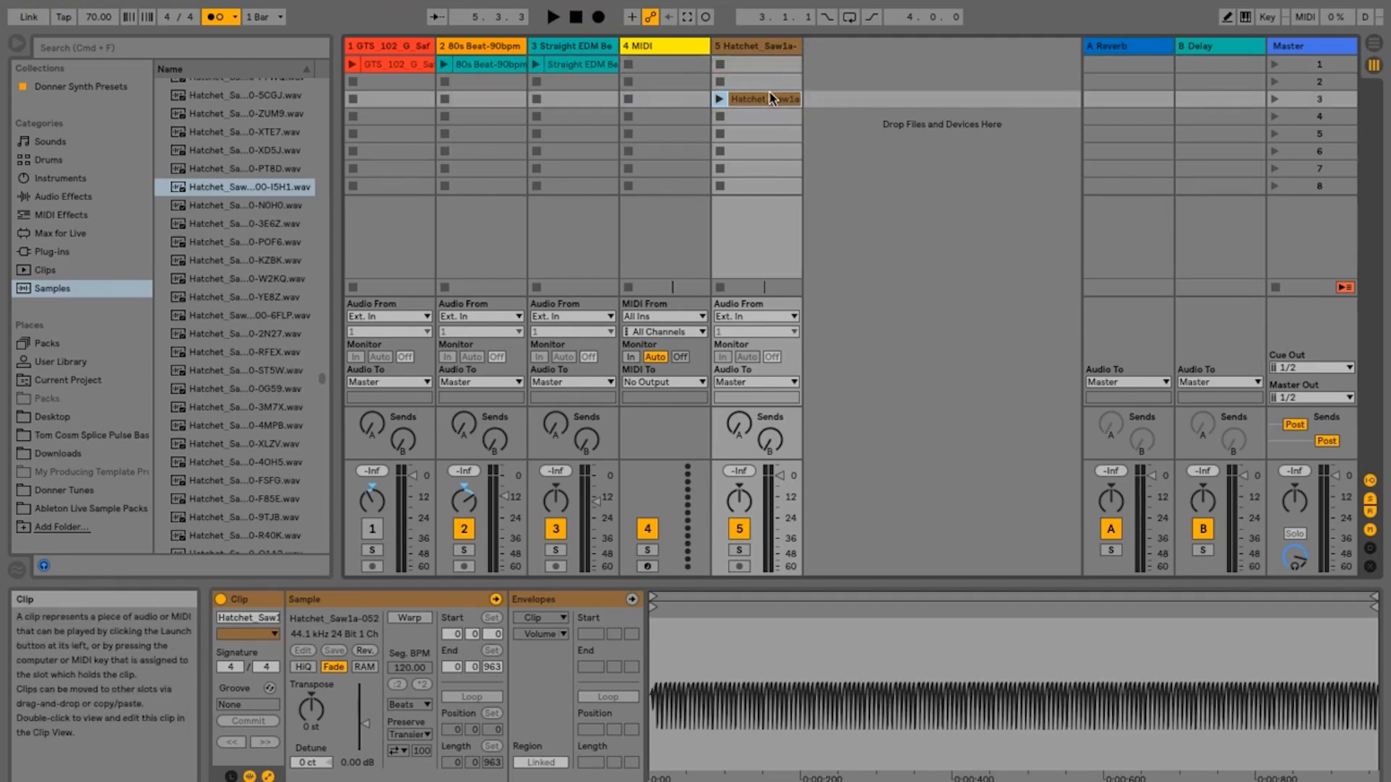
drag(601, 68, 585, 168)
drag(503, 66, 497, 113)
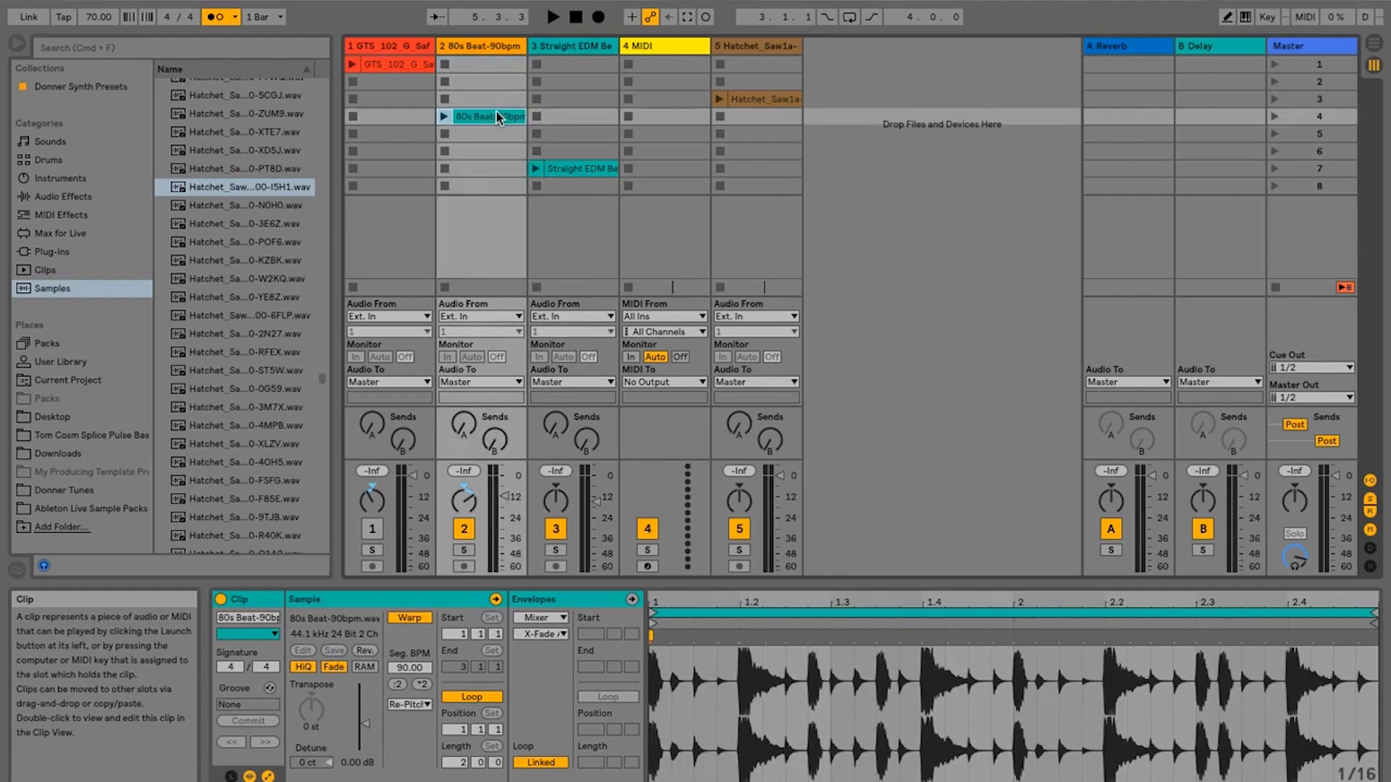
- Launch the GTS_102, 80s Beat, Straight EDM Beat and Hatchet_Saw1a clips individually, restart playback, relaunch 80s Beat and stop the transport
click(352, 65)
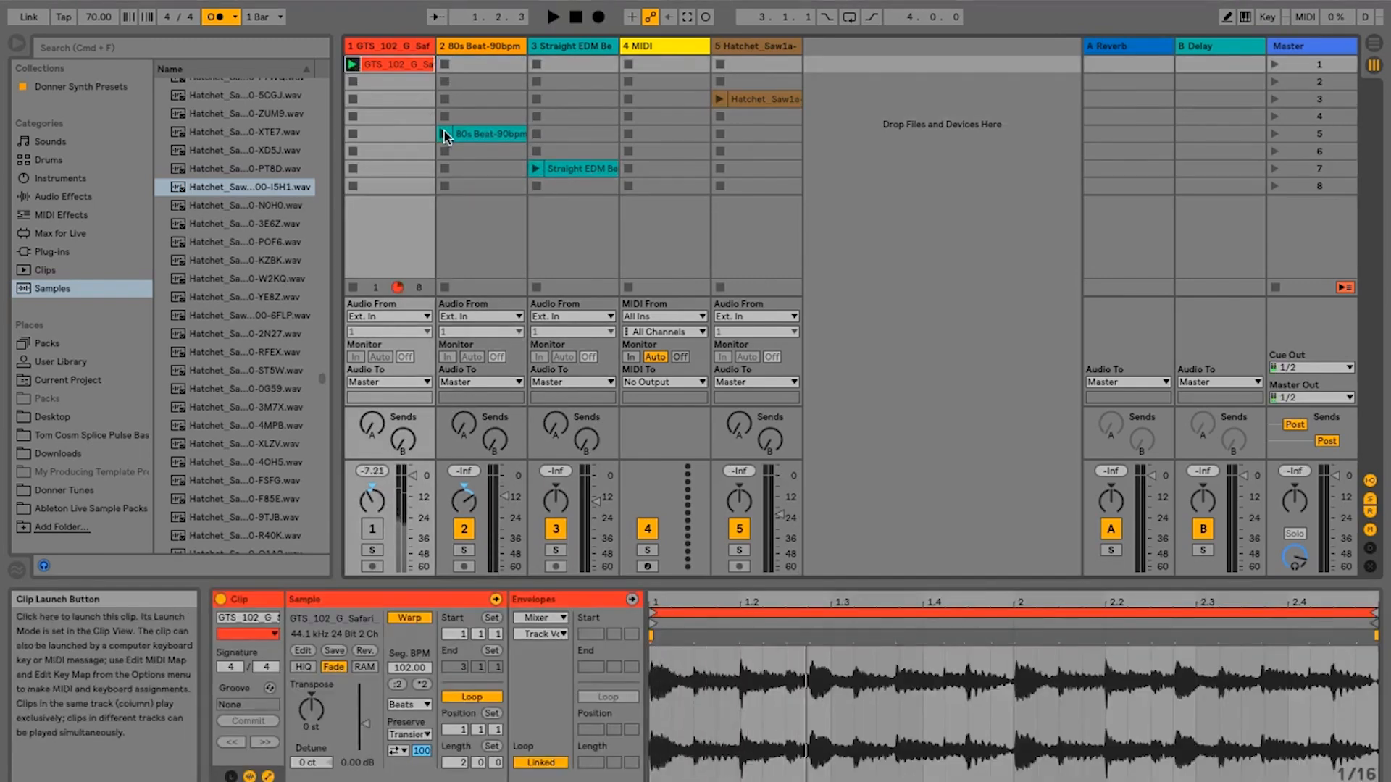
click(445, 133)
click(536, 168)
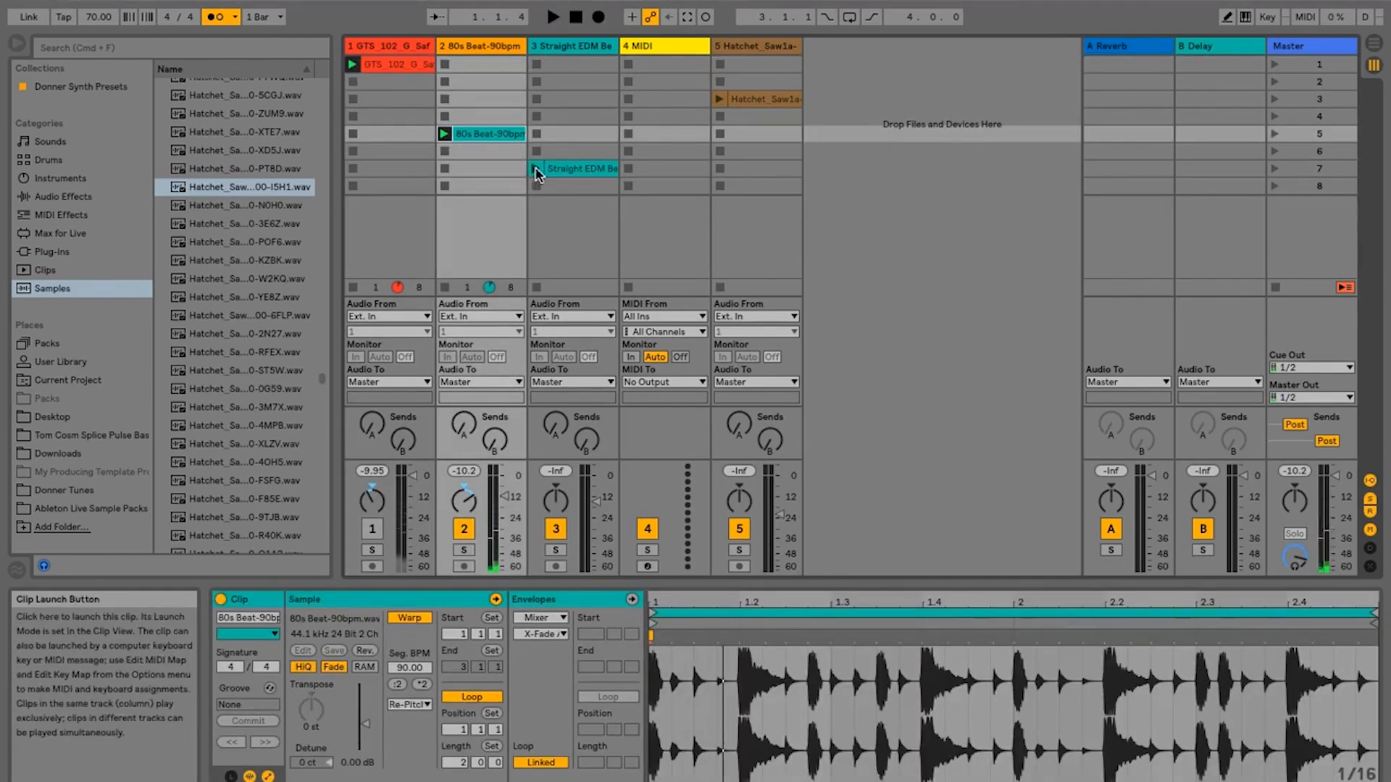
click(719, 99)
click(552, 18)
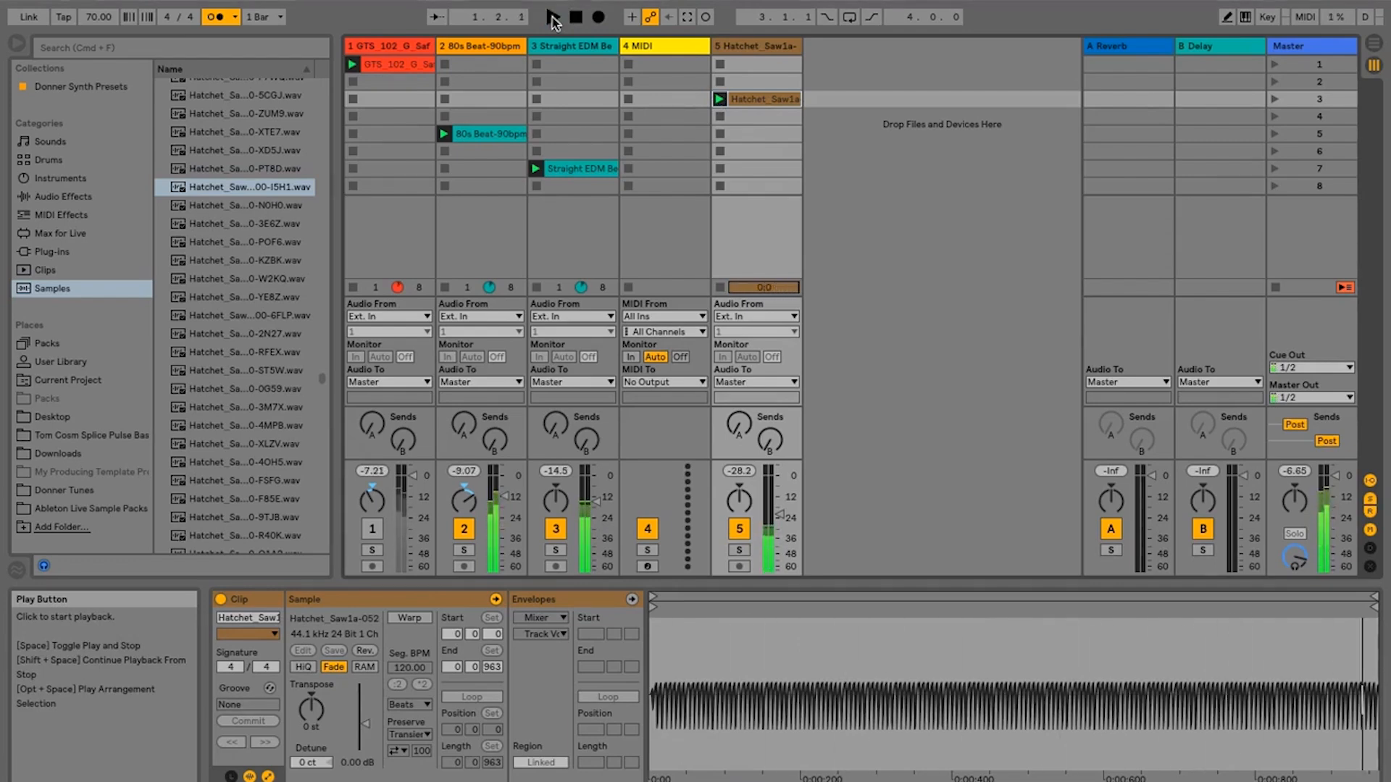
click(443, 134)
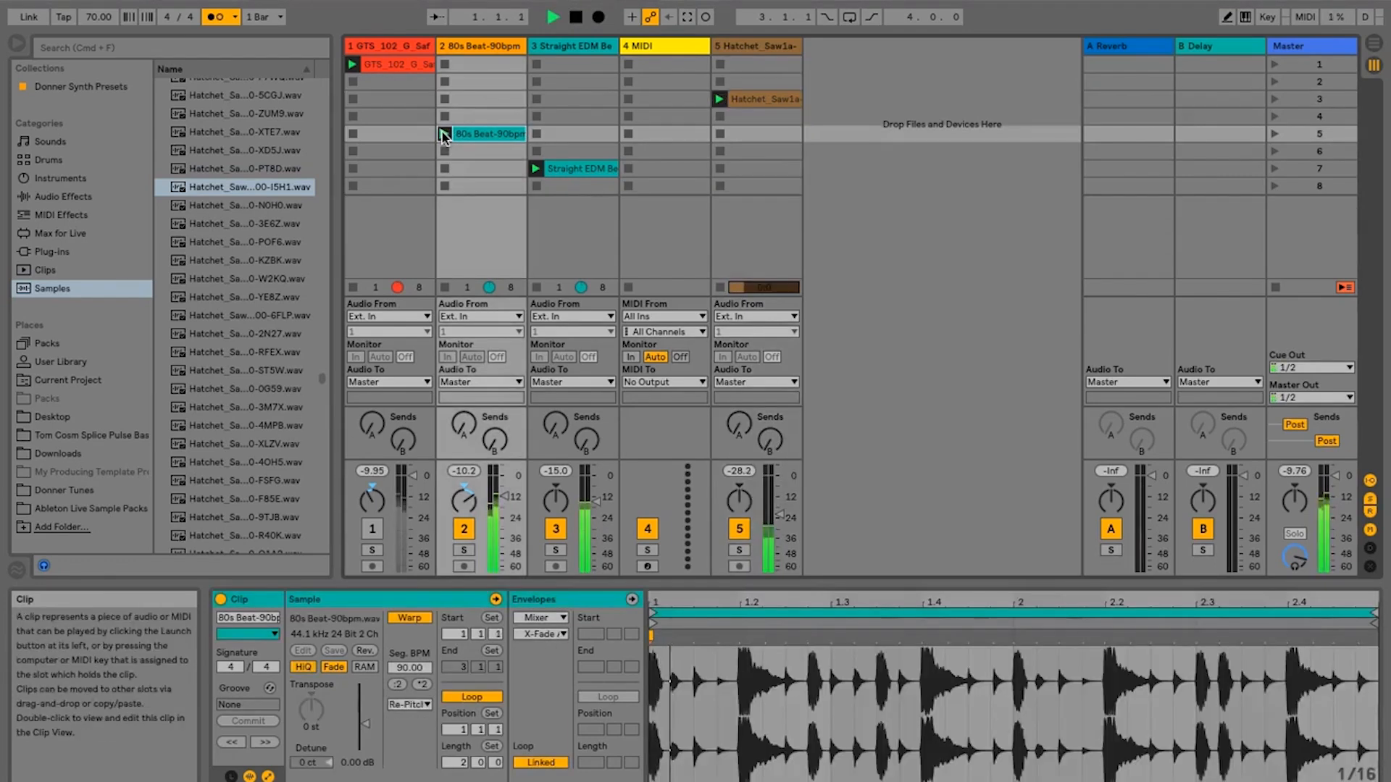
key(space)
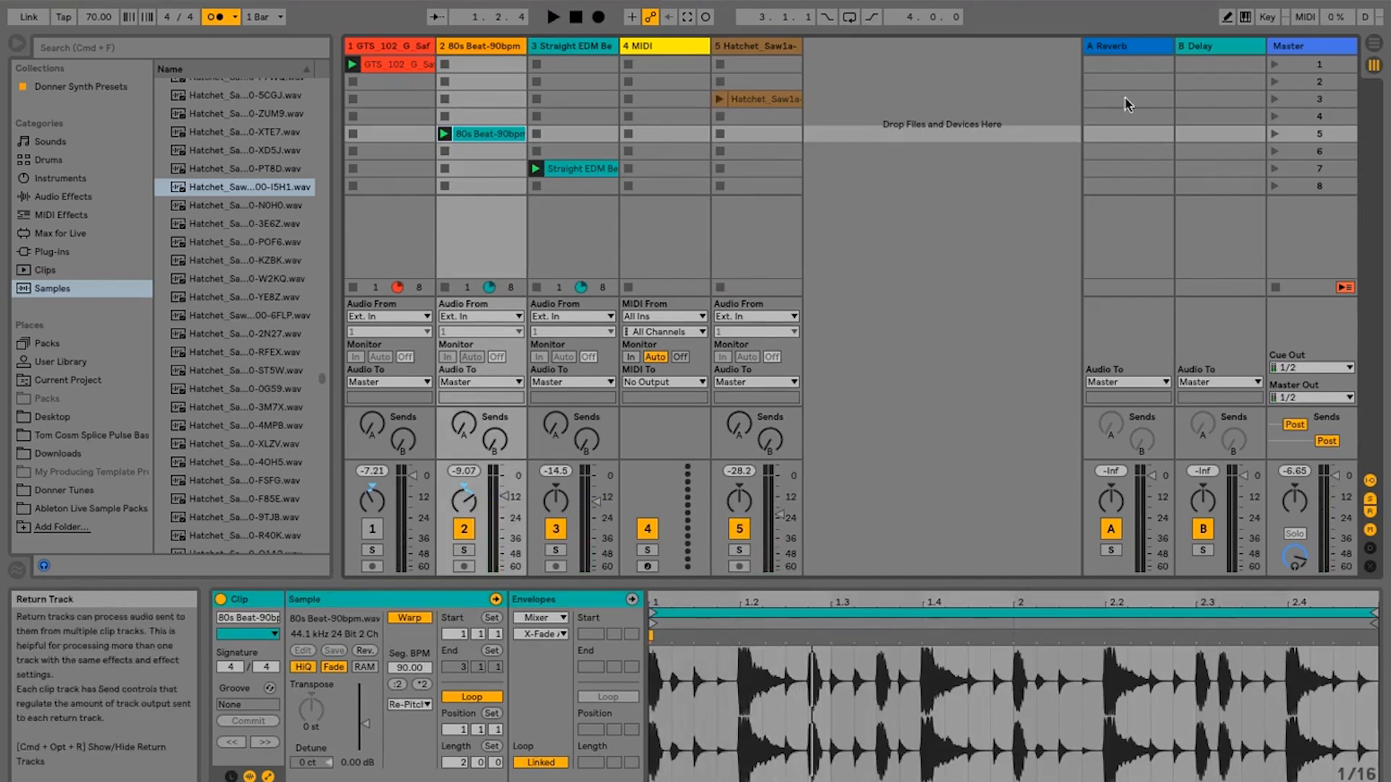
- Launch the empty scene 2 to release the active clips, and select scenes 1, 2 and 3 one after another
click(1275, 84)
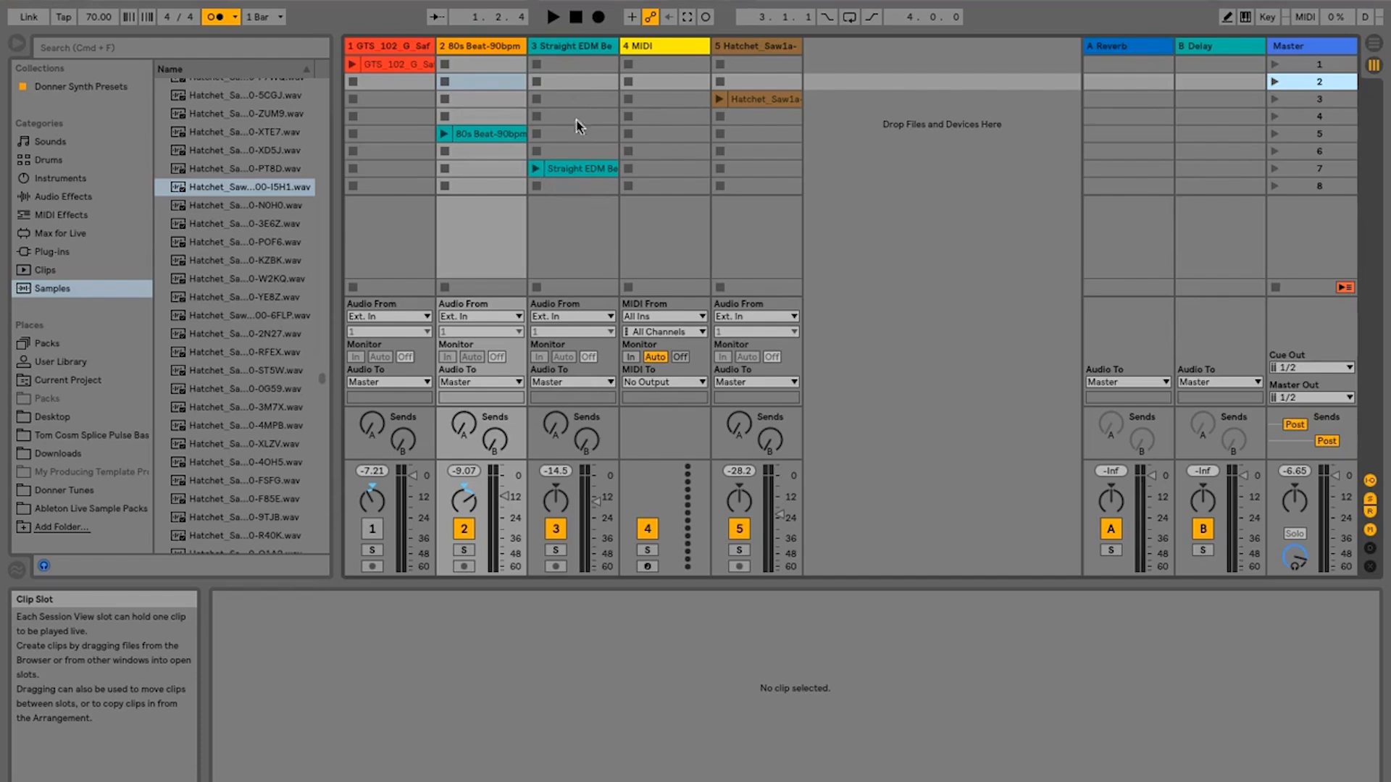
click(1305, 60)
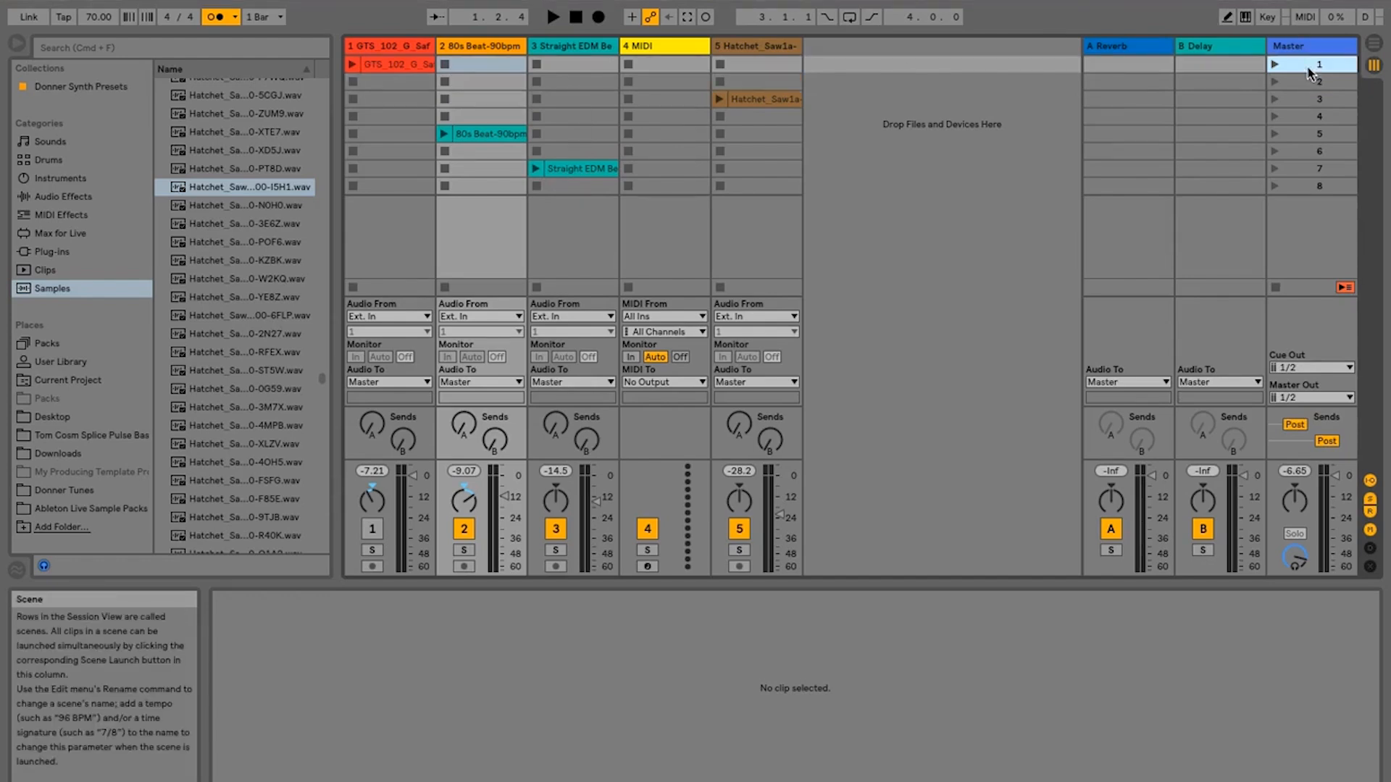
click(1305, 81)
click(1302, 99)
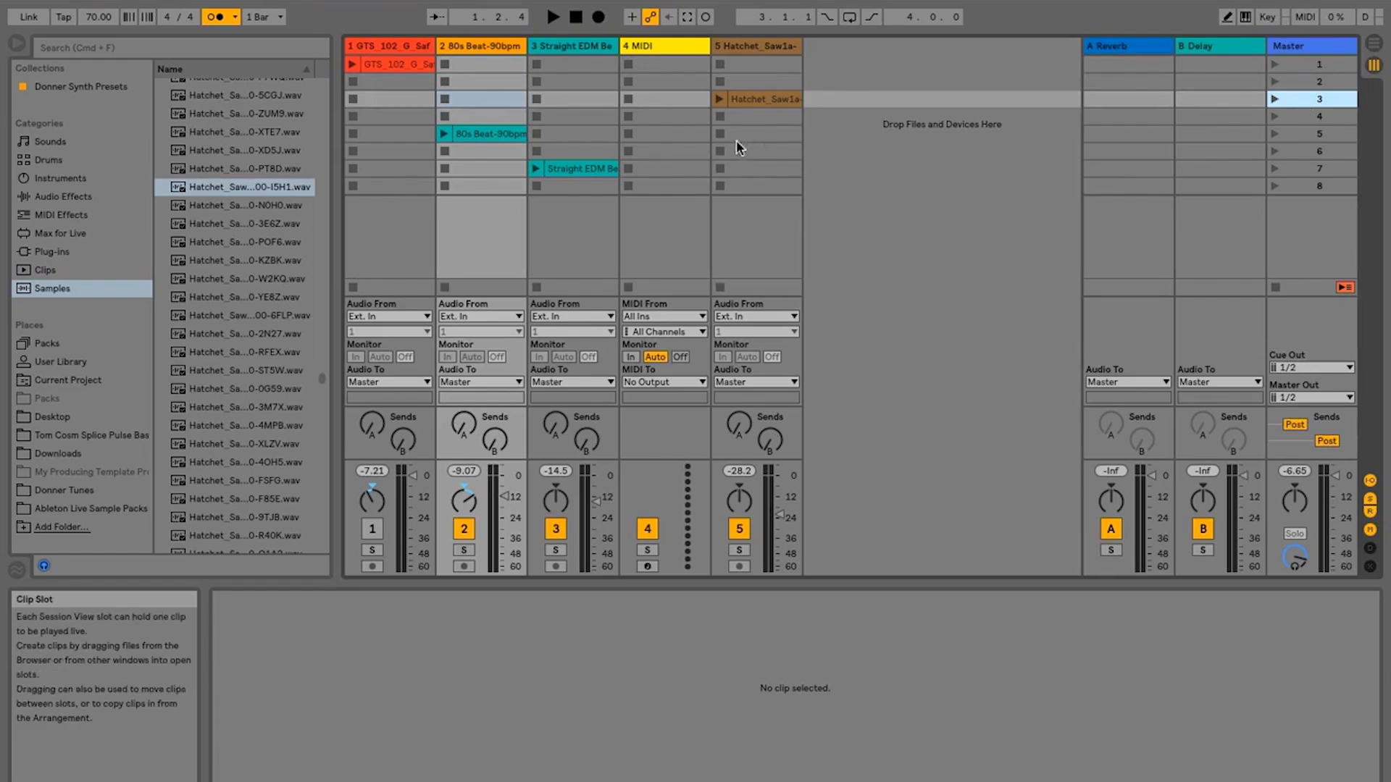
- Delete the Hatchet_Saw1a and MIDI tracks, and move the 80s Beat and Straight EDM Beat clips up to scene 1
click(762, 45)
key(Delete)
click(658, 42)
key(Delete)
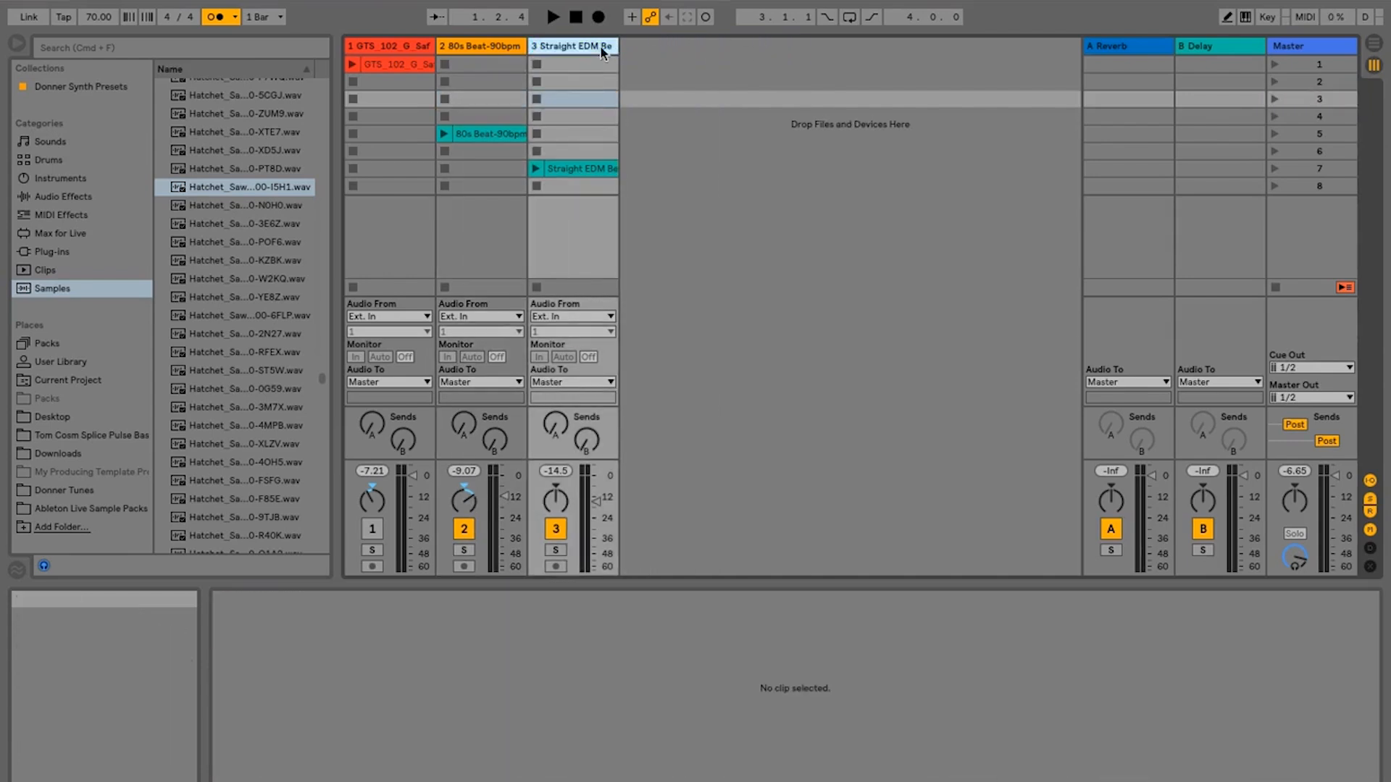
drag(507, 134, 485, 65)
drag(554, 168, 557, 59)
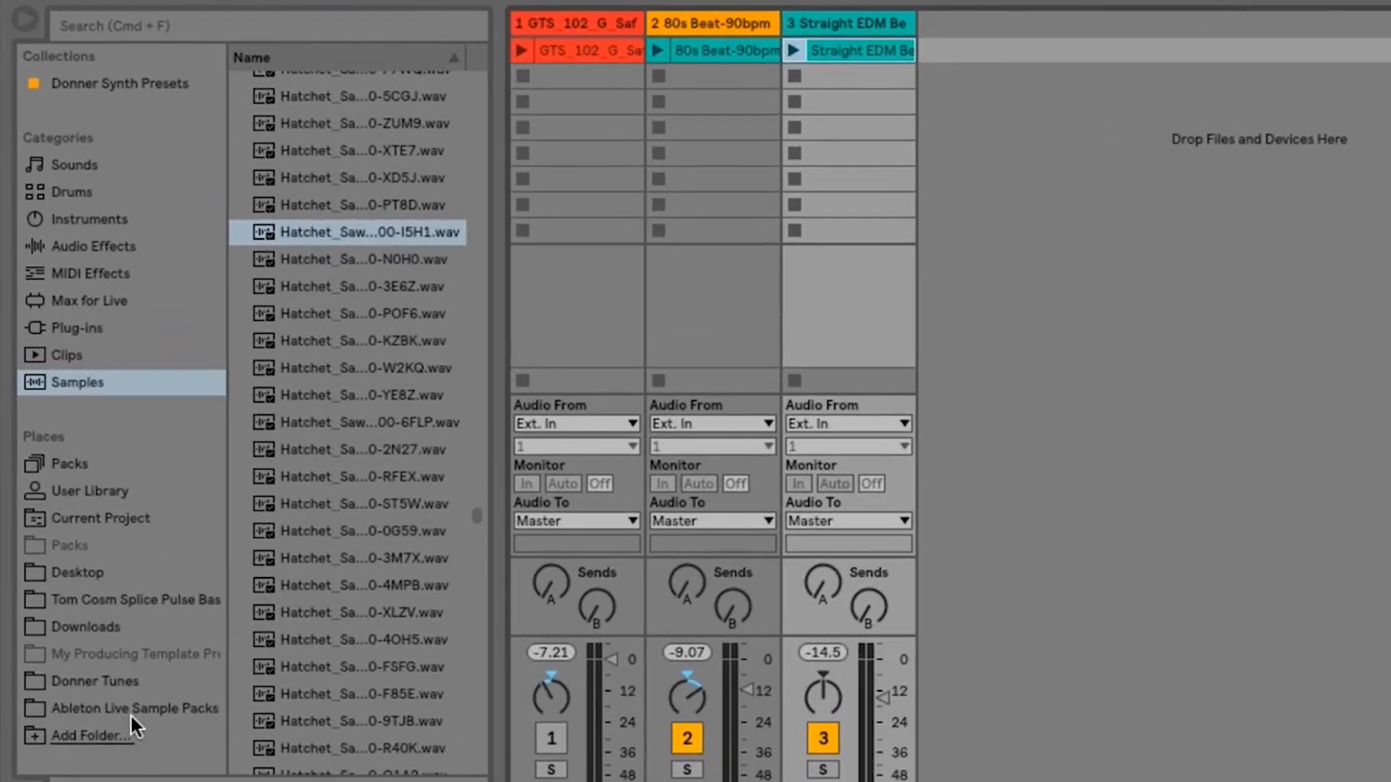
- Browse the Ableton Live Sample Packs folder, collapse LOOPCLOUD FILES and expand the Dirty Trapstep pack down to TS_Drum Loops
click(100, 563)
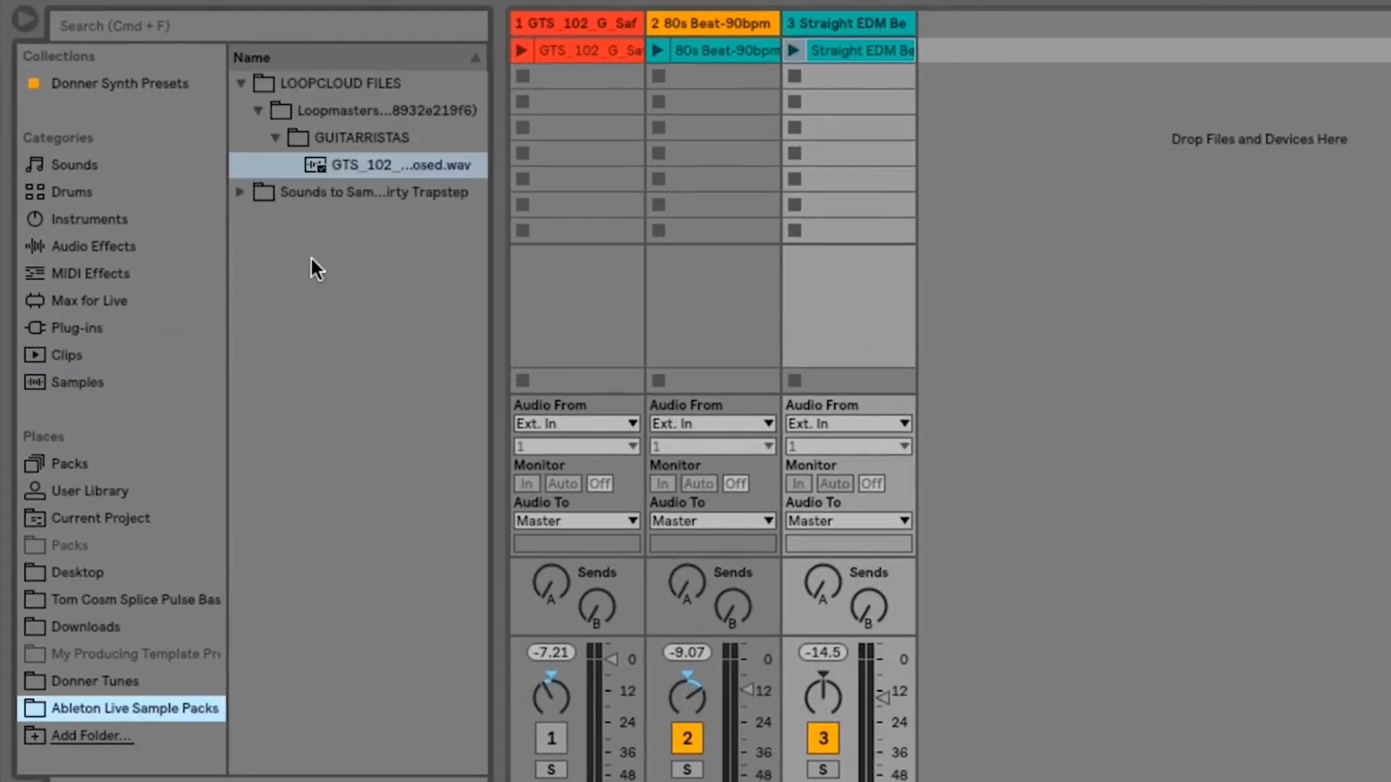
click(241, 83)
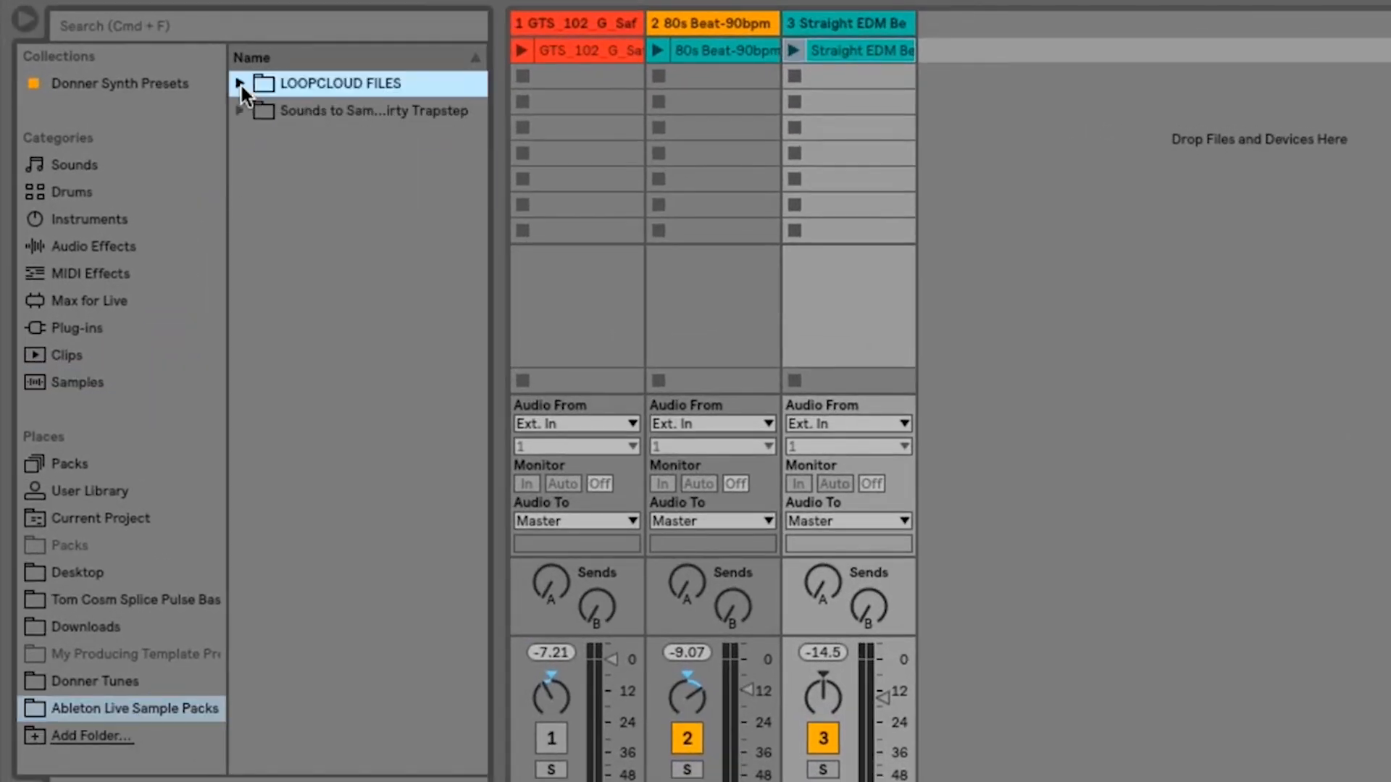
click(241, 112)
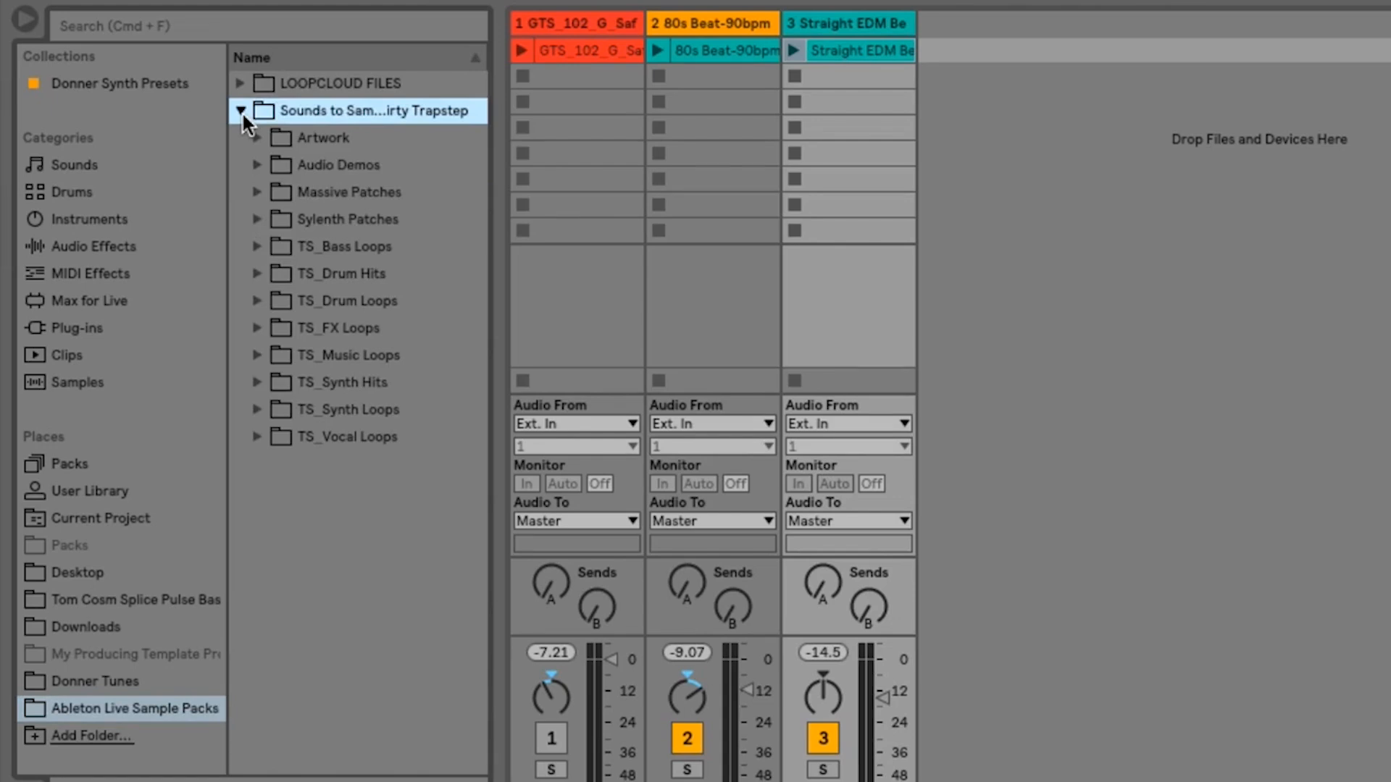
click(256, 300)
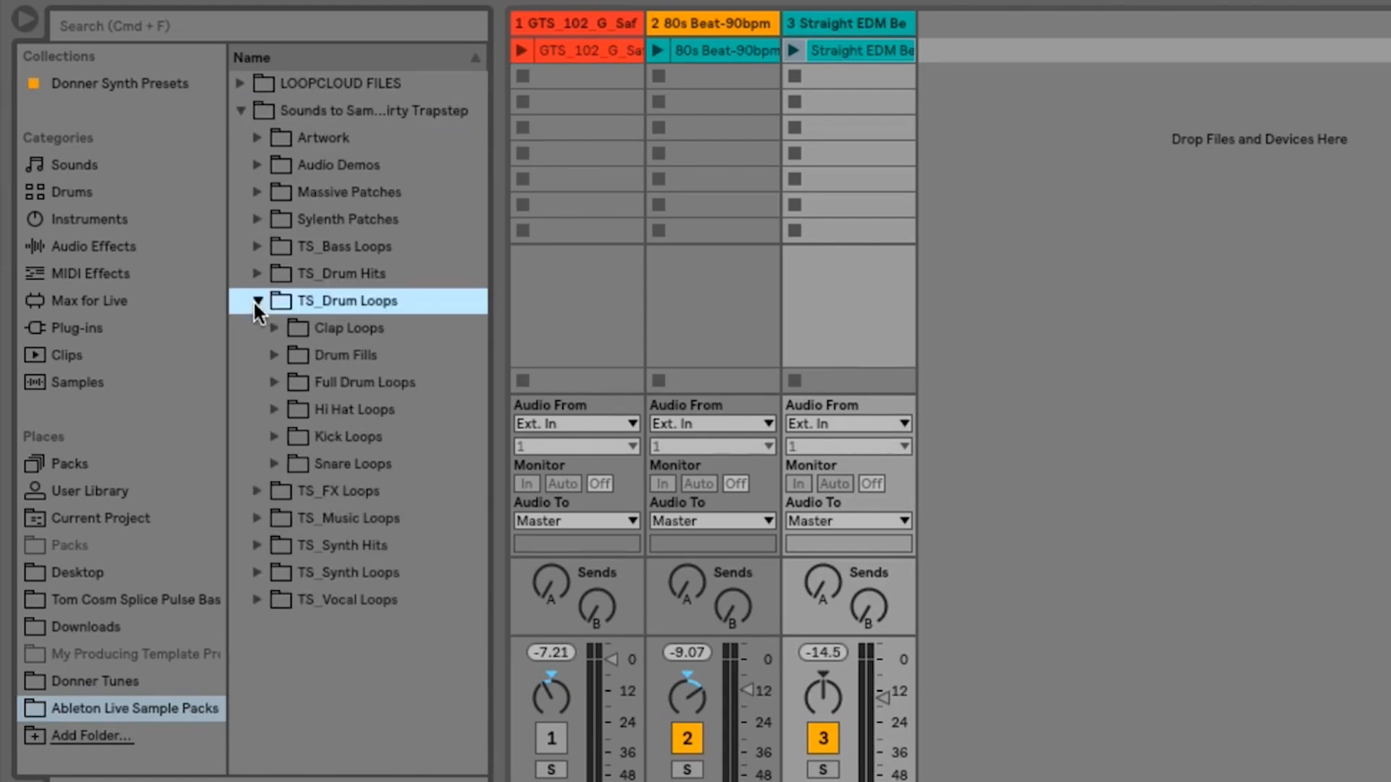
- Delete the Straight EDM Beat and 80s Beat tracks
click(838, 22)
key(Delete)
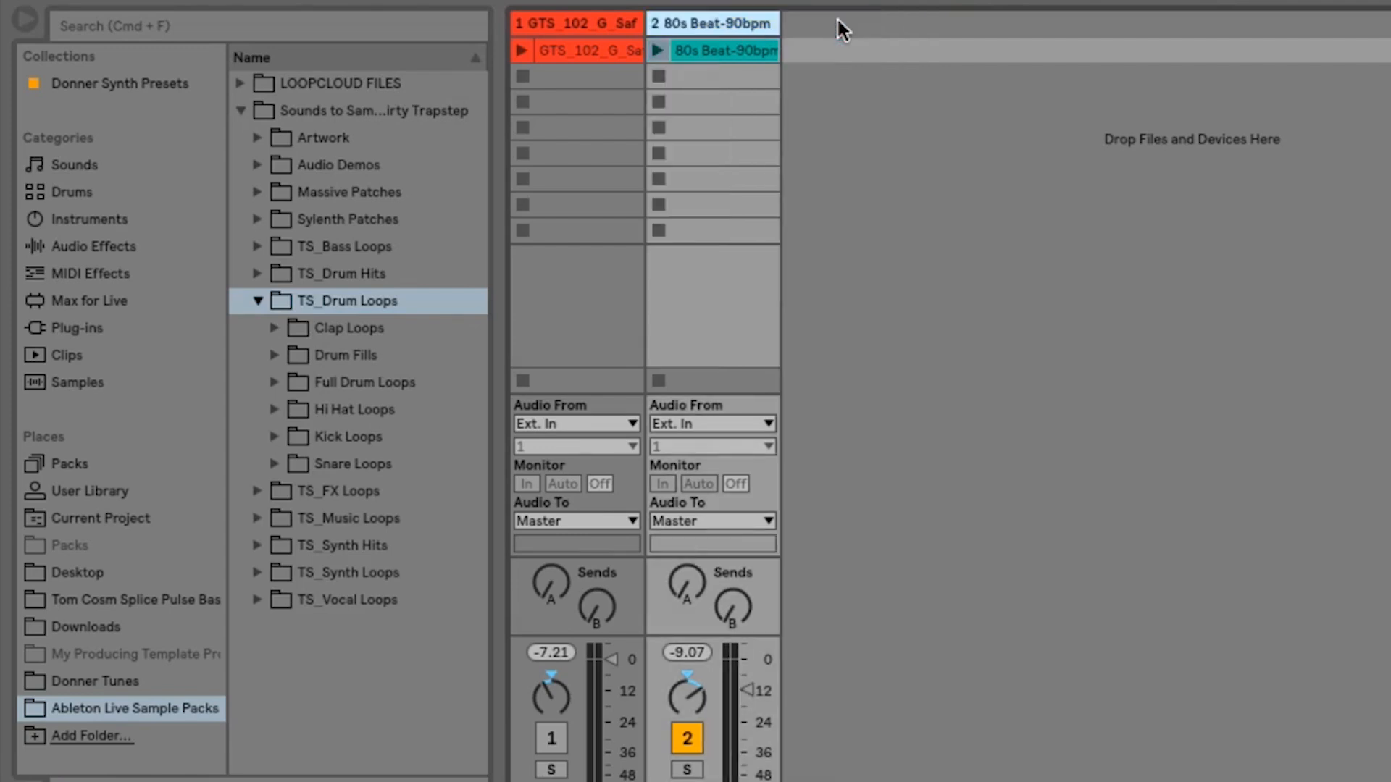
key(Delete)
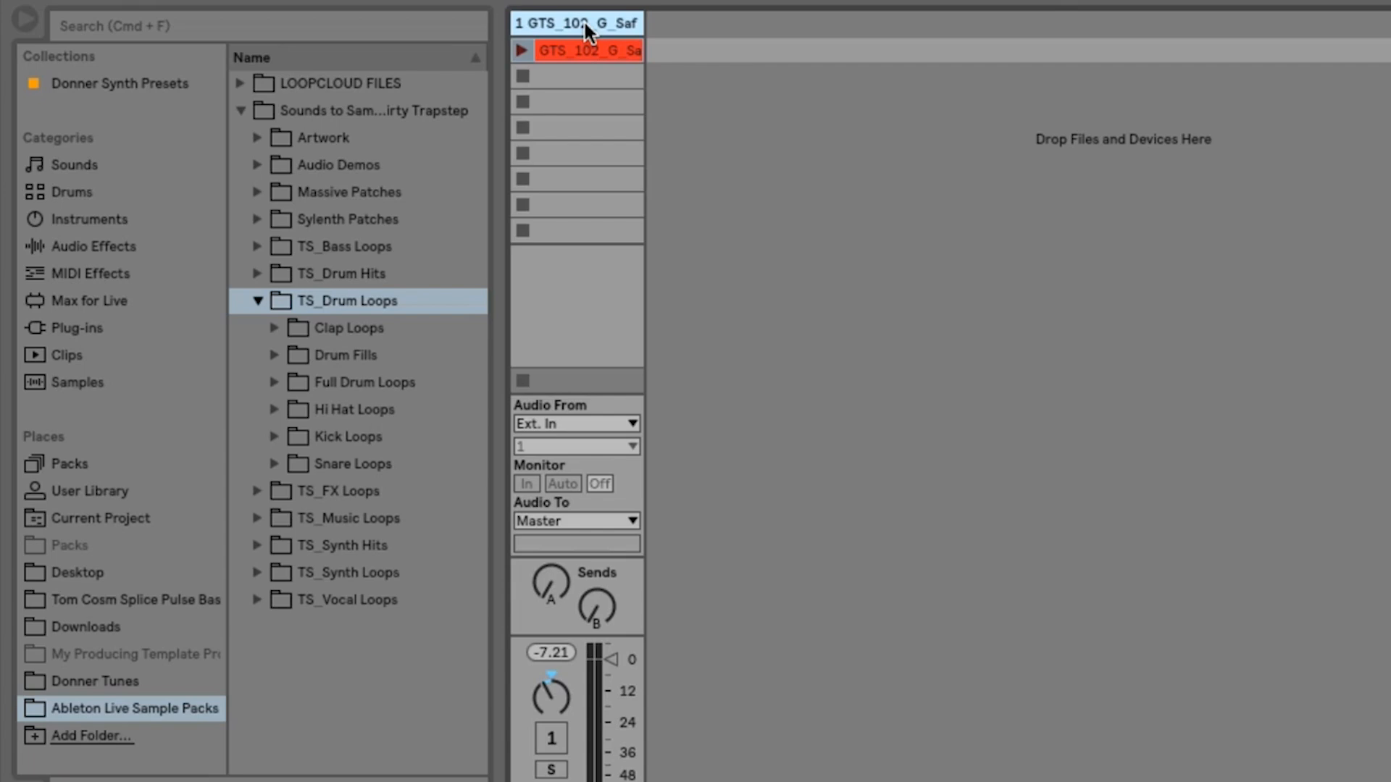
- Insert a new audio track and delete the GTS_102 track so only the empty audio track remains
click(297, 0)
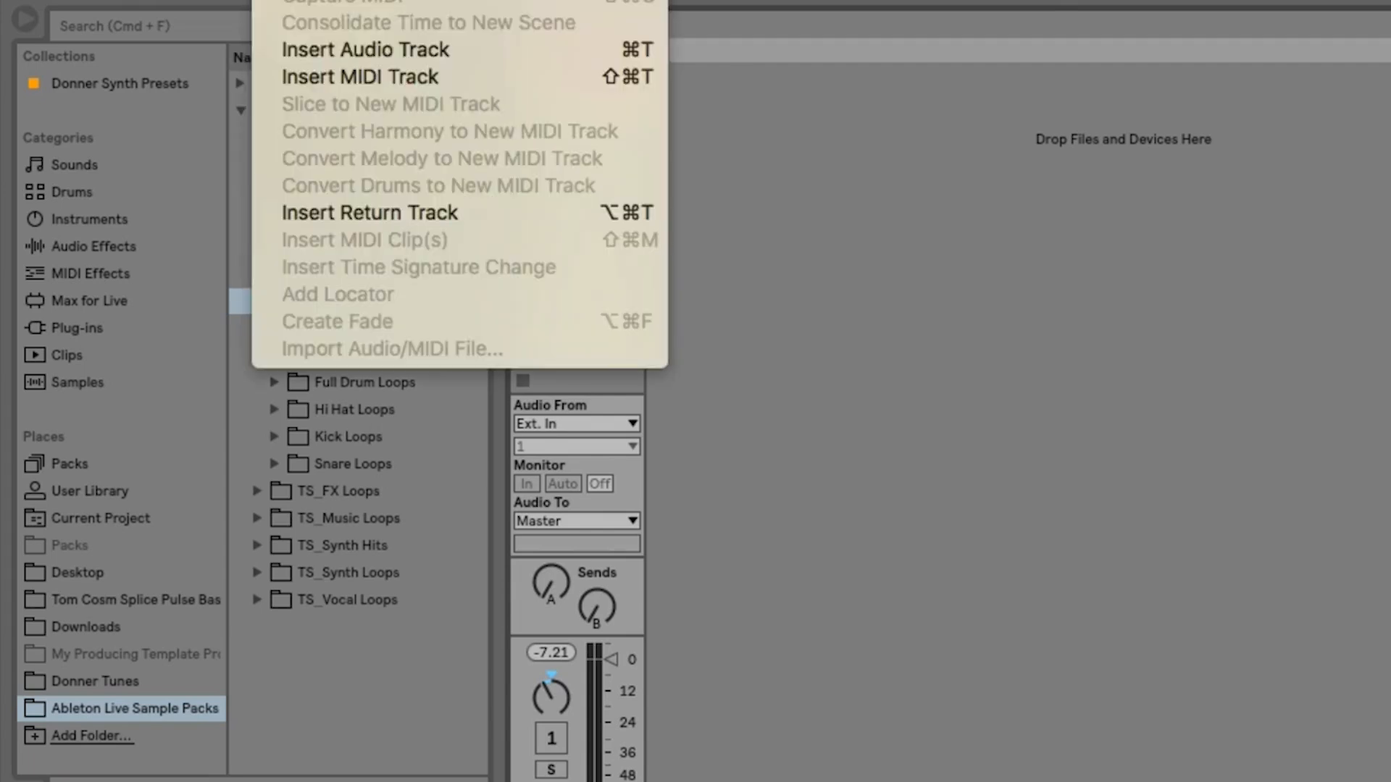
click(318, 49)
click(572, 22)
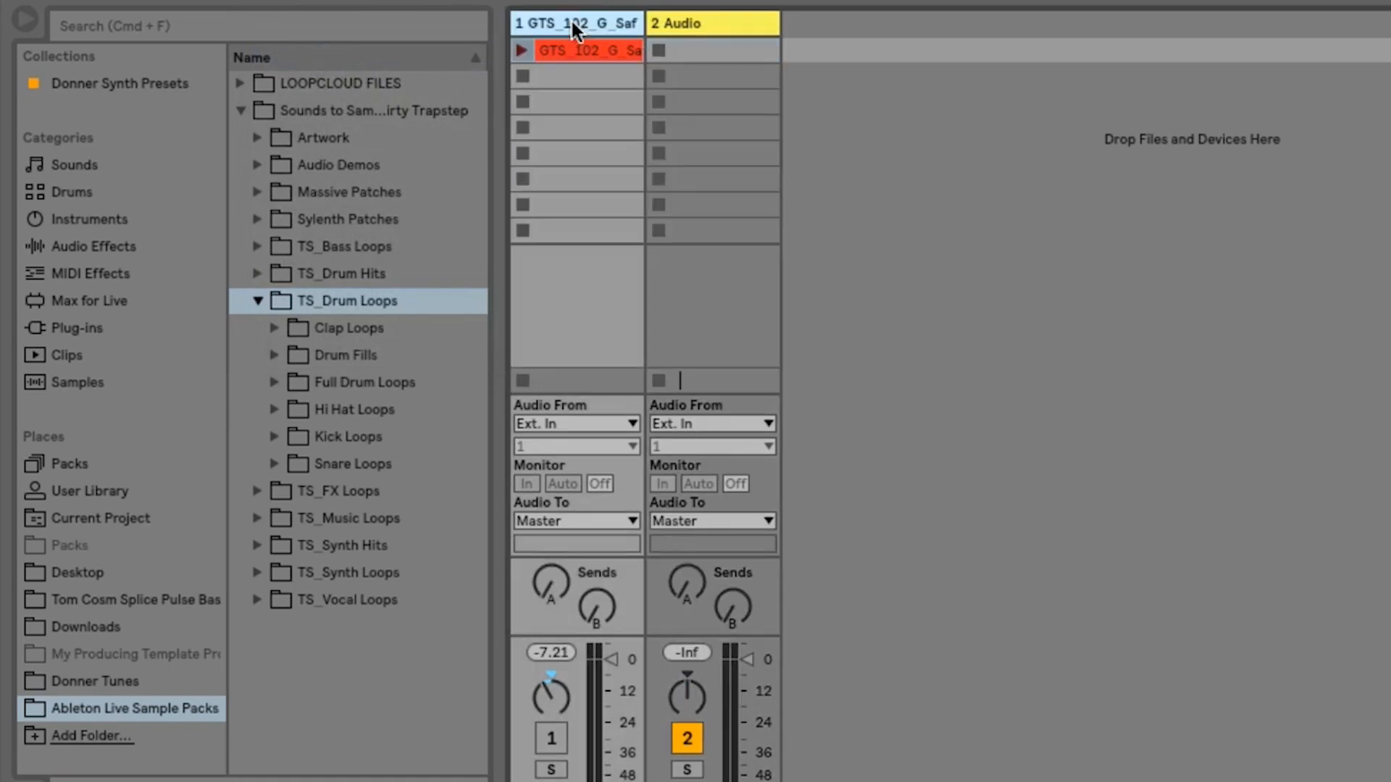
key(Delete)
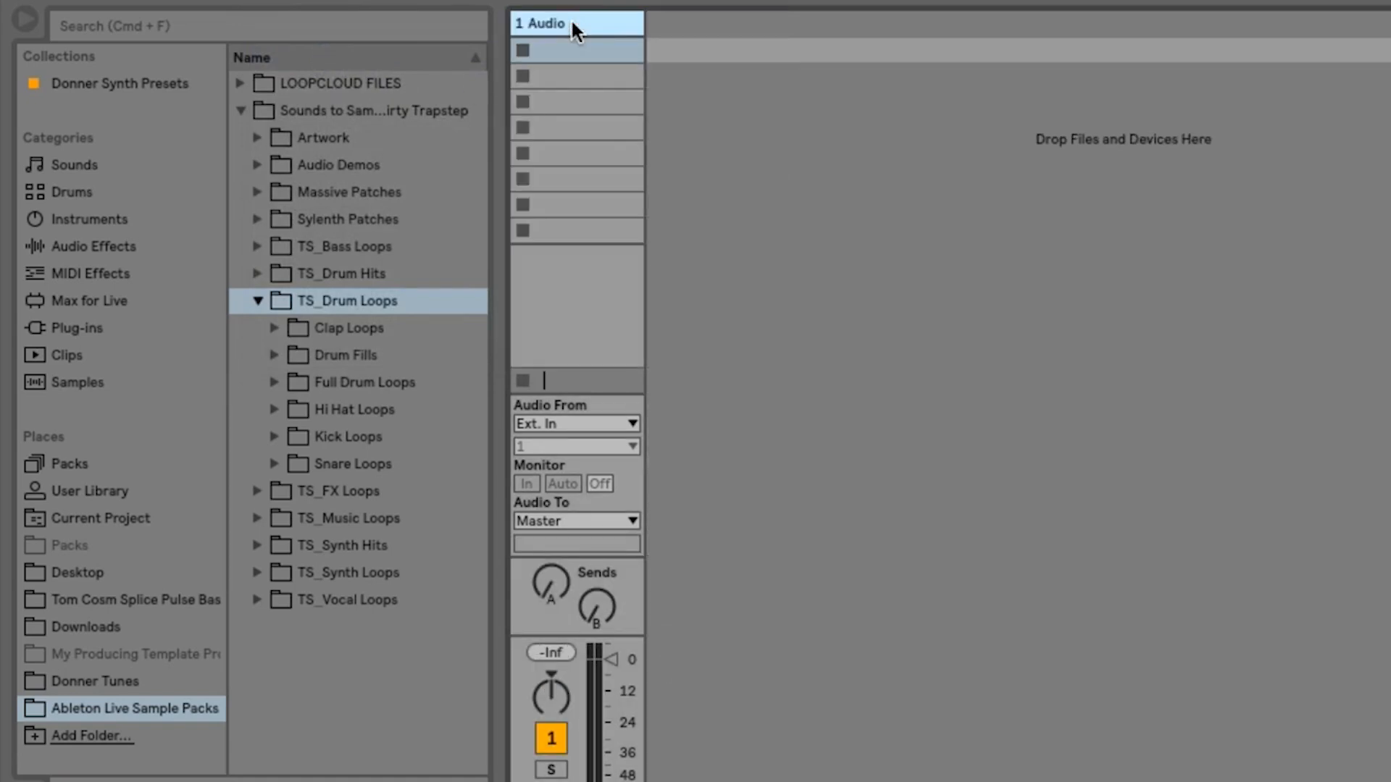
key(super+z)
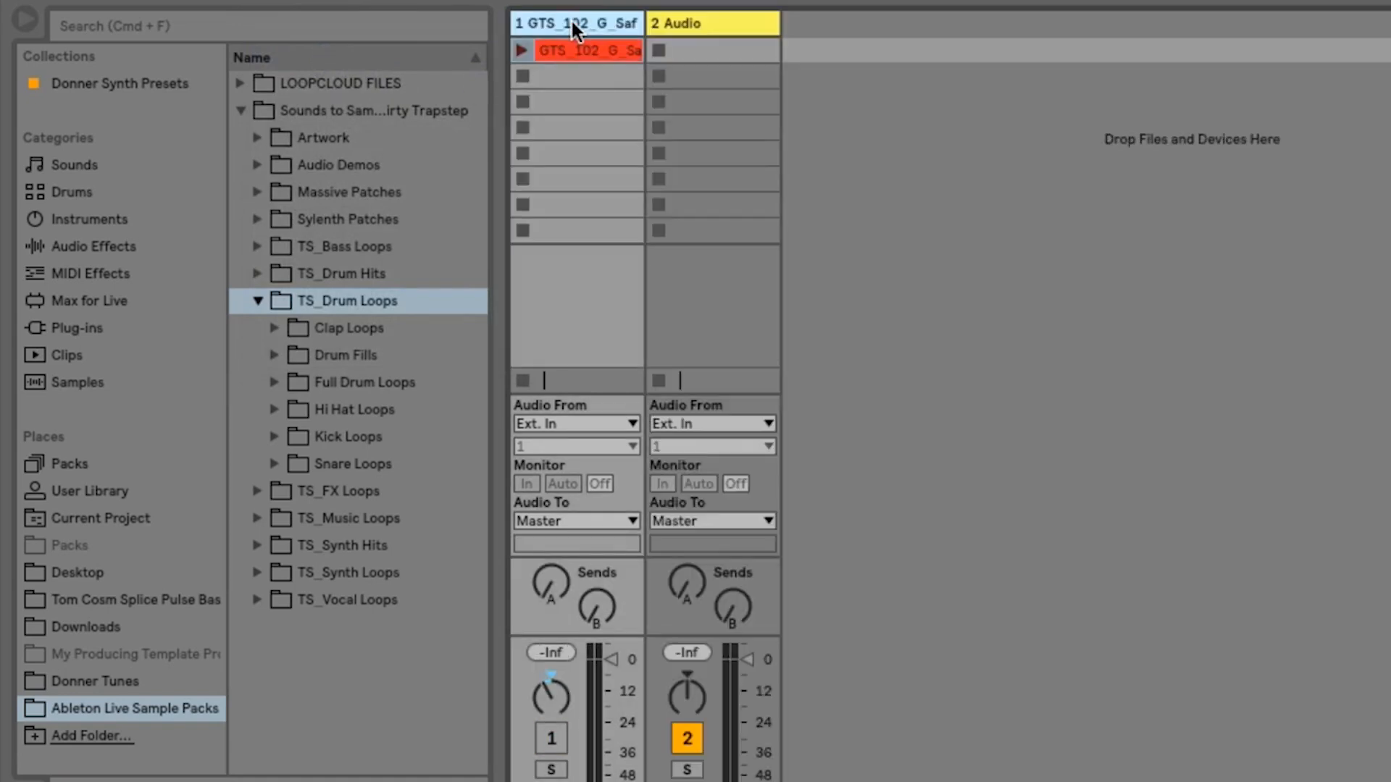
click(704, 24)
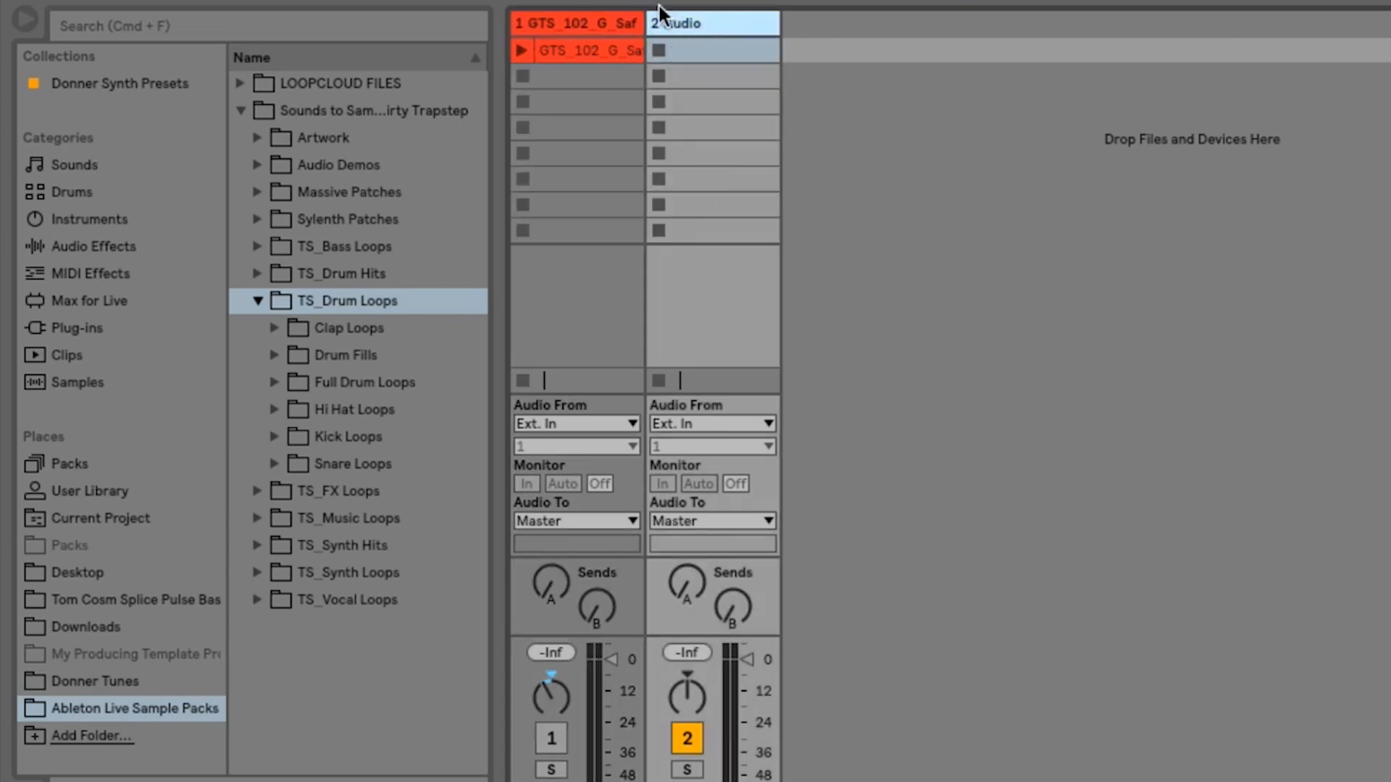
click(599, 18)
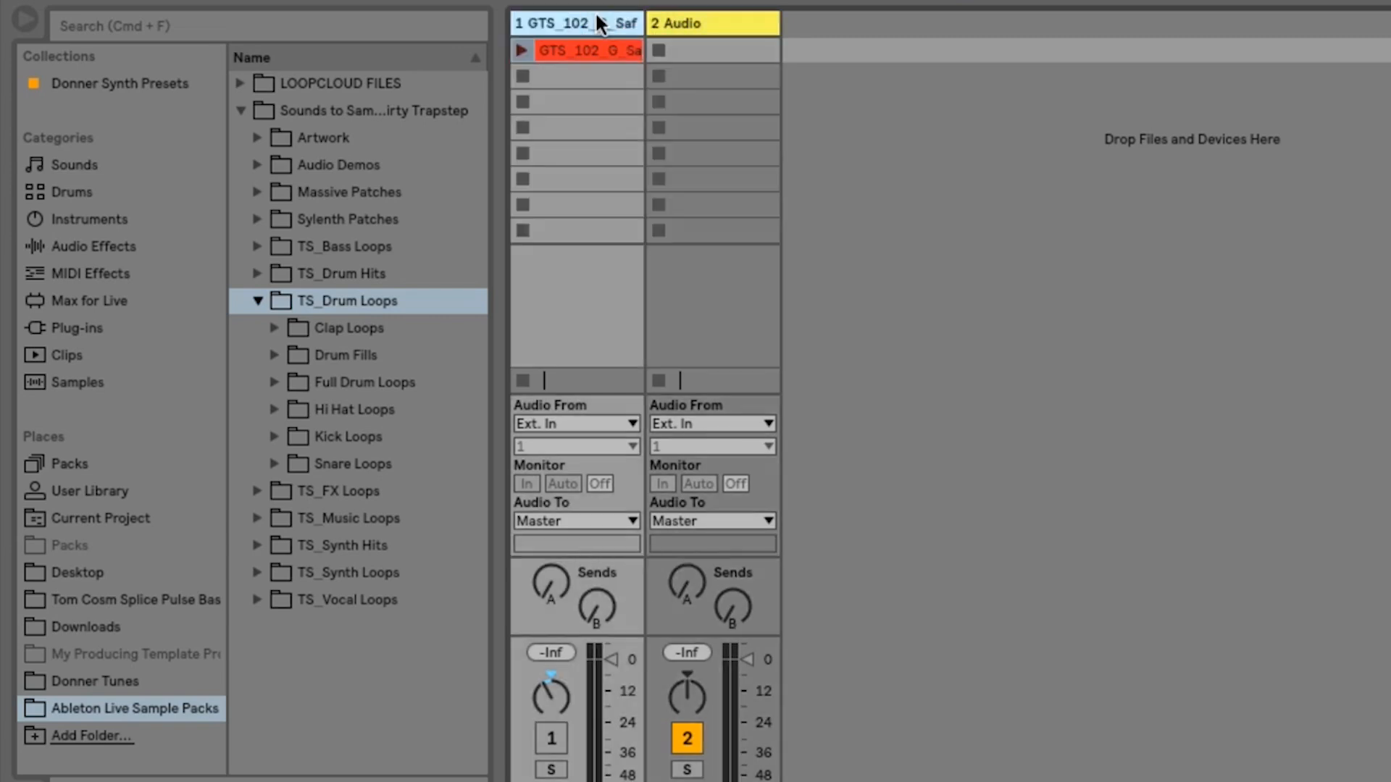
key(Delete)
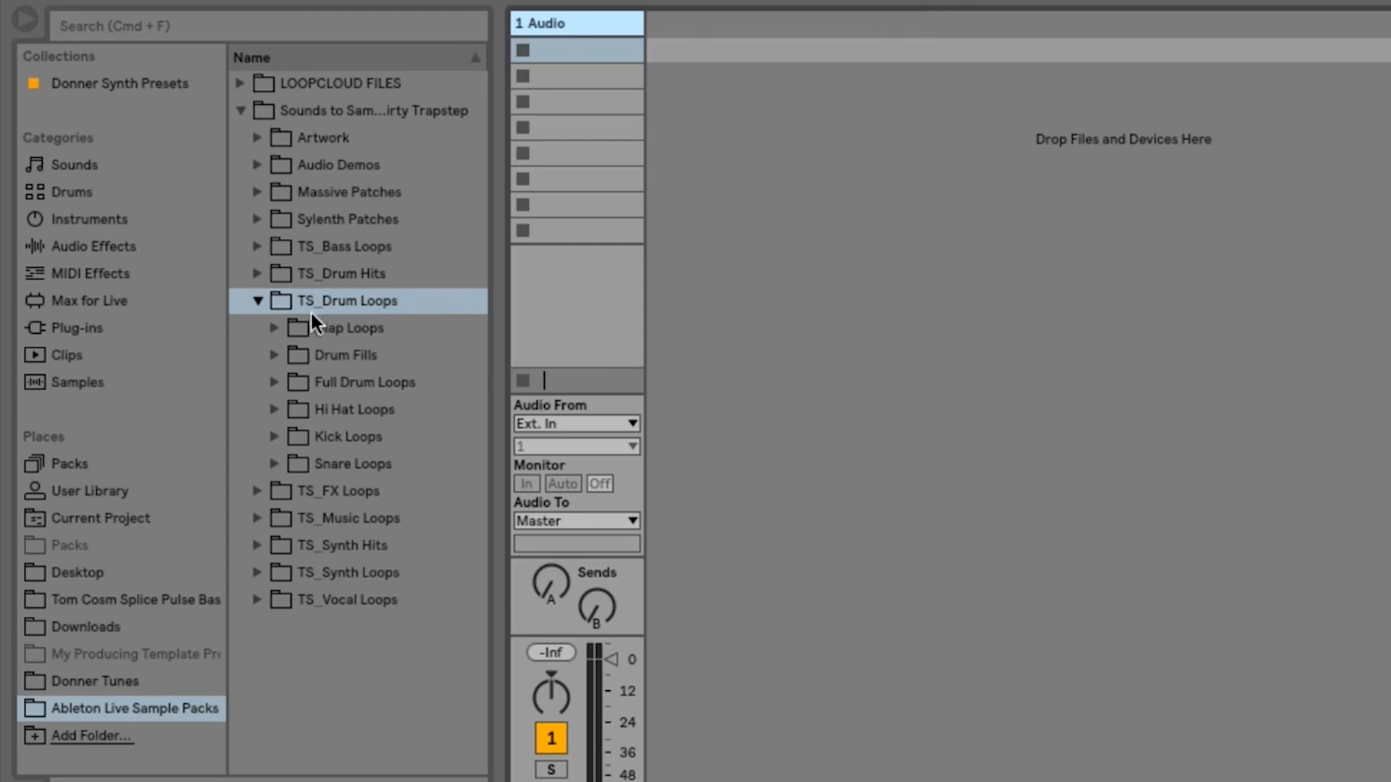
- Preview samples in the Hi Hat Loops folder and add a 140 BPM TS_HiHat loop to scene 1 of the audio track
click(275, 409)
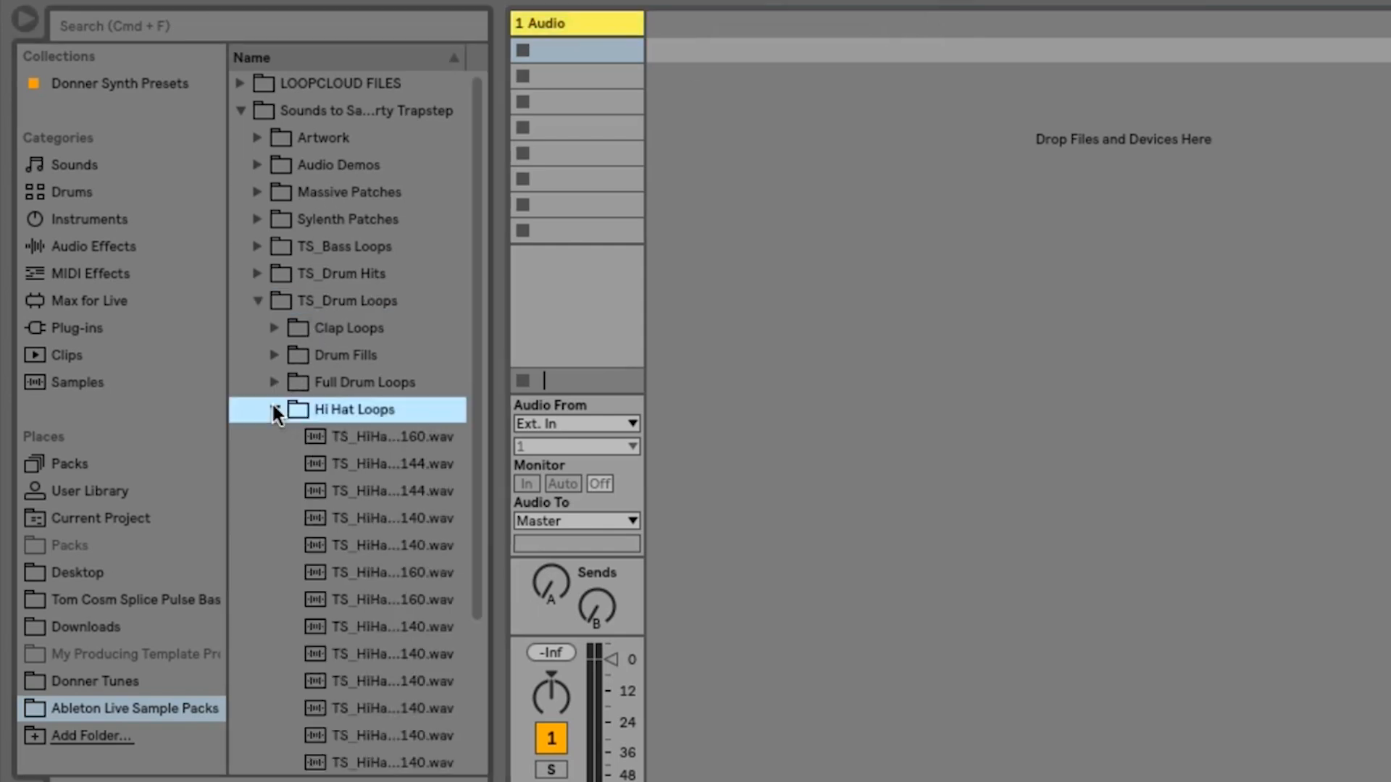
click(340, 435)
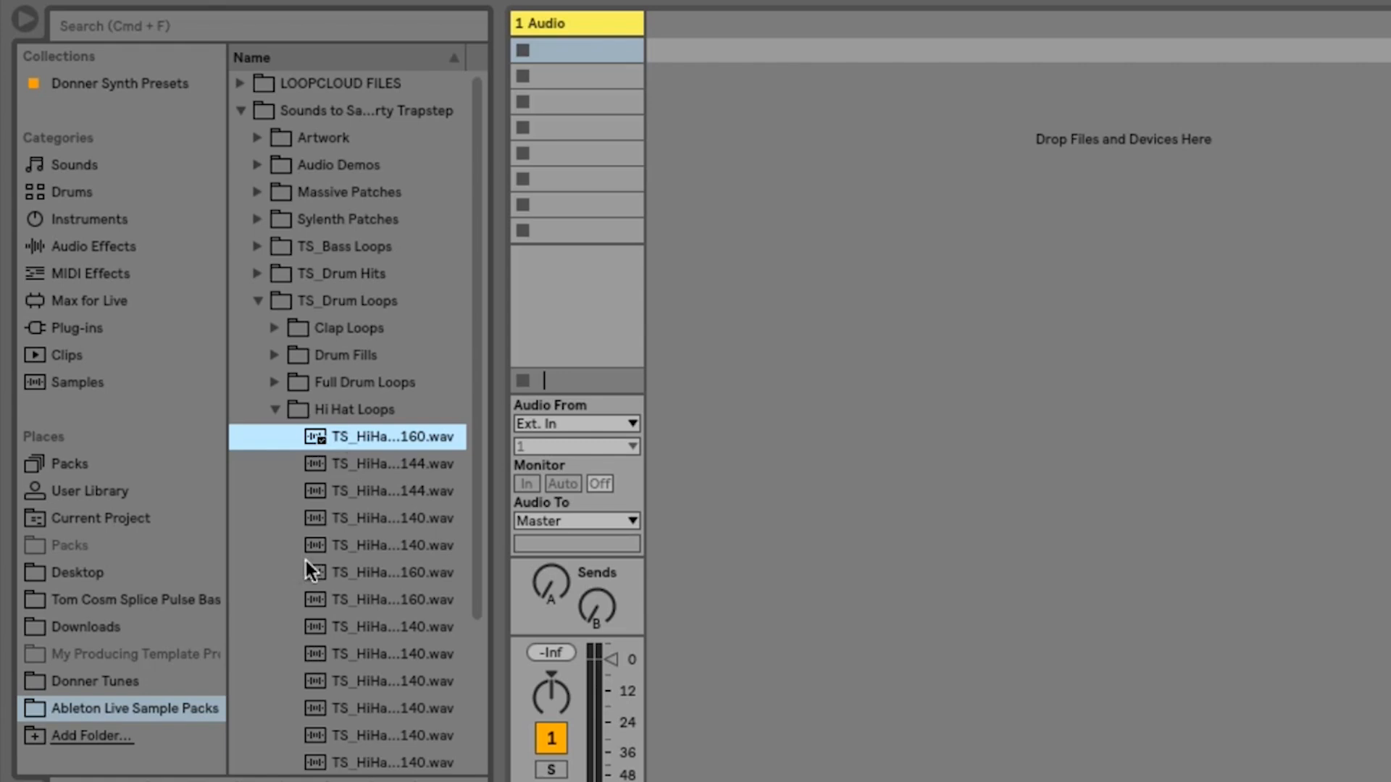
click(340, 517)
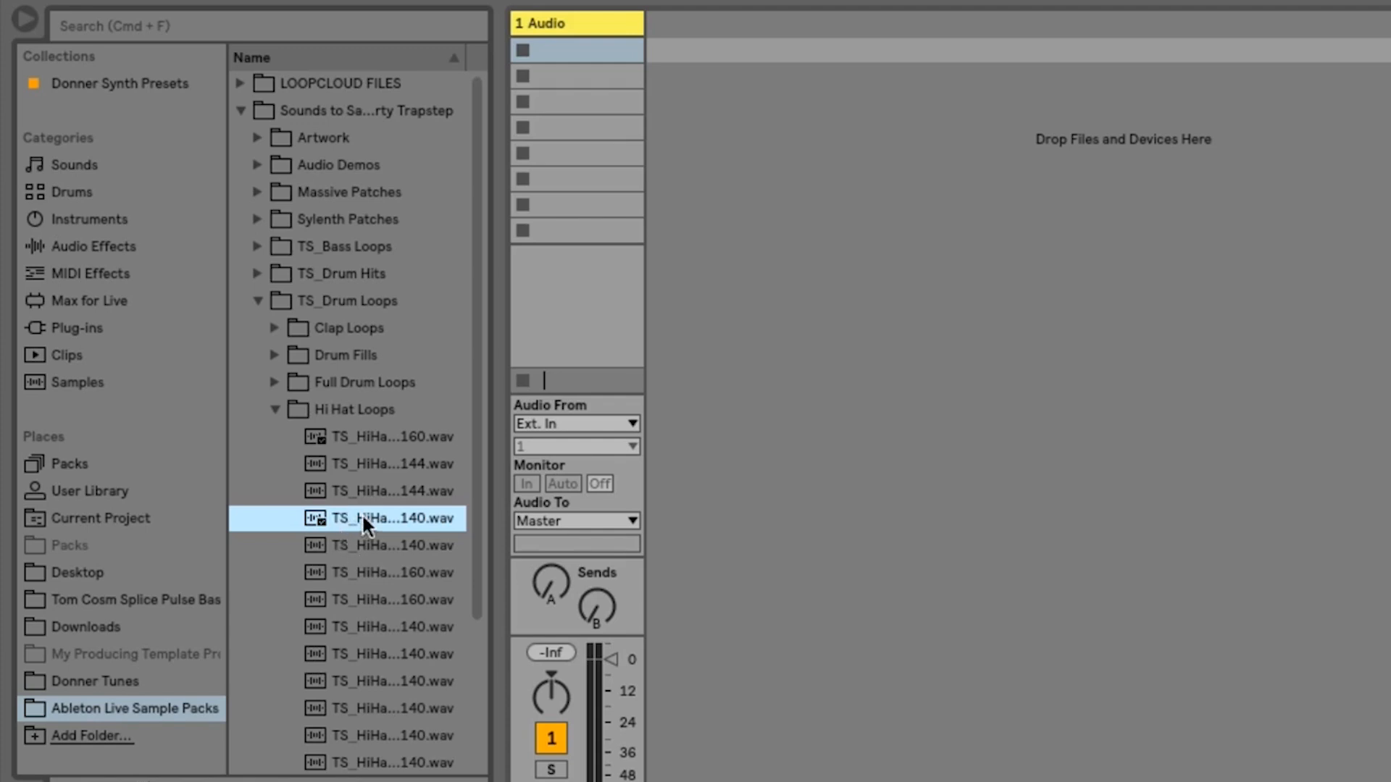
drag(362, 512, 550, 50)
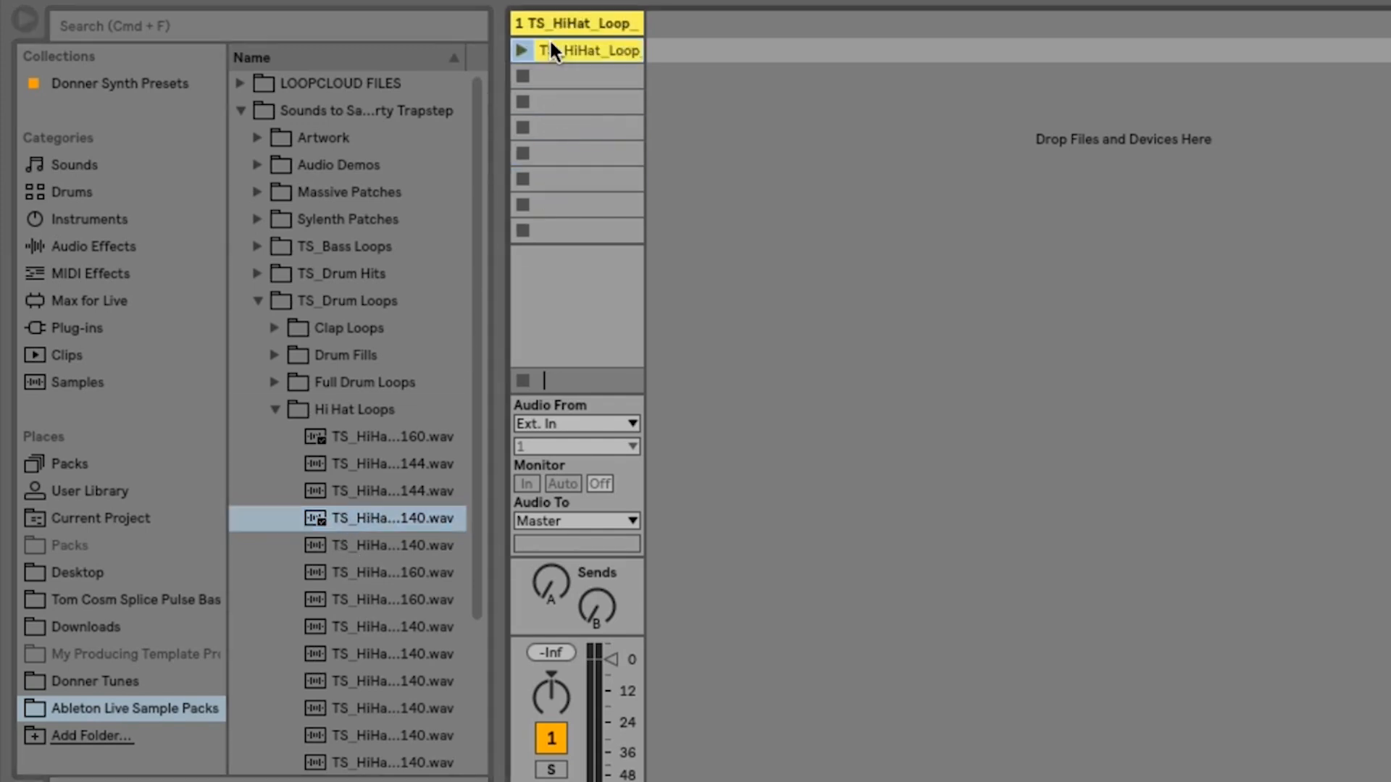
- Audition more 140 BPM hi-hat loops and add two of them to scenes 2 and 3 of the same track
click(353, 648)
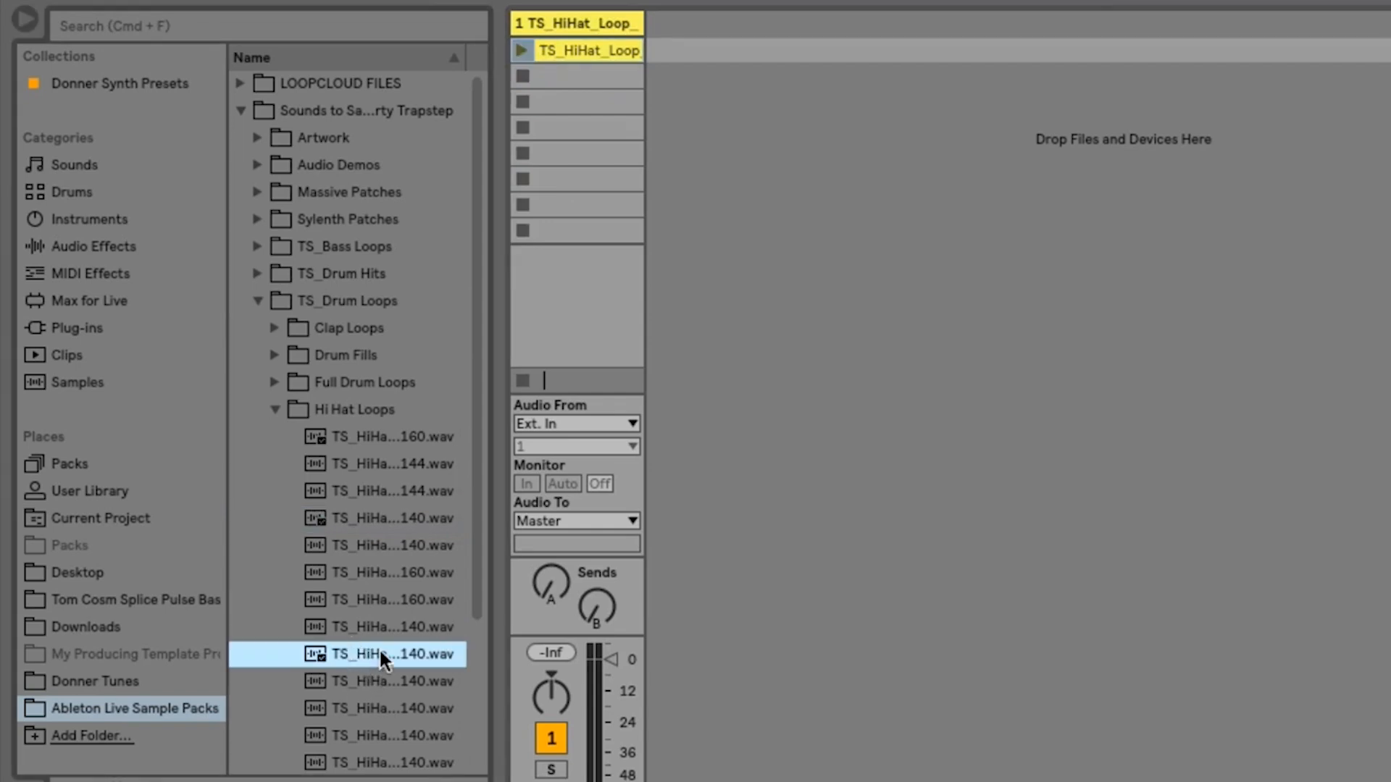
drag(379, 648, 555, 72)
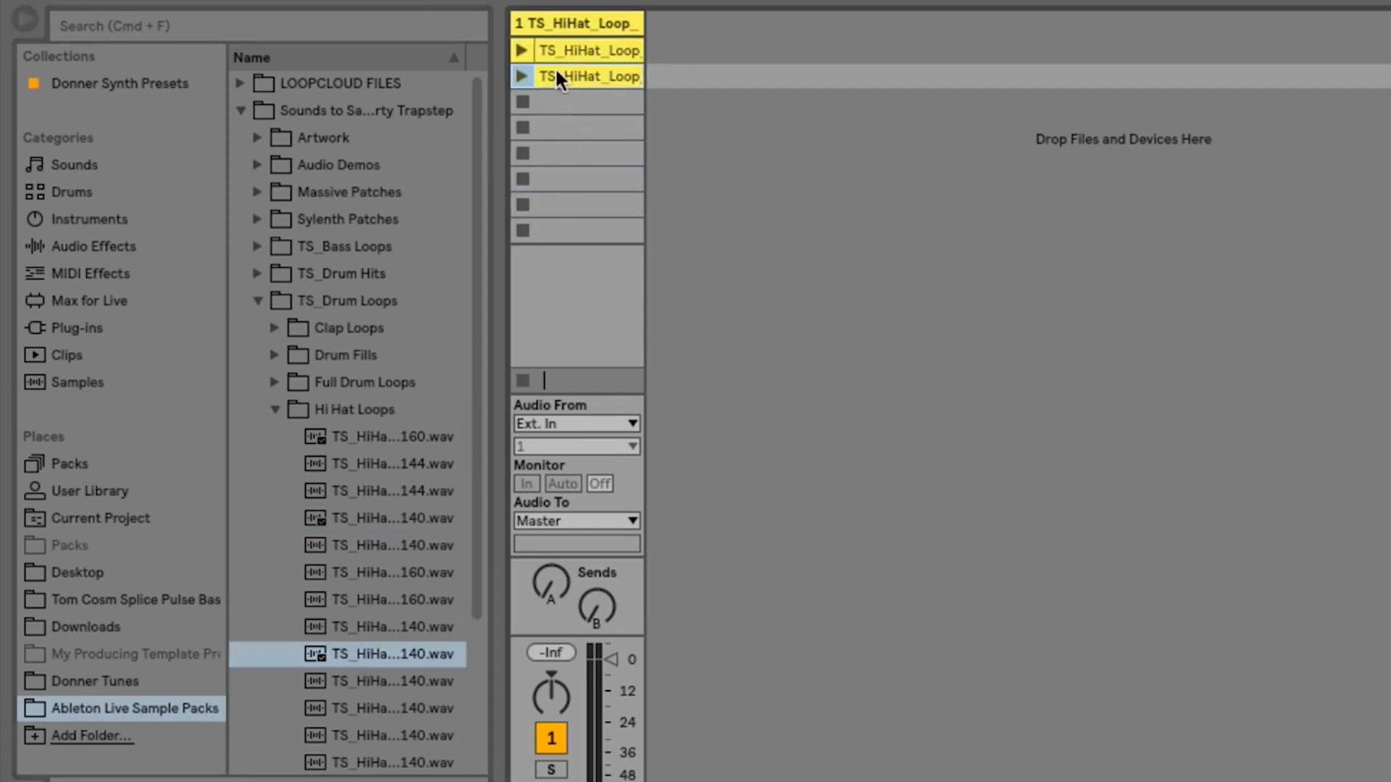
click(394, 732)
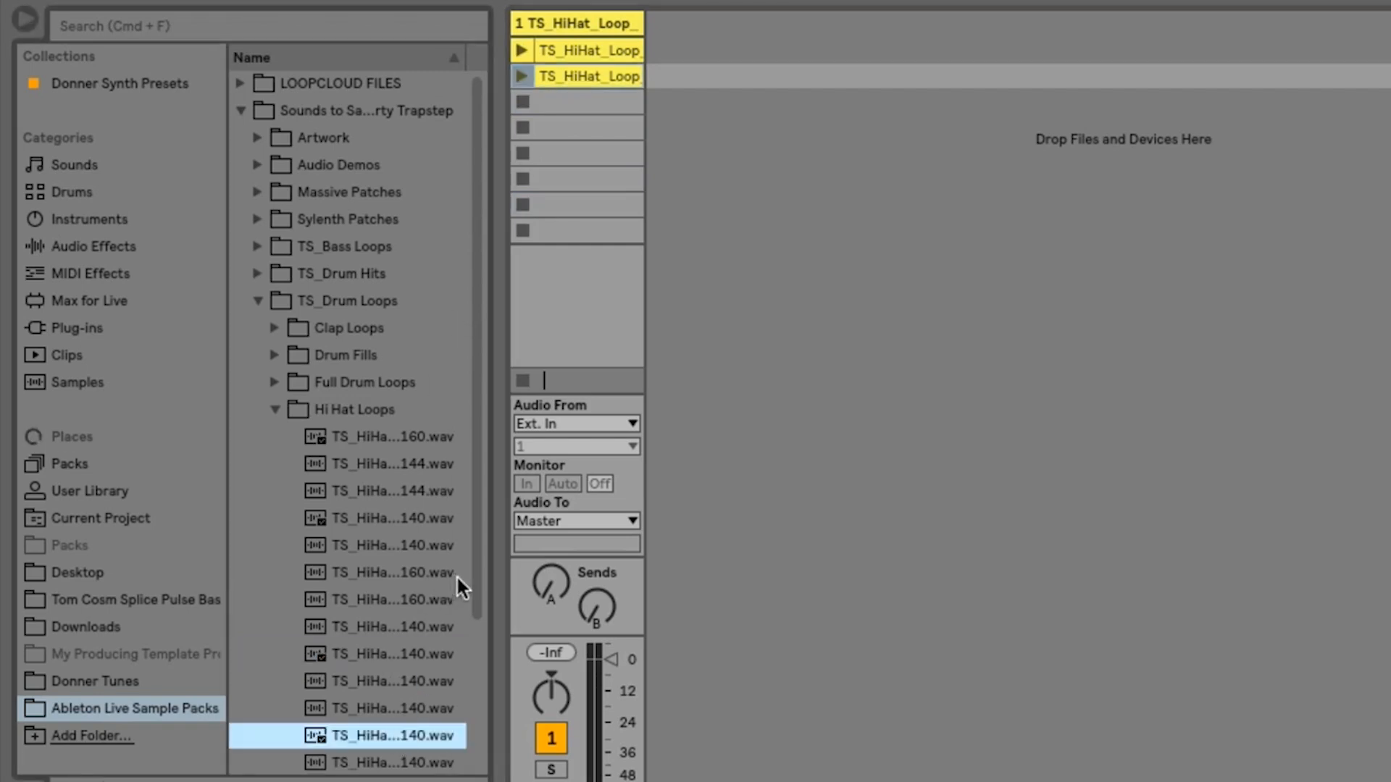
drag(481, 576, 472, 736)
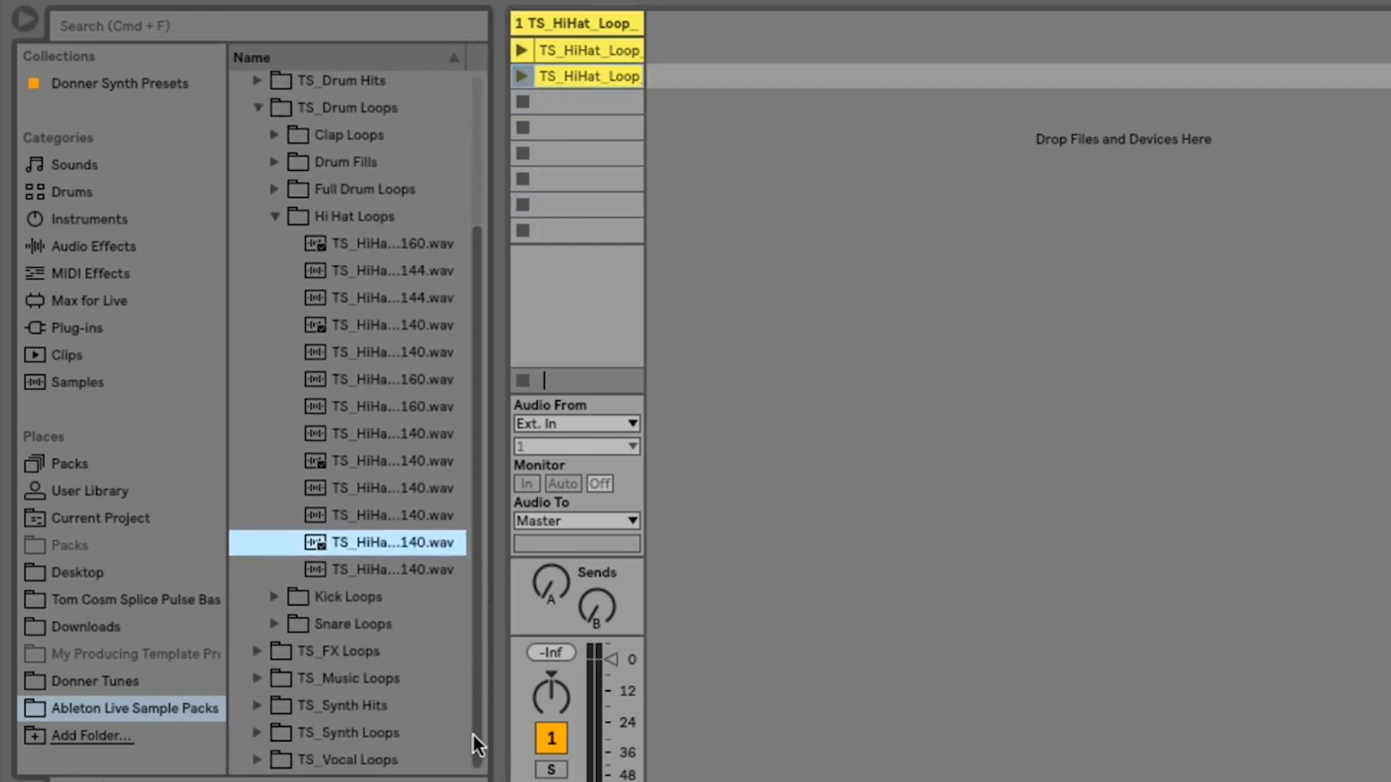
click(386, 569)
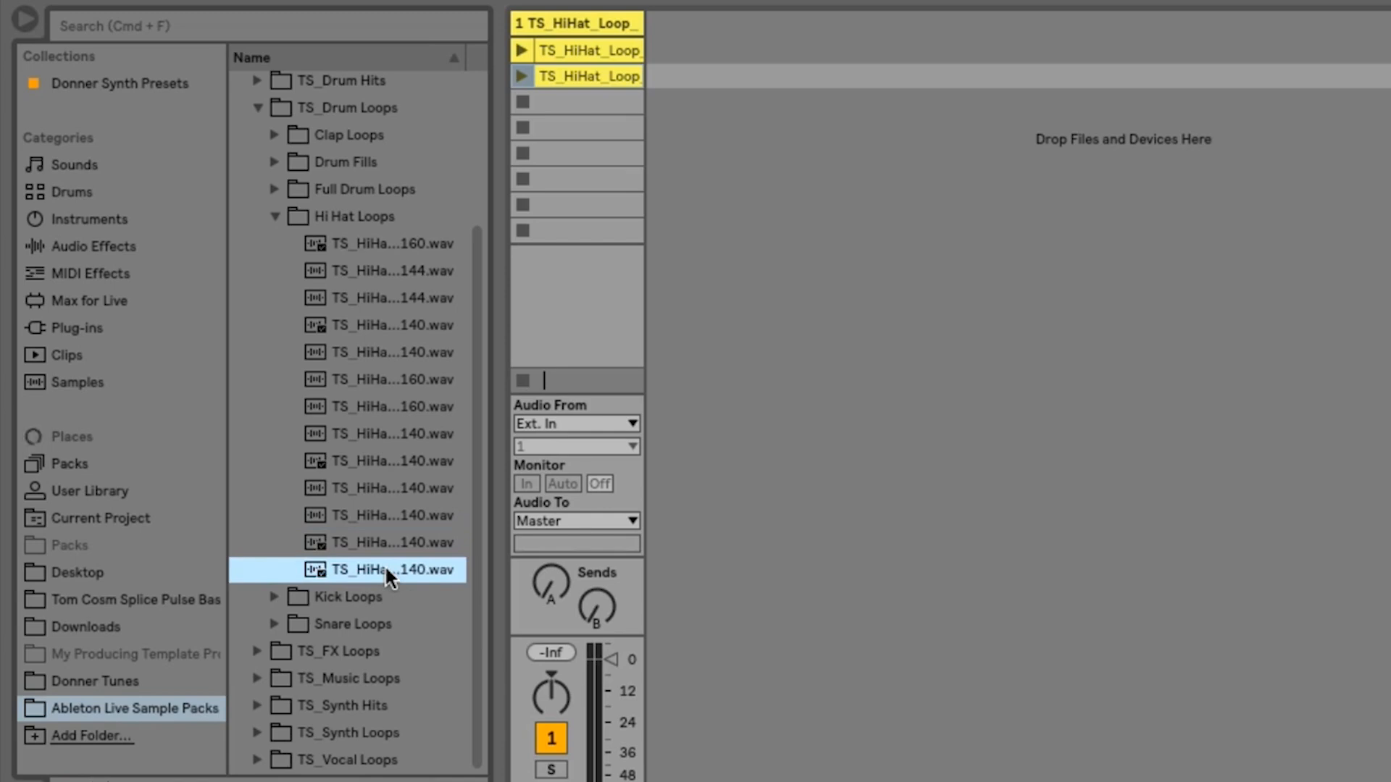
drag(386, 569, 556, 100)
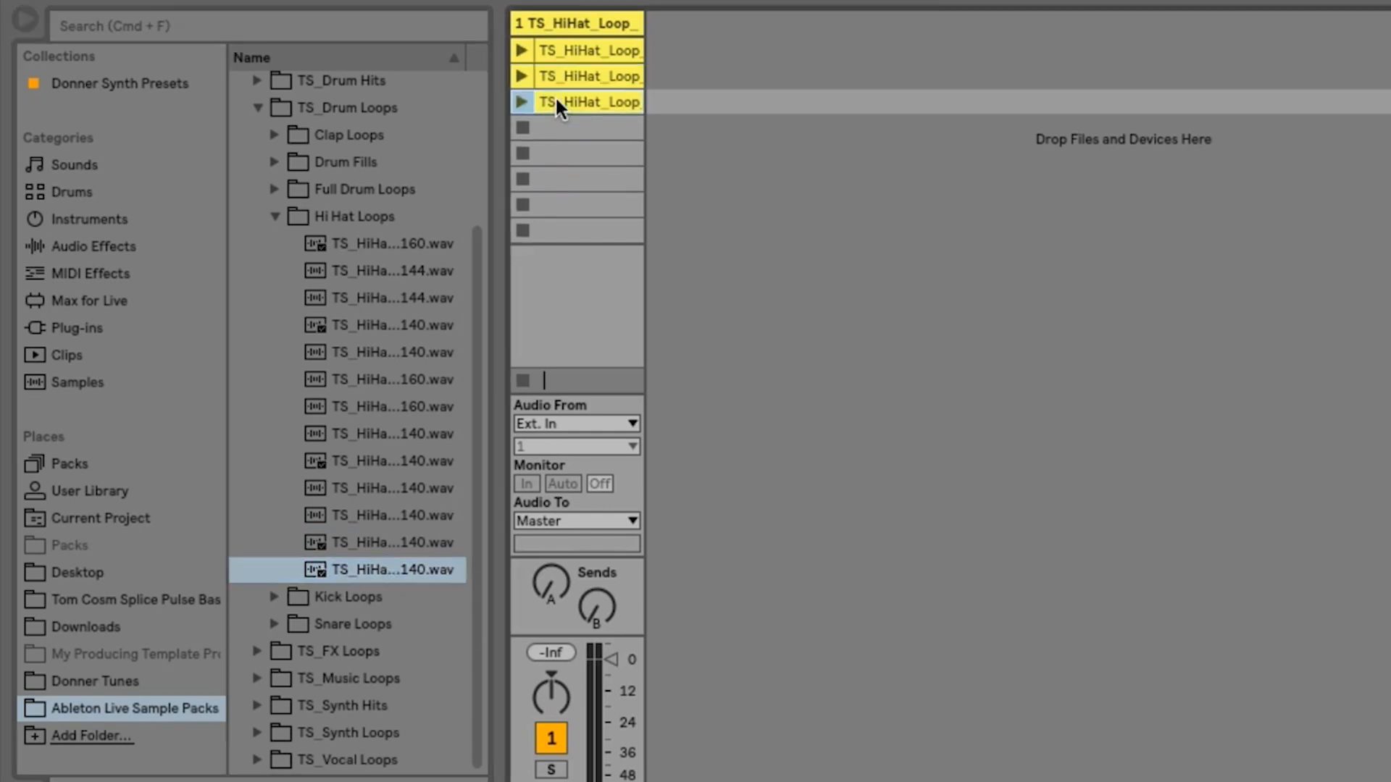
- Move the hi-hat clips from scenes 2 and 3 to scene 1 on two new separate audio tracks
drag(581, 77, 665, 47)
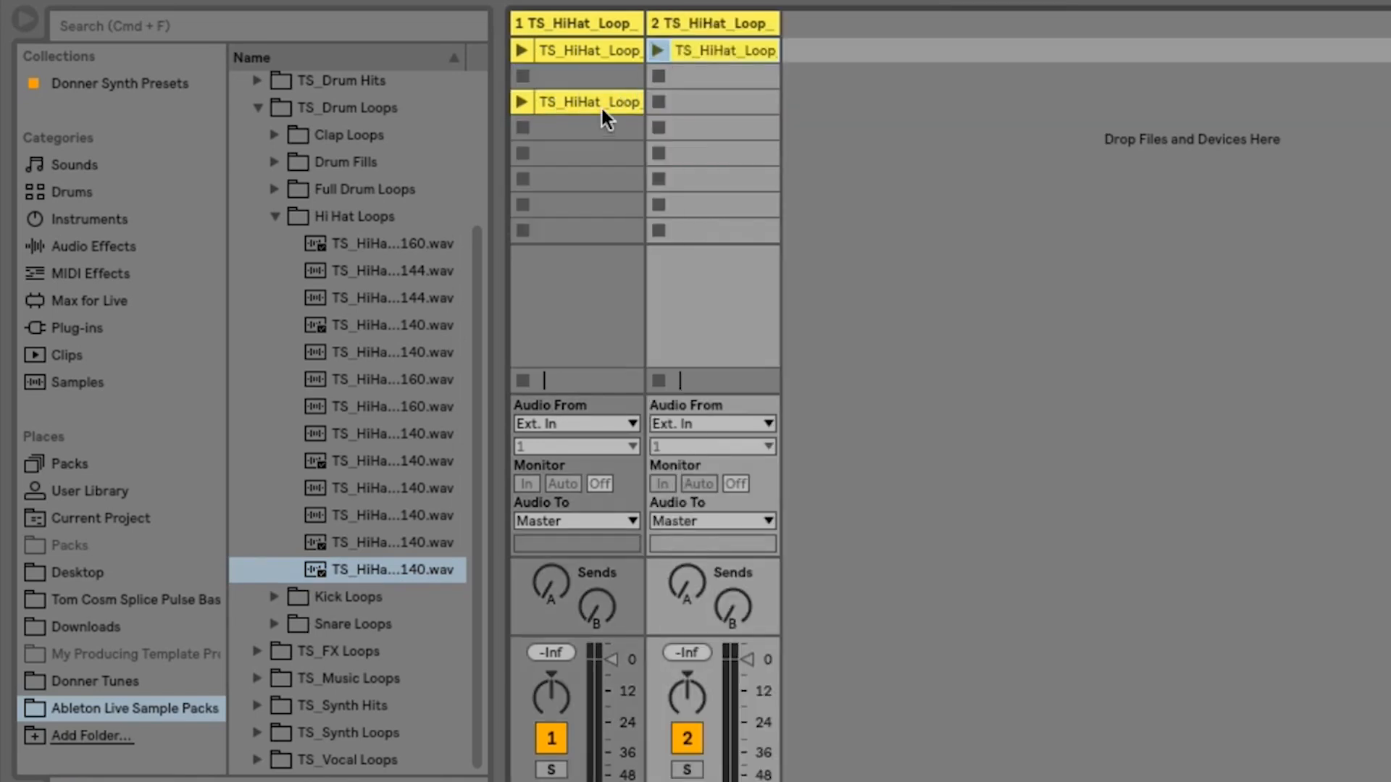
drag(601, 106, 800, 41)
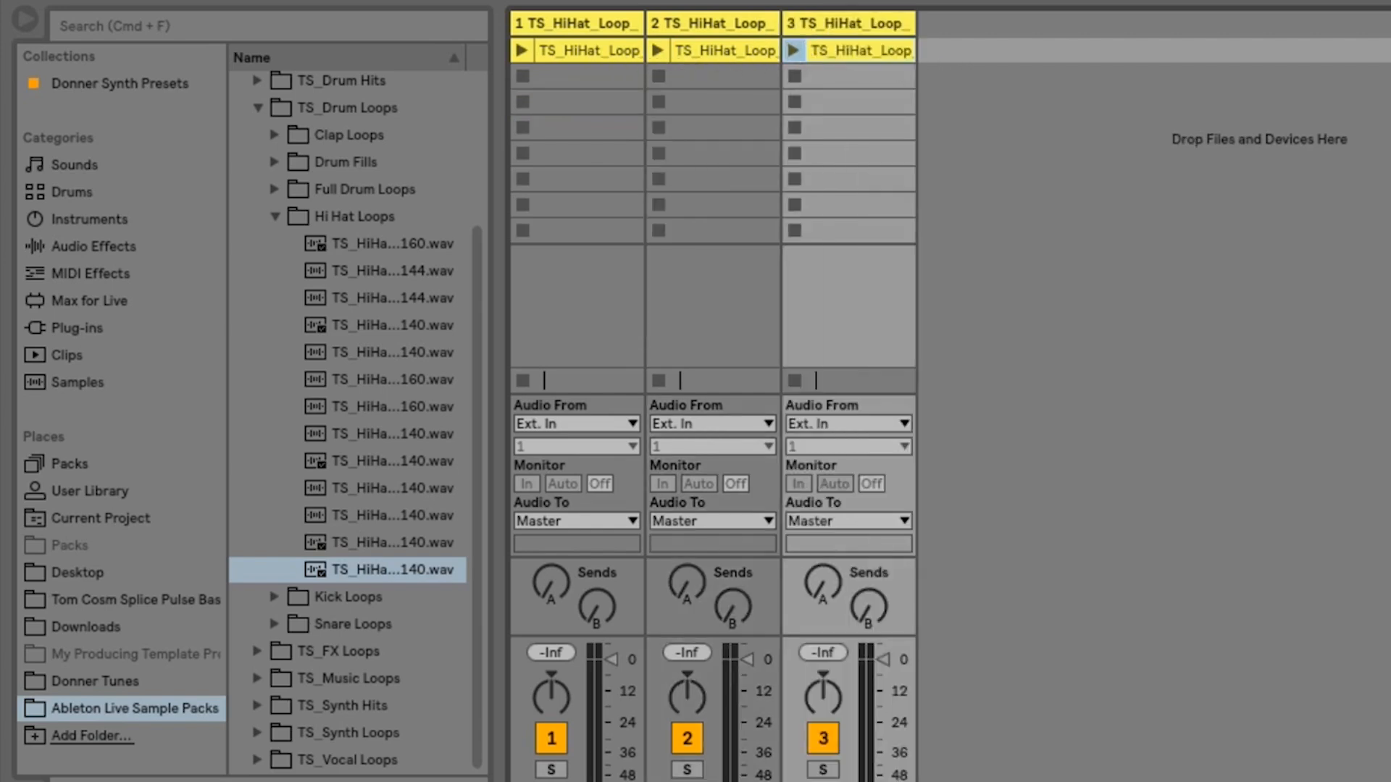
- Play the three hi-hat clips together and undo moving two of them onto separate tracks
key(space)
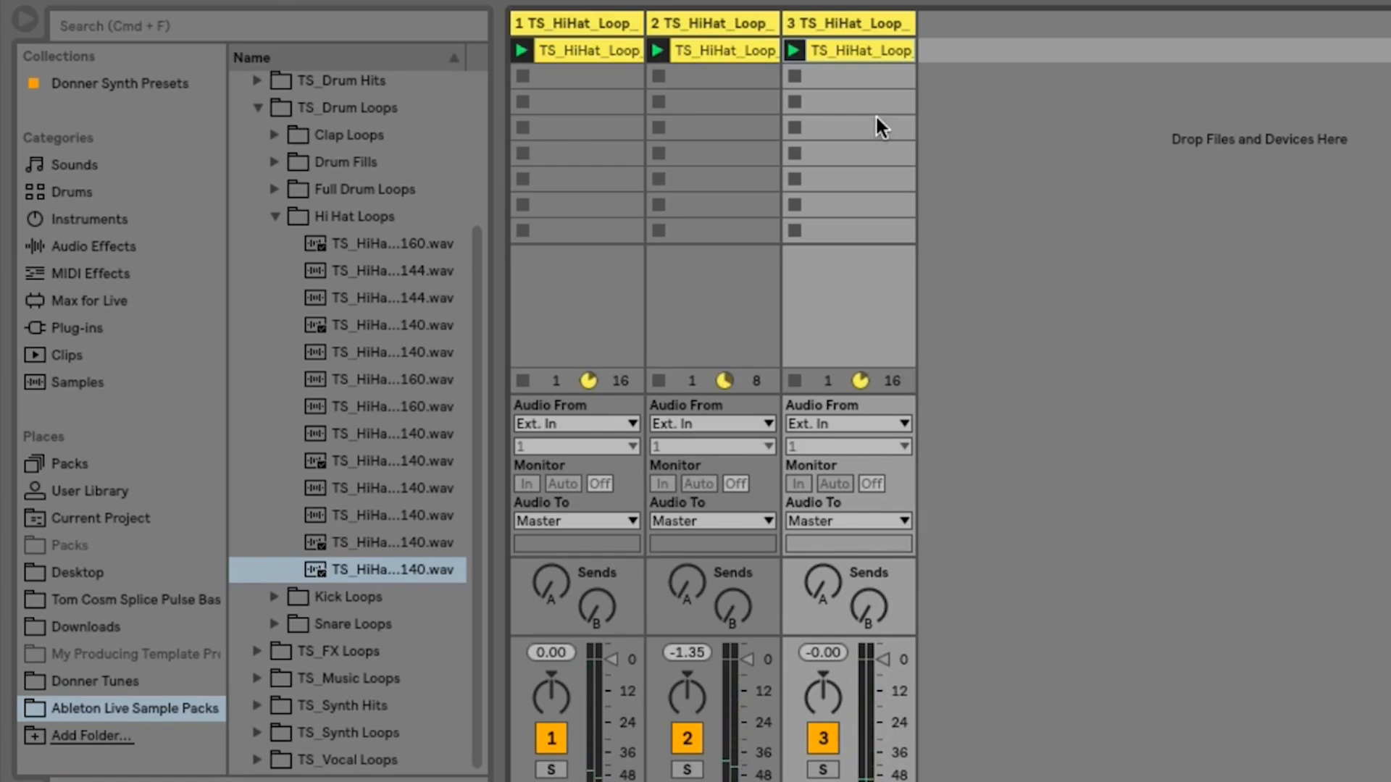
key(super+z)
key(super+z)
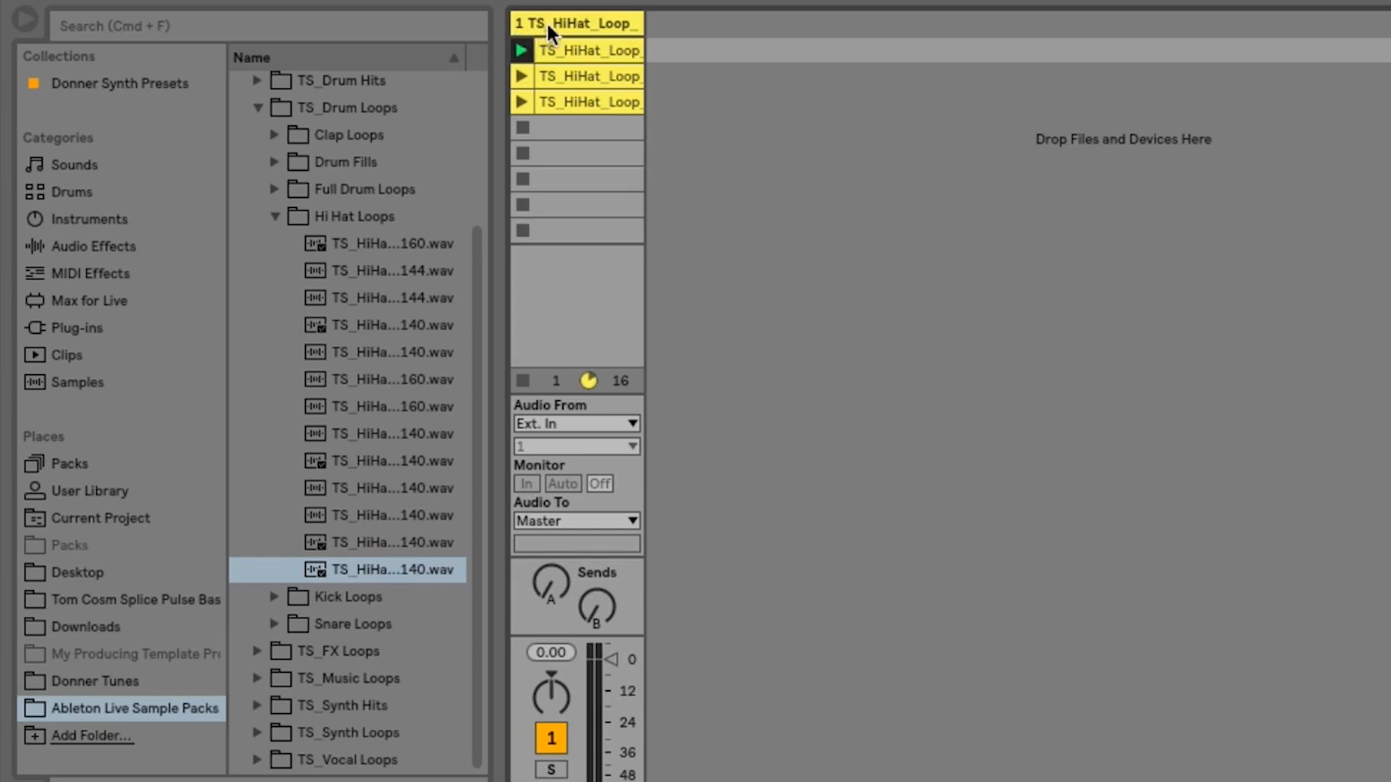
- Rename the hi-hat track as Hats and make its column narrower
click(593, 22)
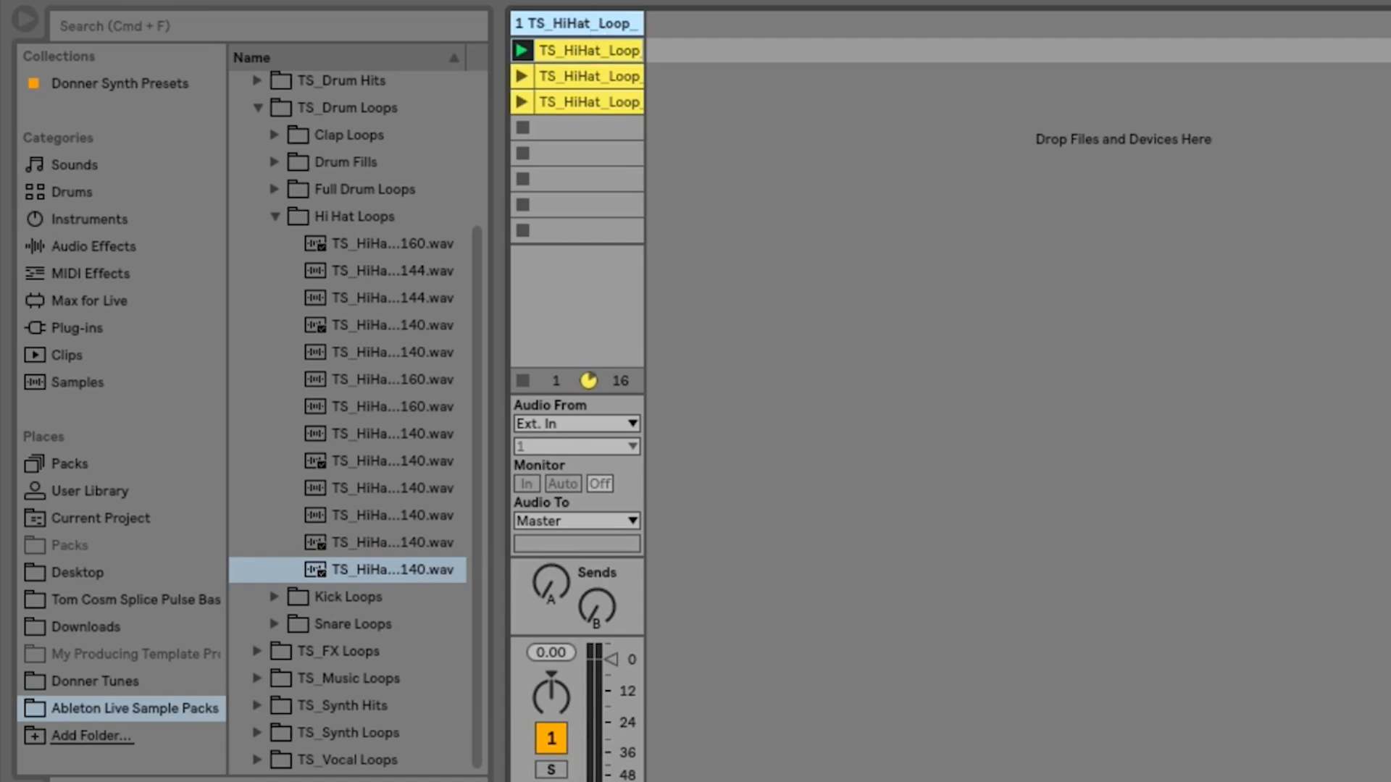
click(217, 1)
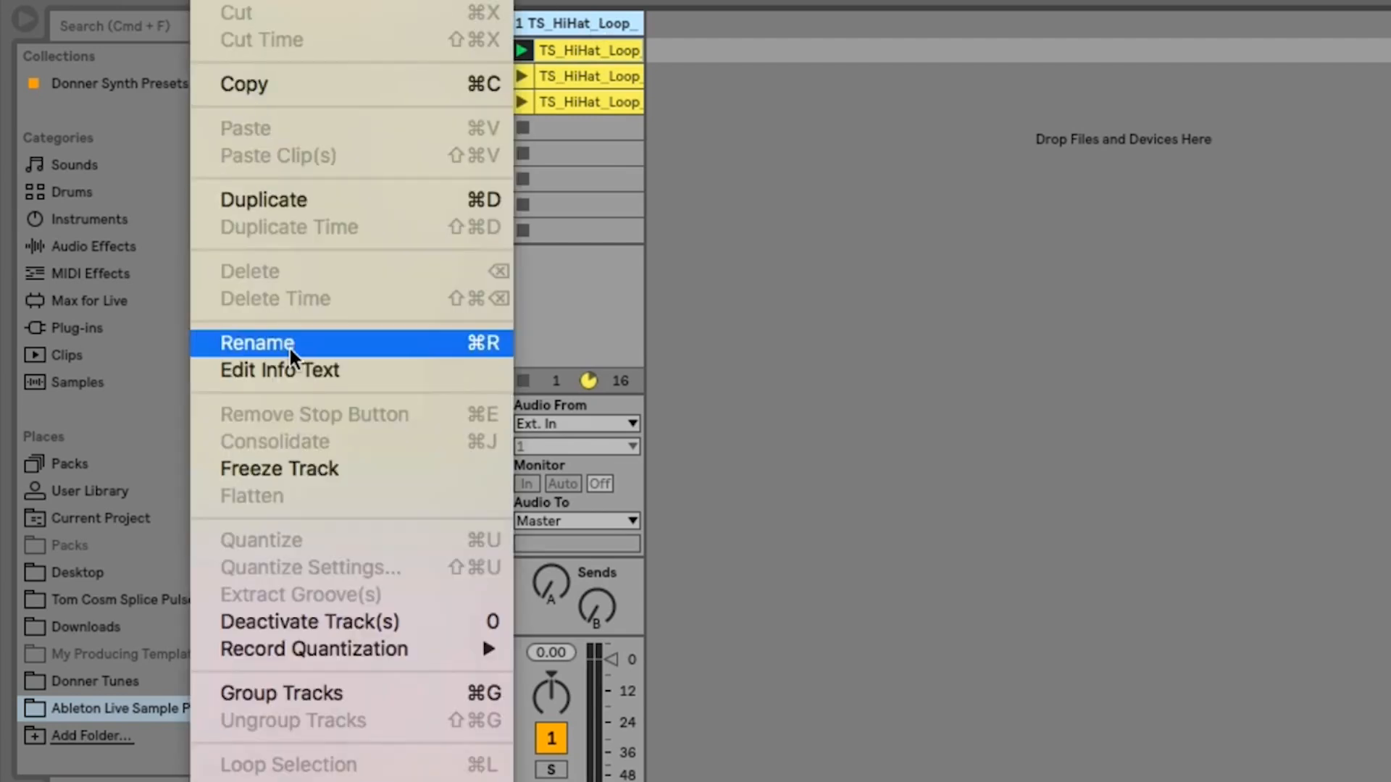
click(828, 250)
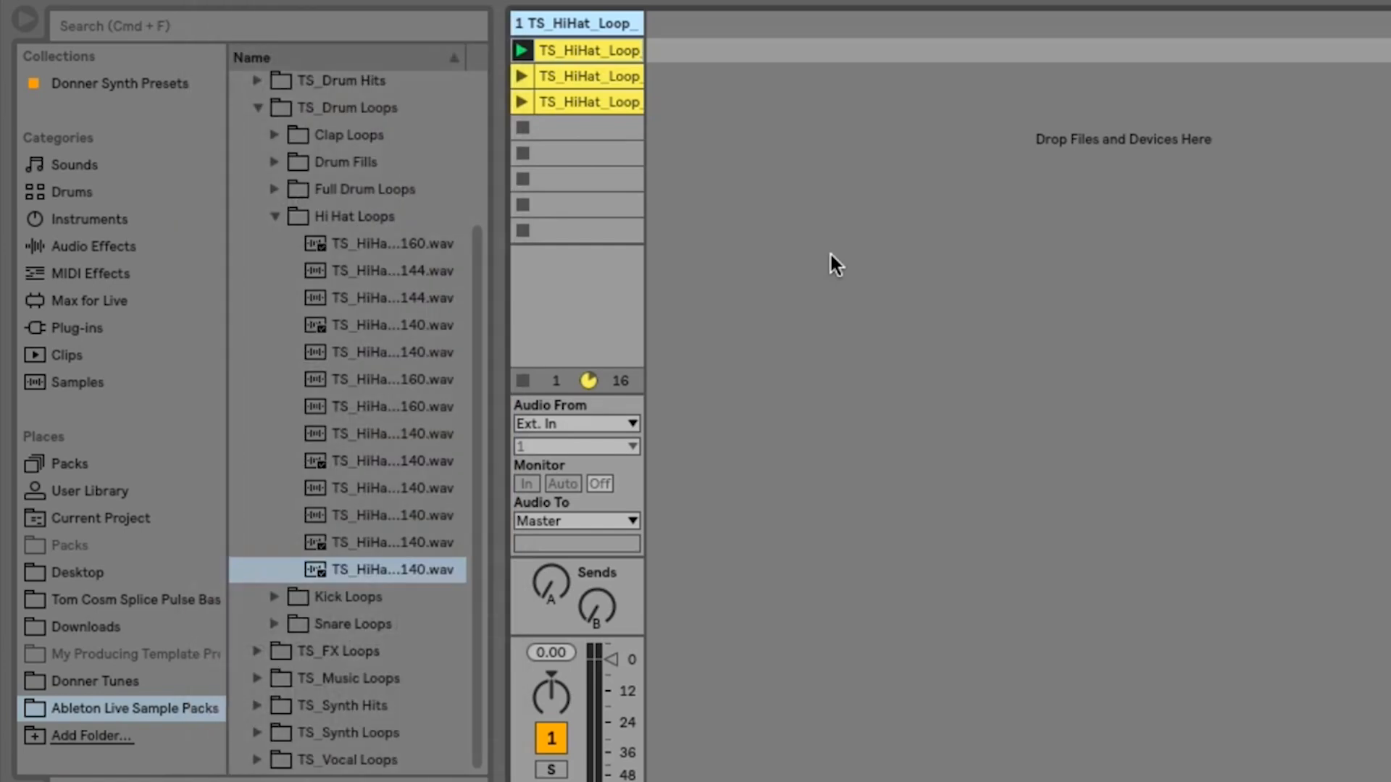
key(super+r)
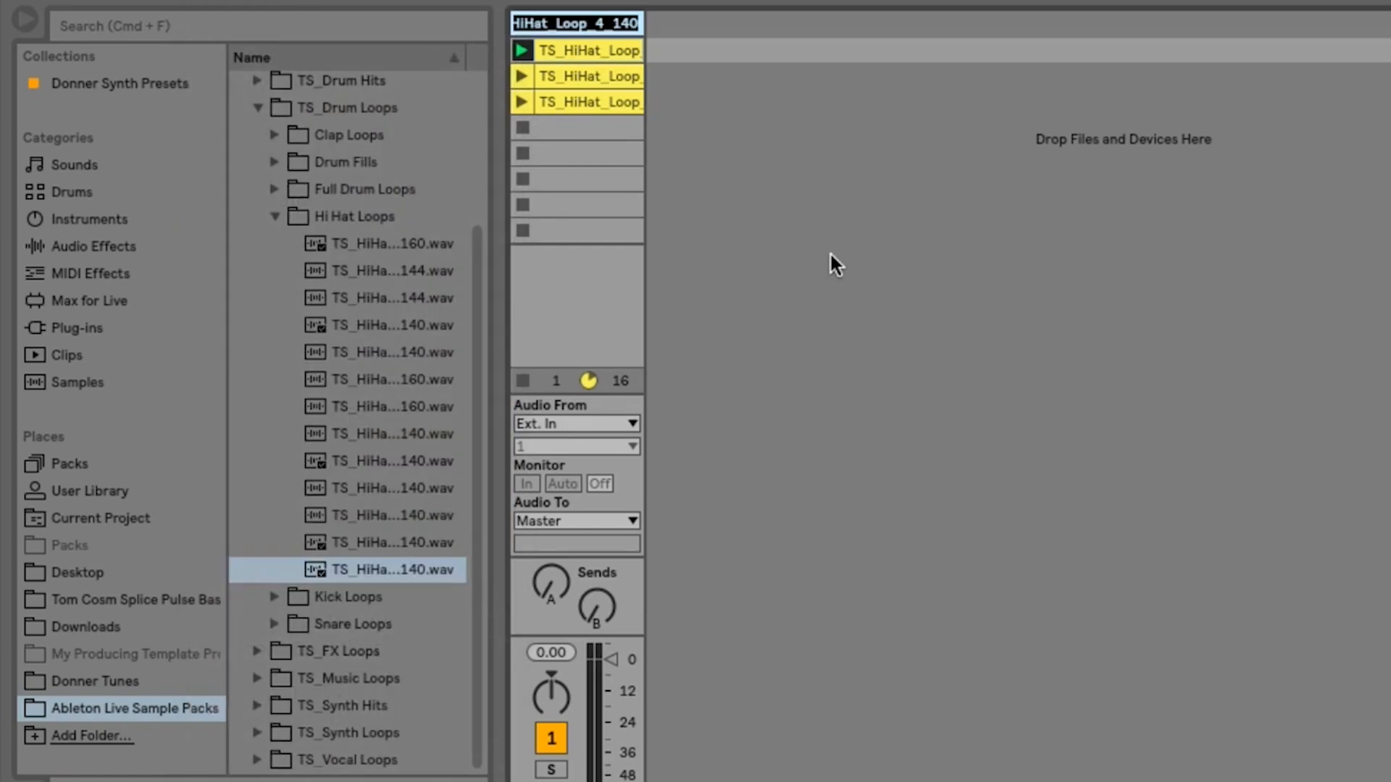
text(Hats)
key(Return)
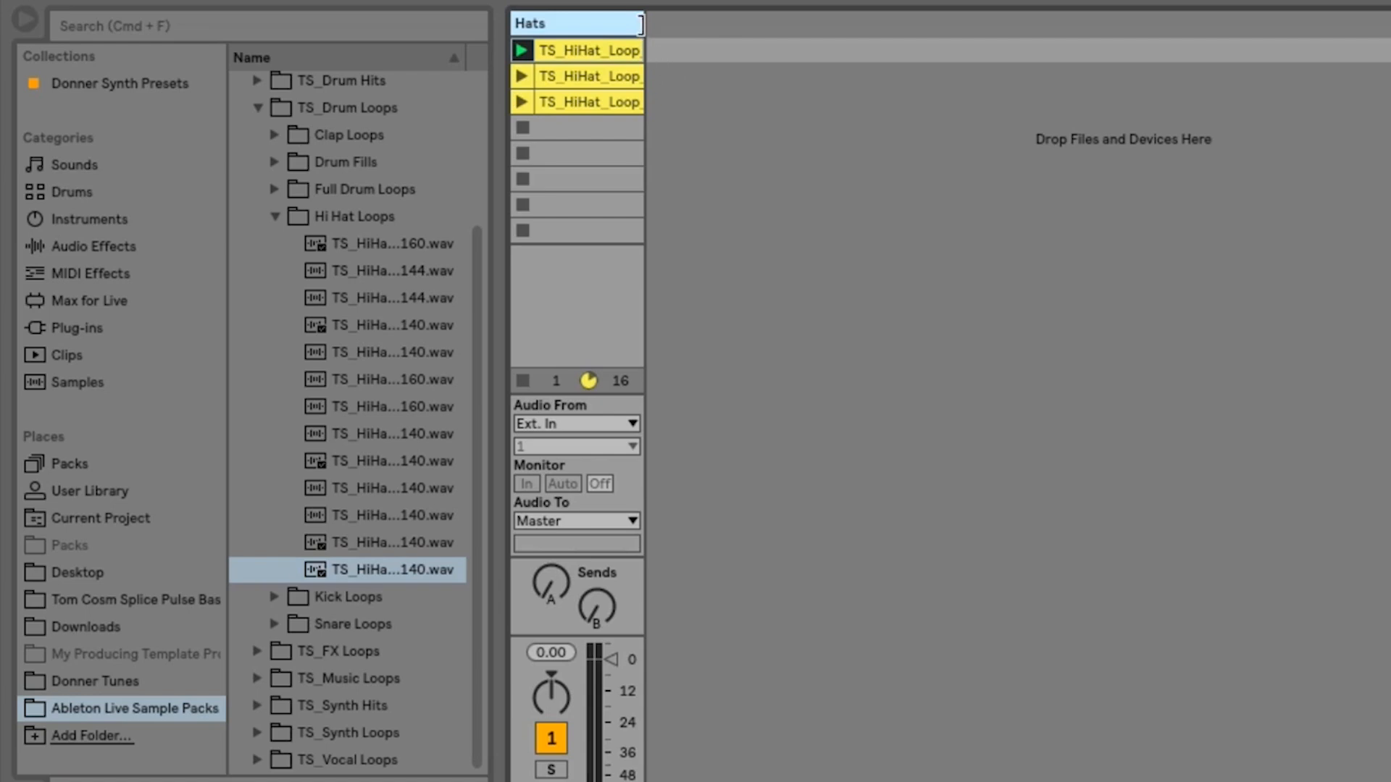
drag(642, 24, 564, 27)
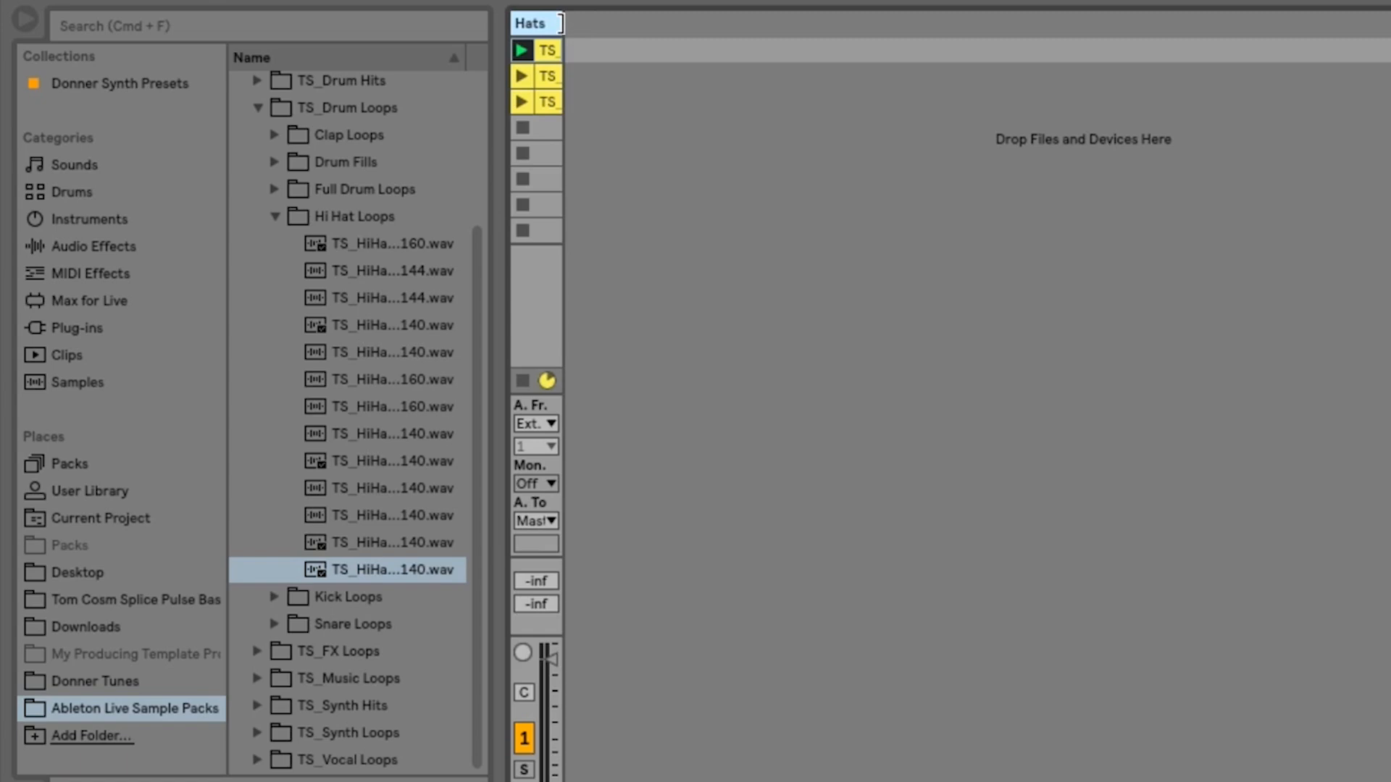
drag(560, 23, 610, 34)
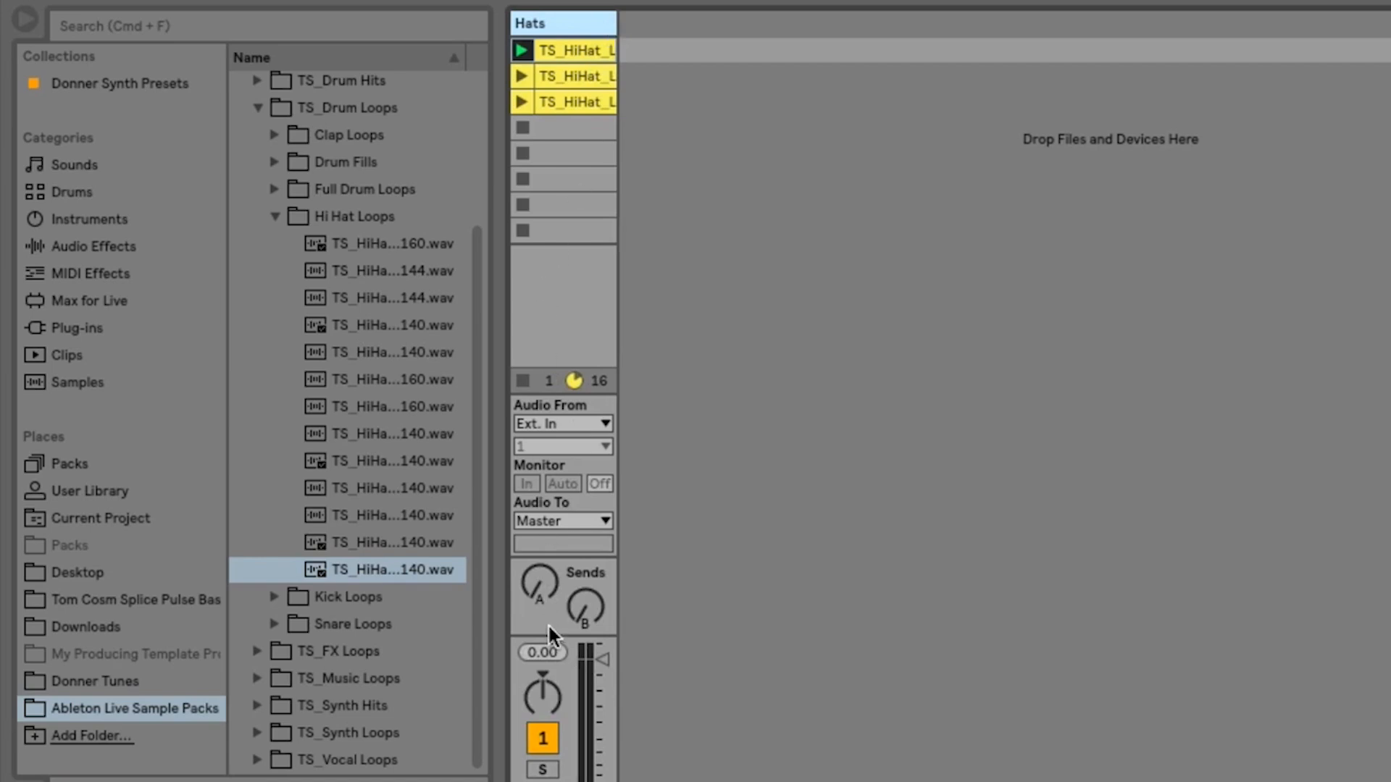
- Mute the Hats track and show the Kick Loops folder contents in place of Hi Hat Loops, with the browser widened for longer file names
click(275, 217)
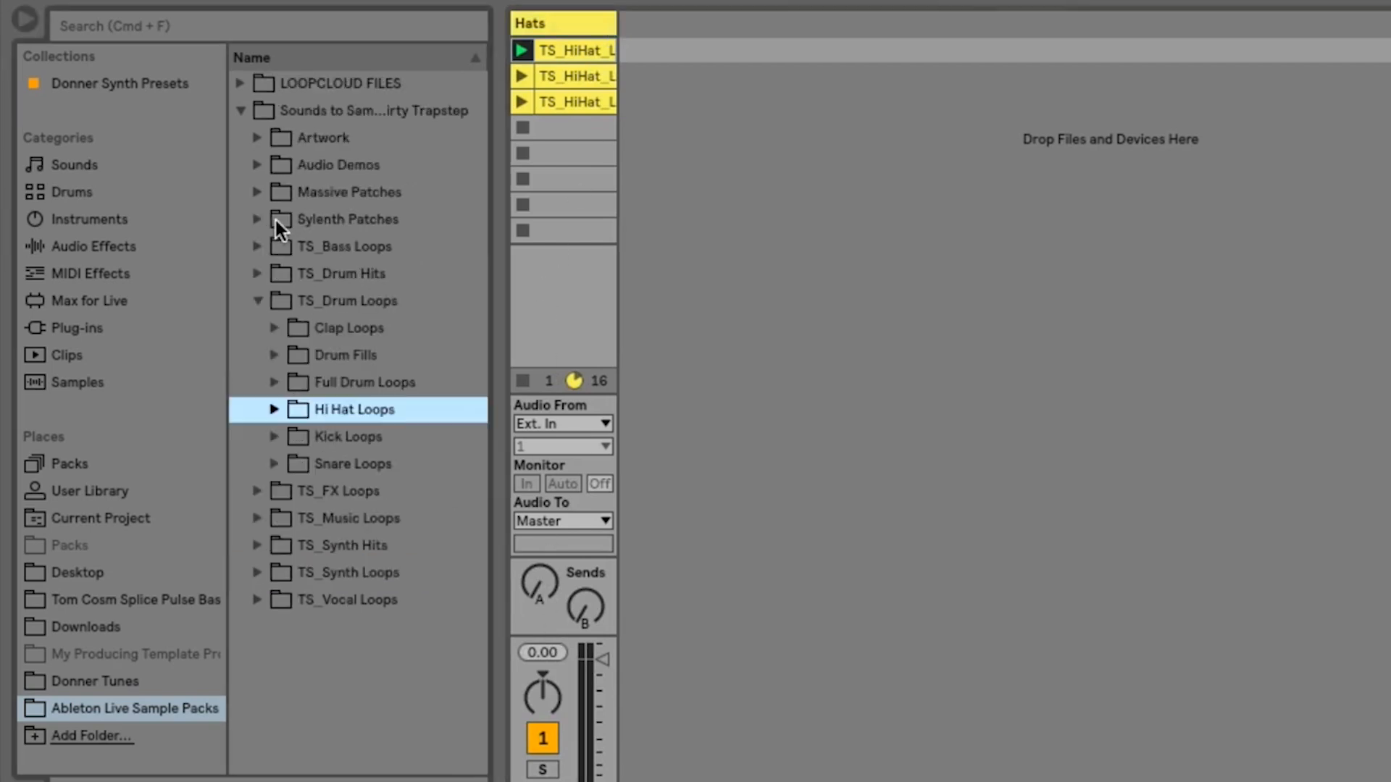
click(541, 739)
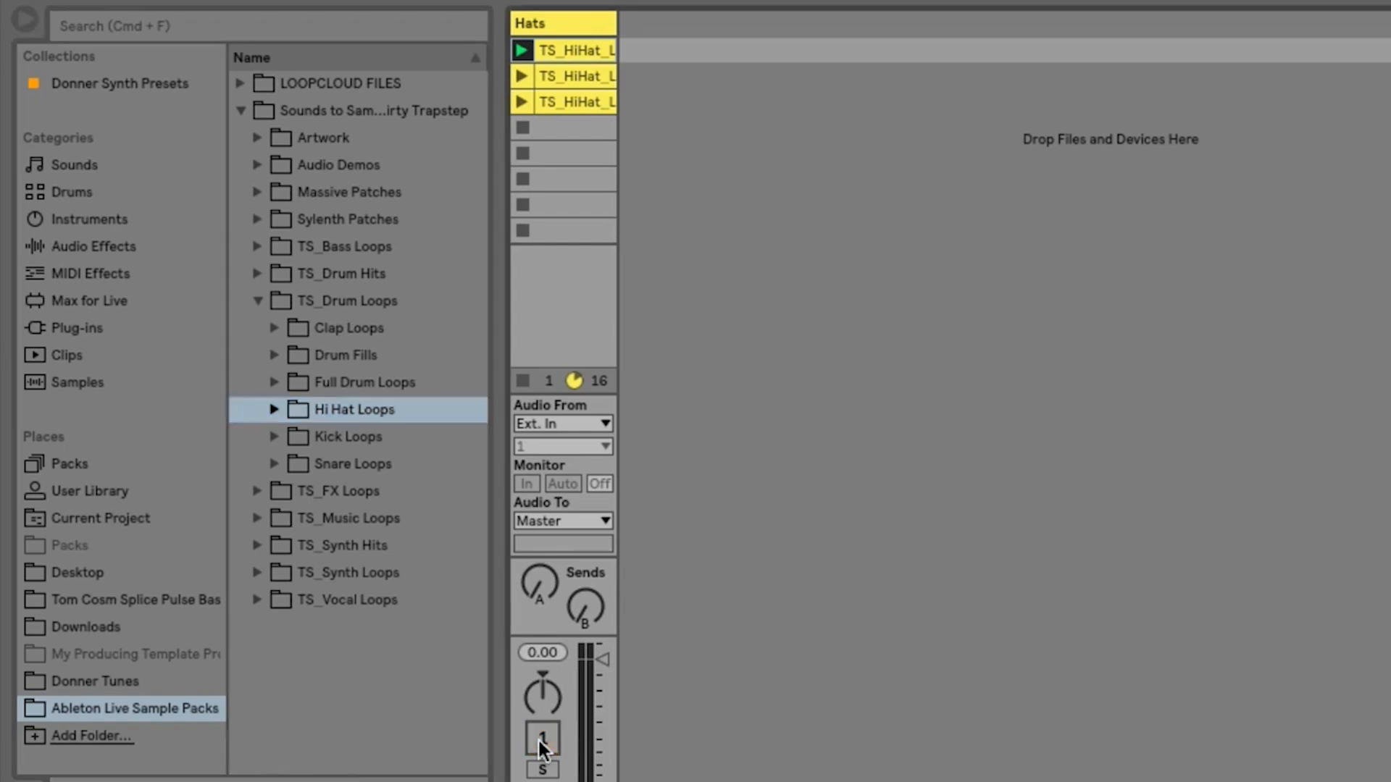
click(274, 437)
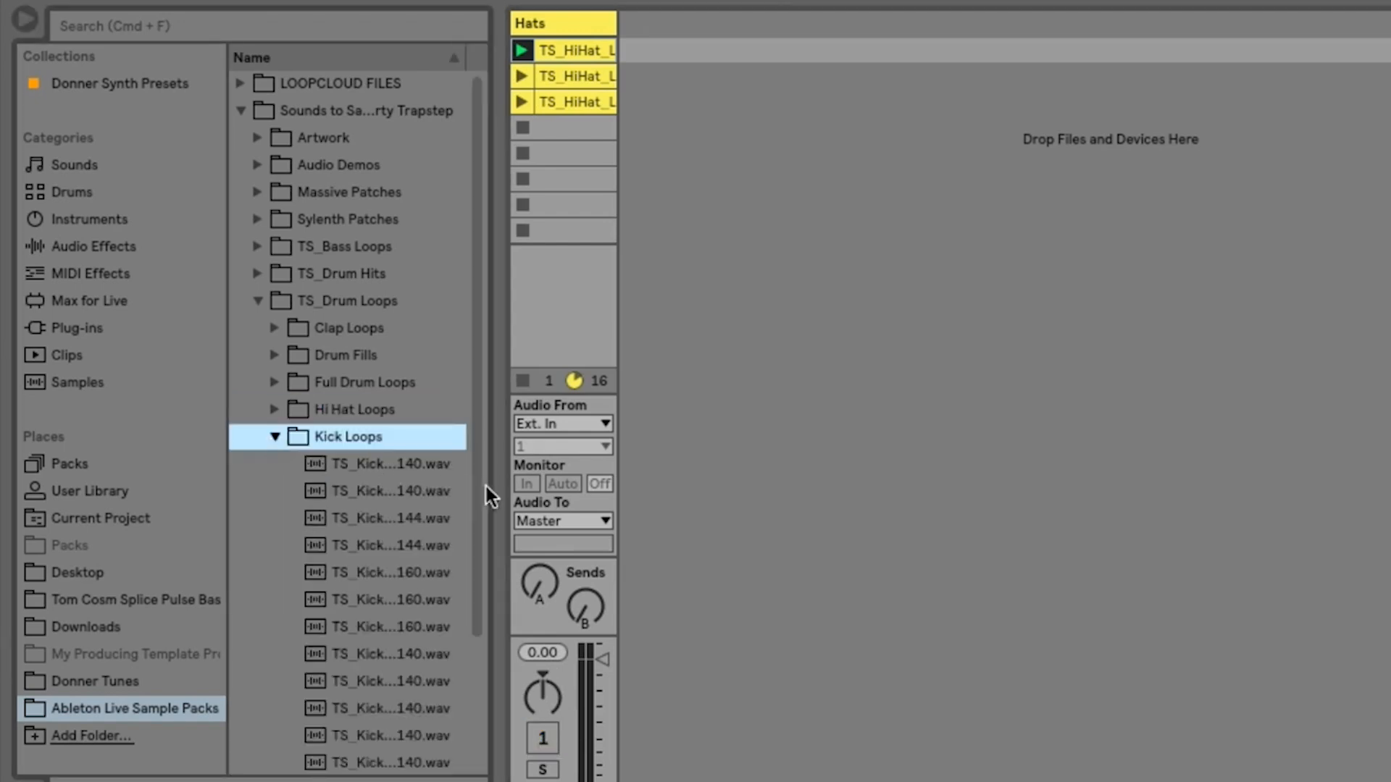
drag(490, 481, 541, 488)
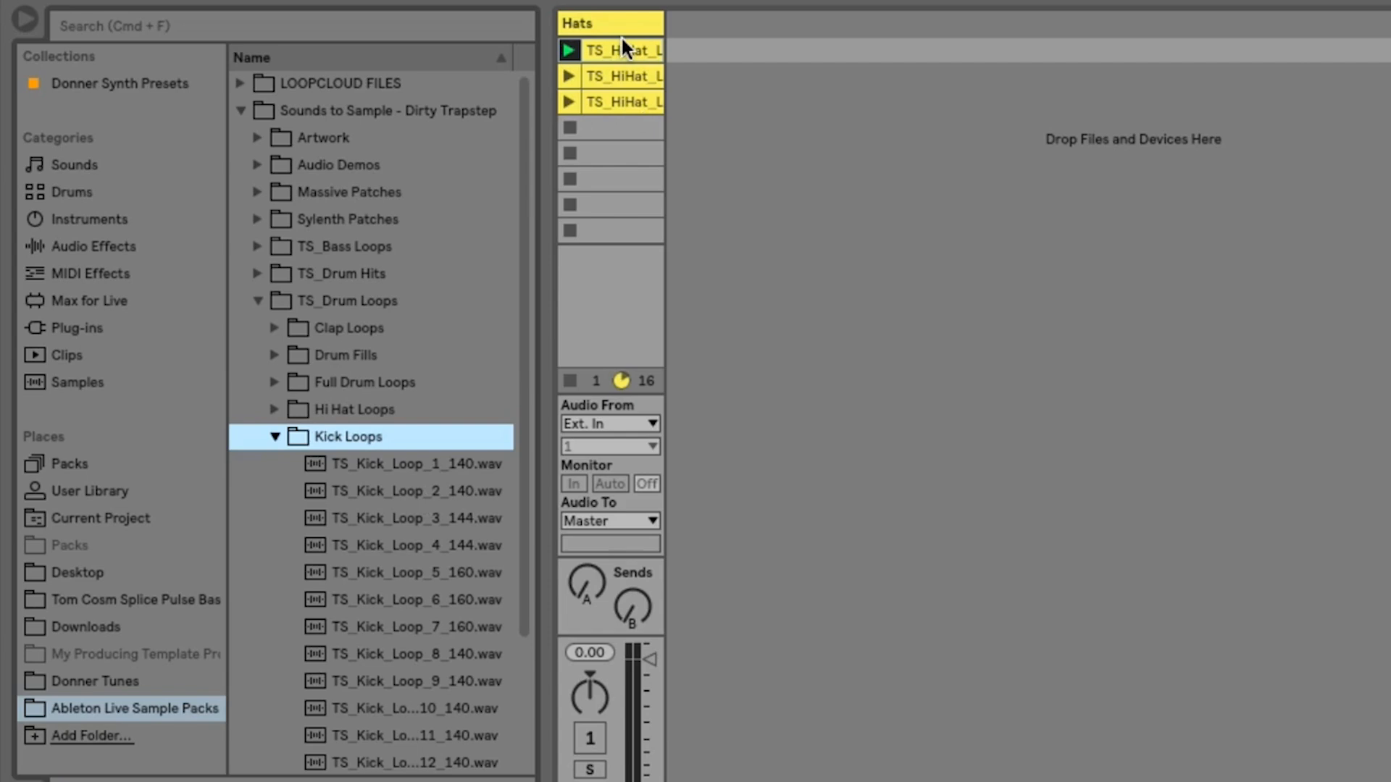
- Audition the first three kick loops and add TS_Kick_Loop_2_140.wav to scene 1 of a new audio track
click(397, 464)
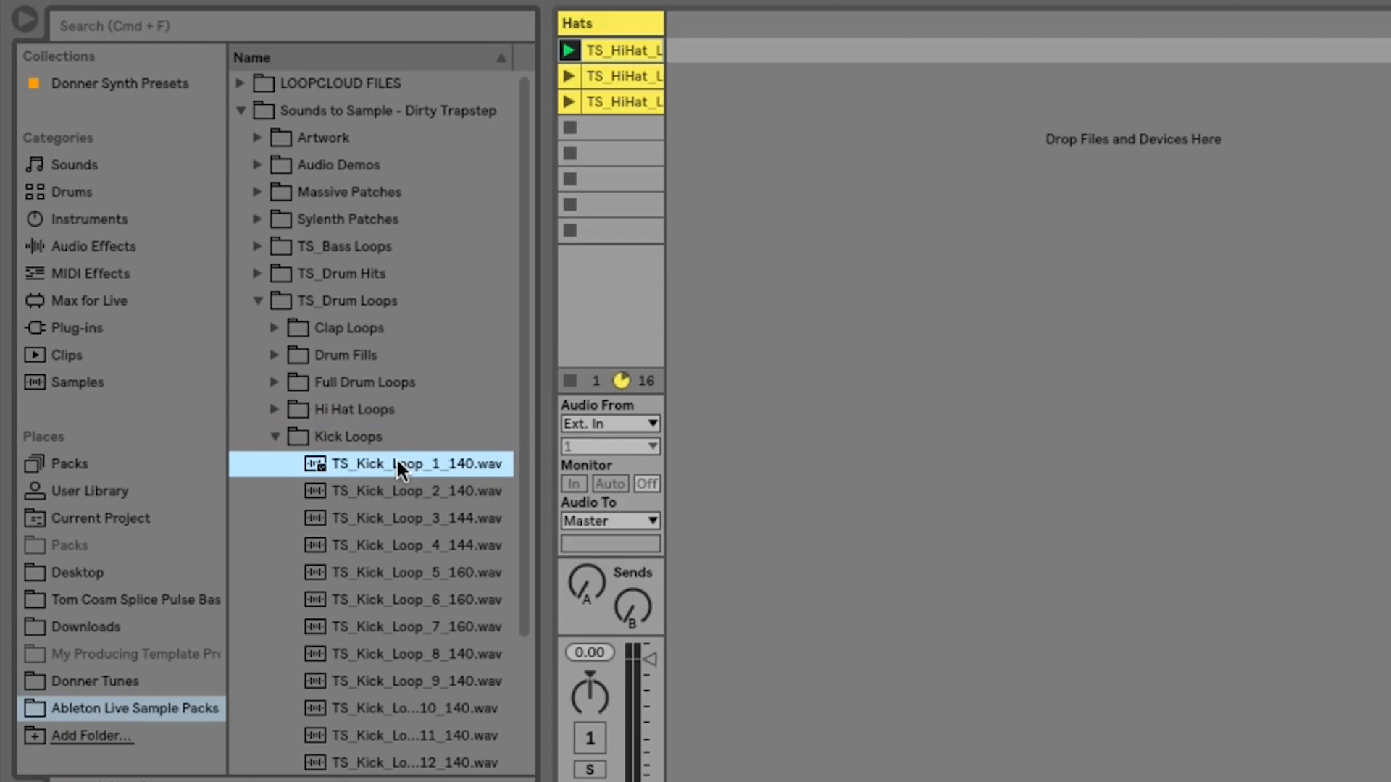
click(391, 489)
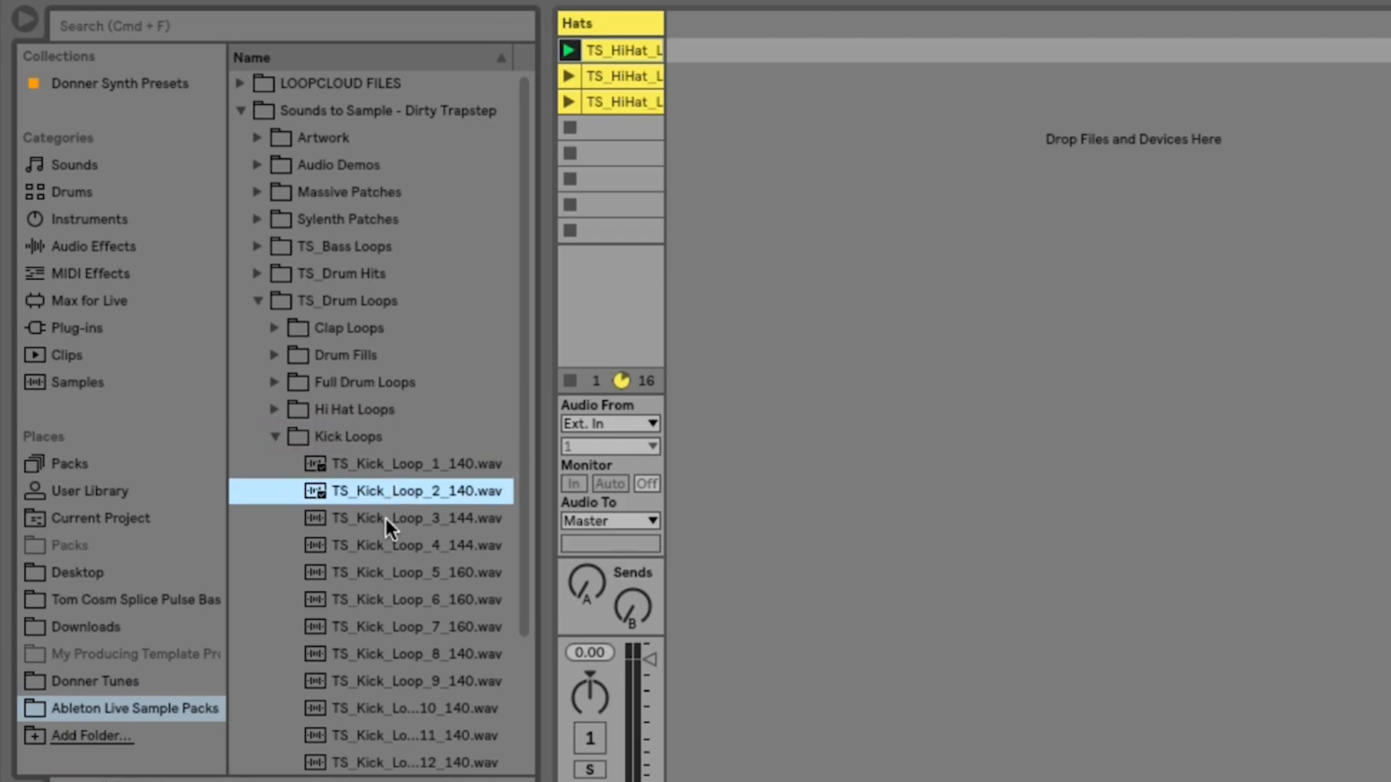
click(385, 516)
click(386, 494)
drag(386, 492, 710, 51)
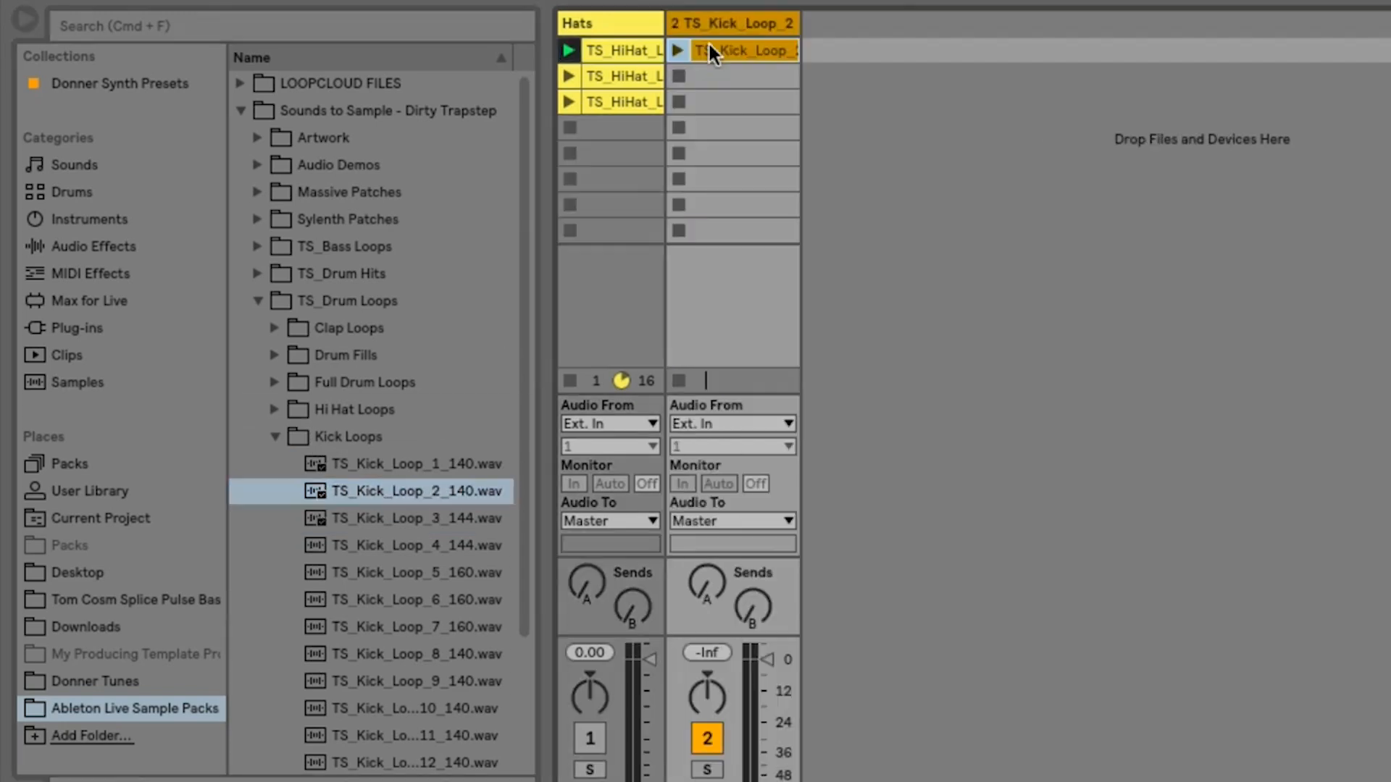
- Add TS_Kick_Loop_7_160.wav and TS_Kick_Loop_11_140.wav to scenes 2 and 3 of the kick track, and mute that track
click(433, 630)
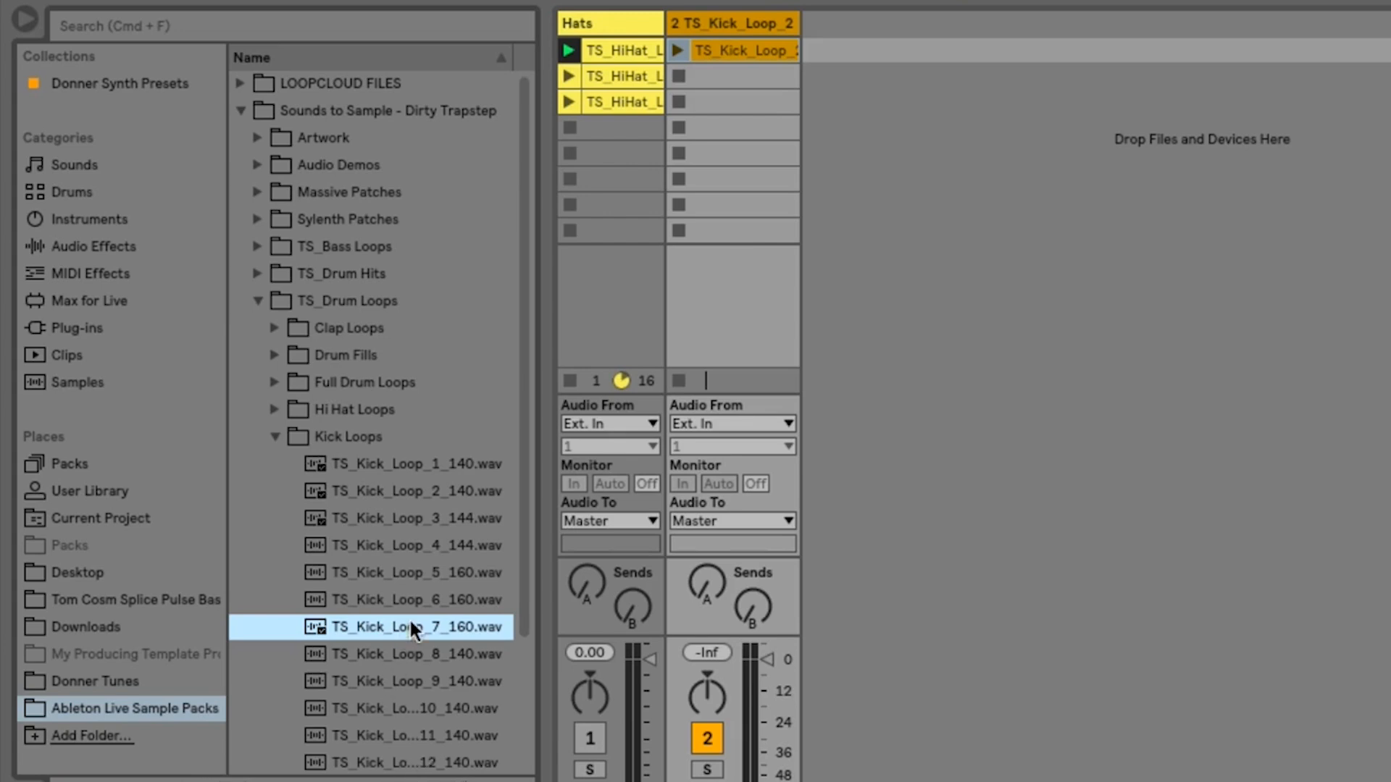
drag(410, 621, 724, 74)
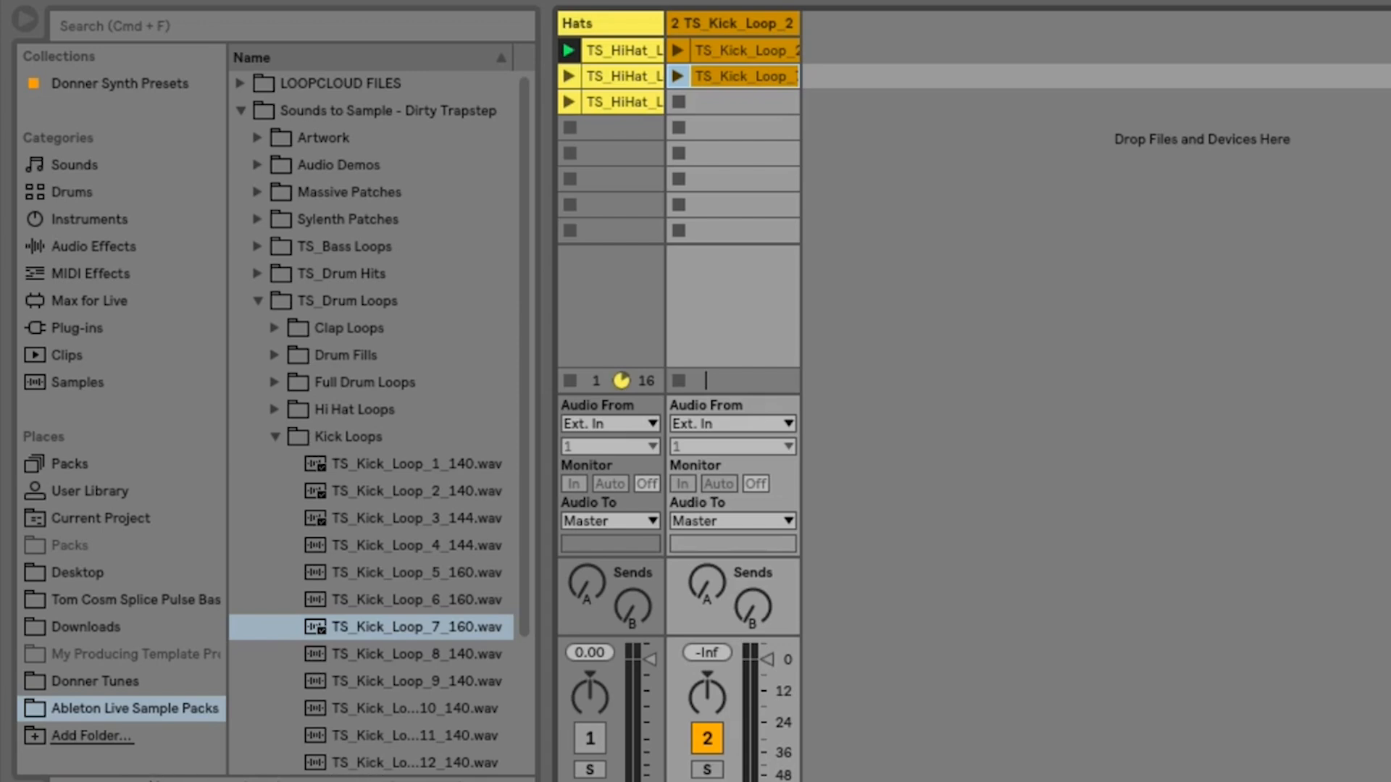
scroll(392, 638, down, 3)
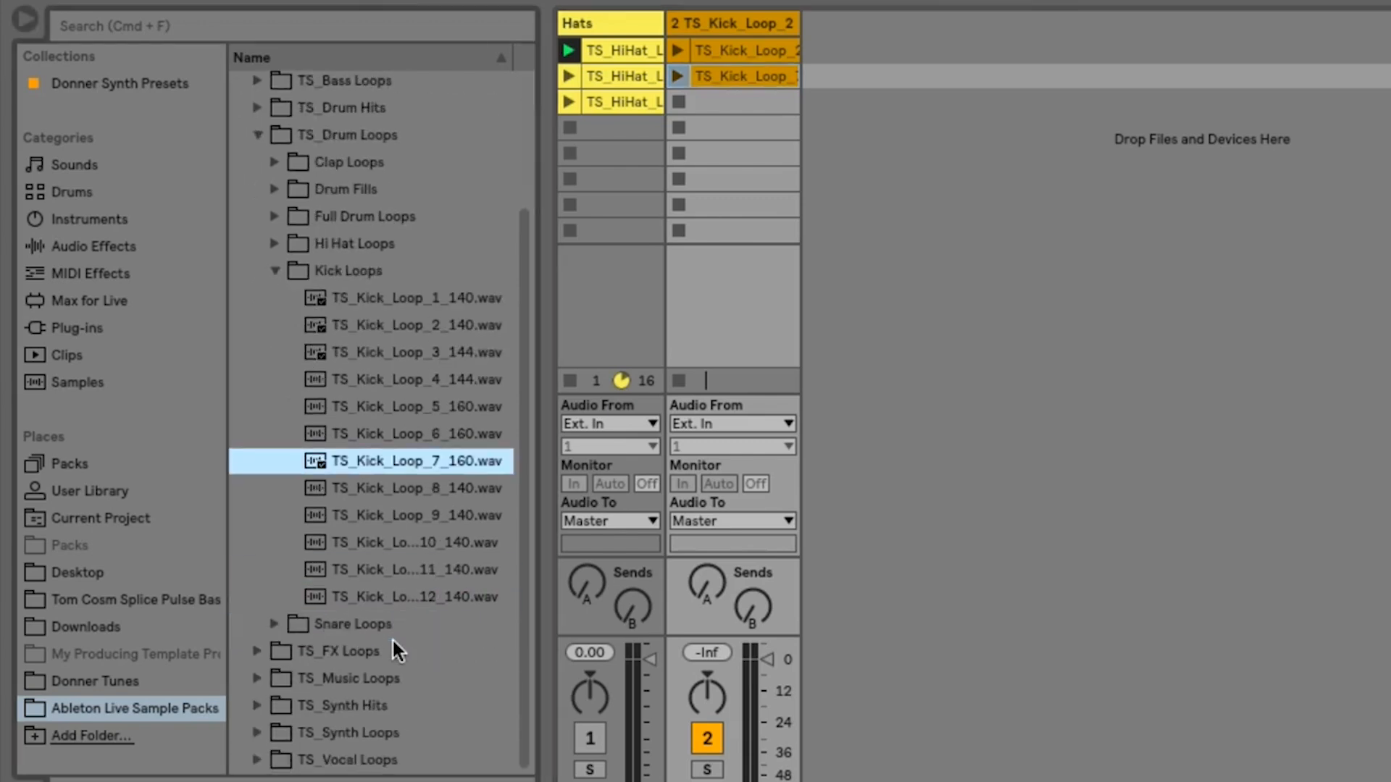
click(416, 567)
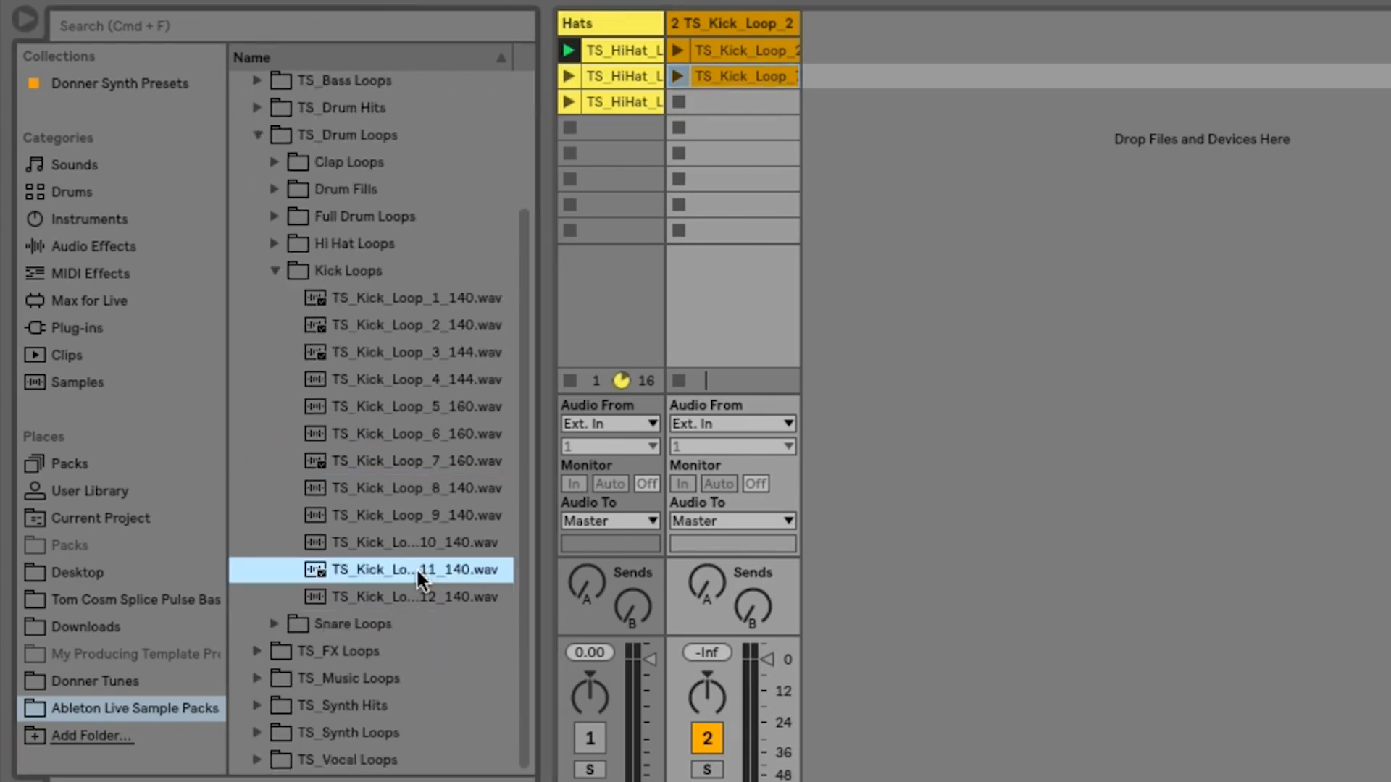
drag(415, 567, 716, 100)
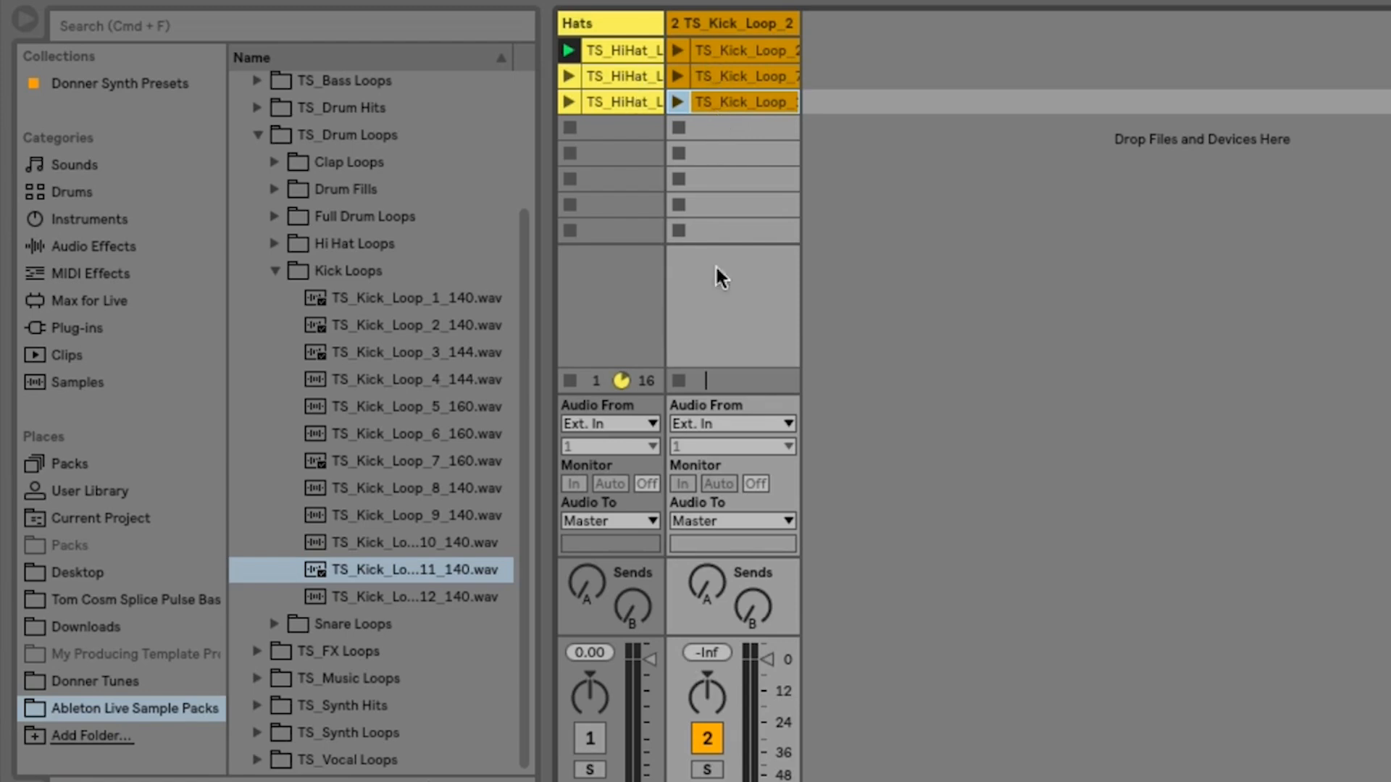
click(704, 739)
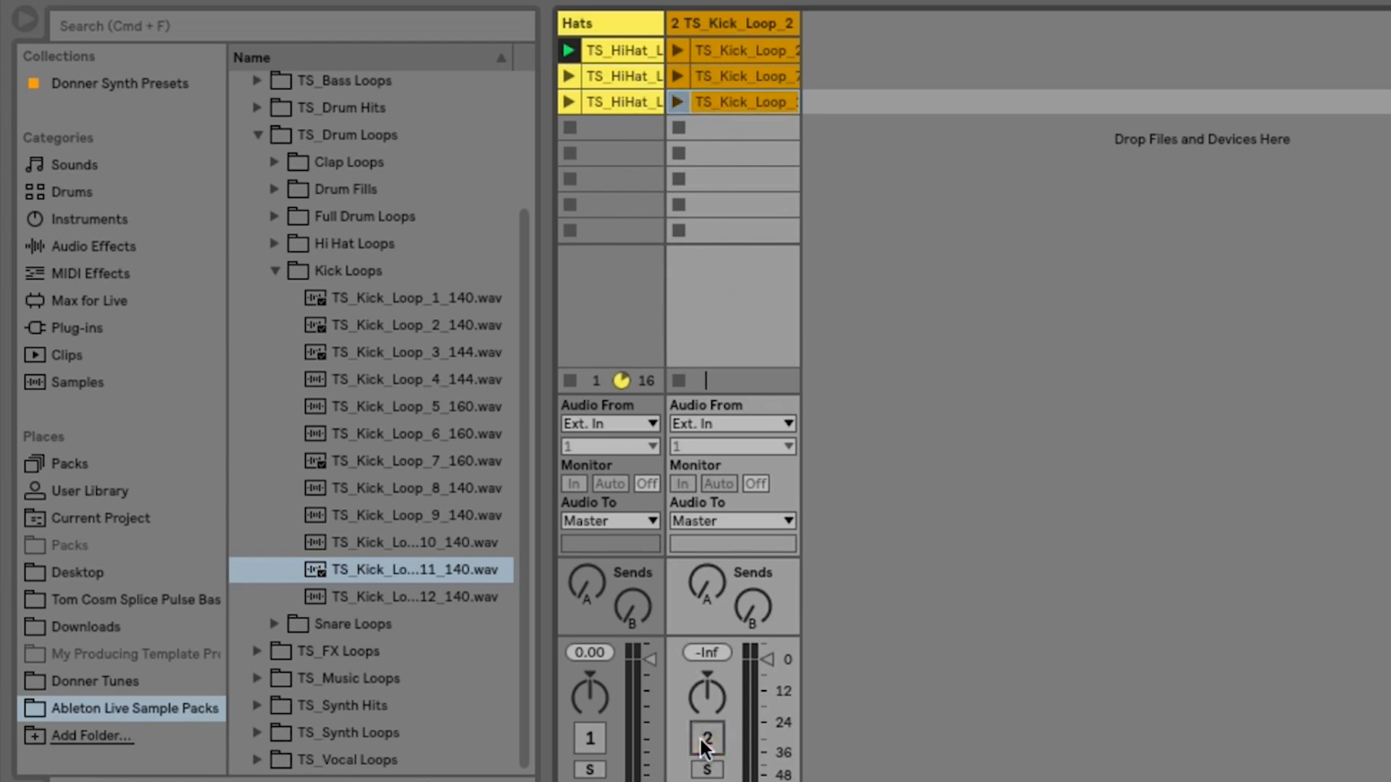
- Preview TS_Snare_Loop_1_156.wav from the Snare Loops folder and add it to scene 1 of a new audio track
click(273, 272)
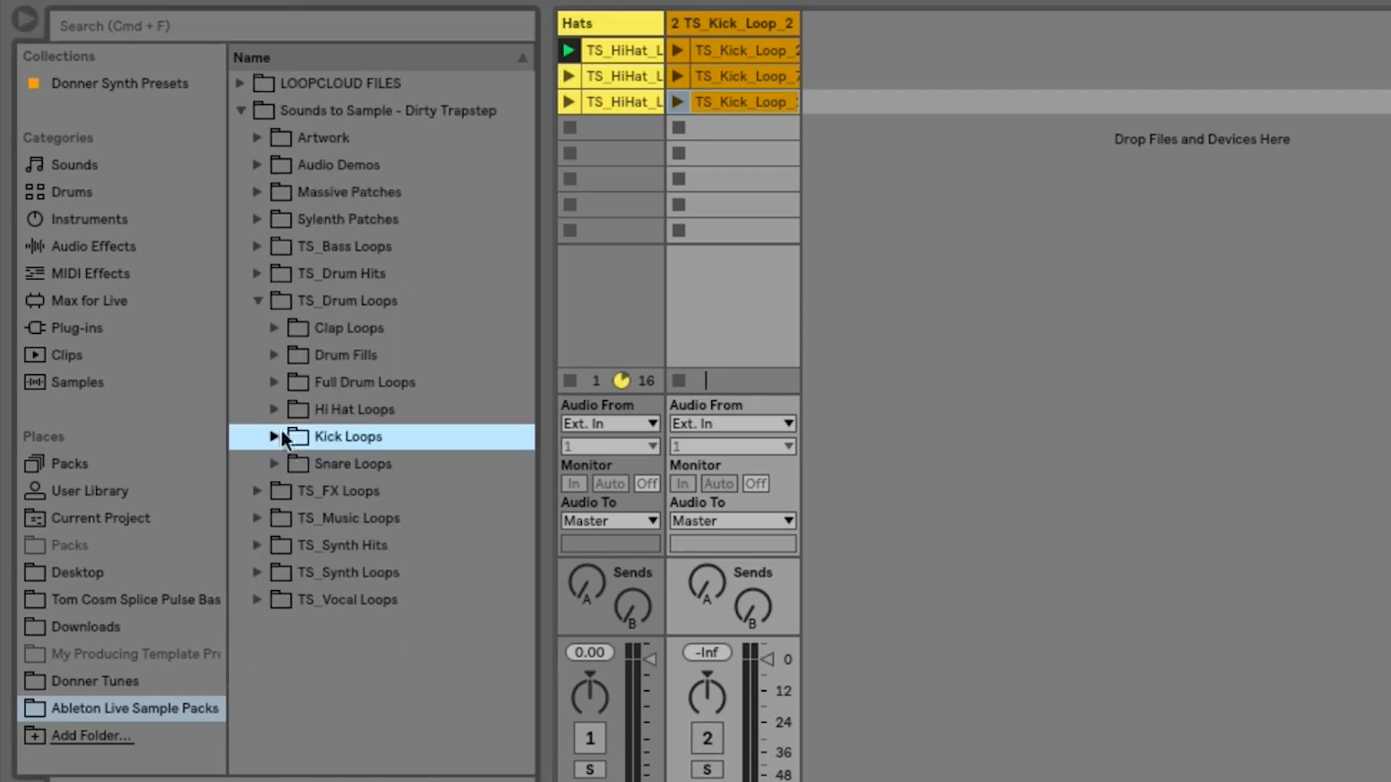
click(274, 463)
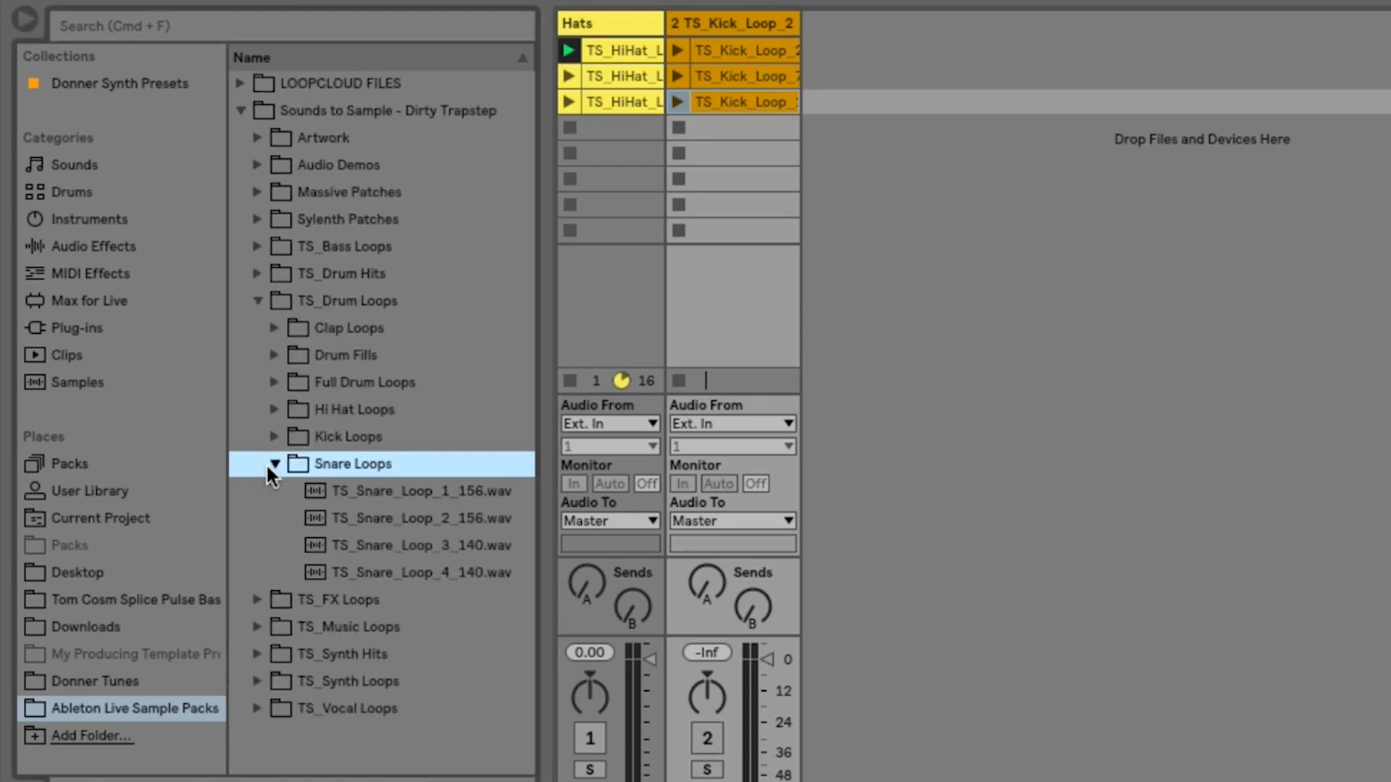
click(380, 493)
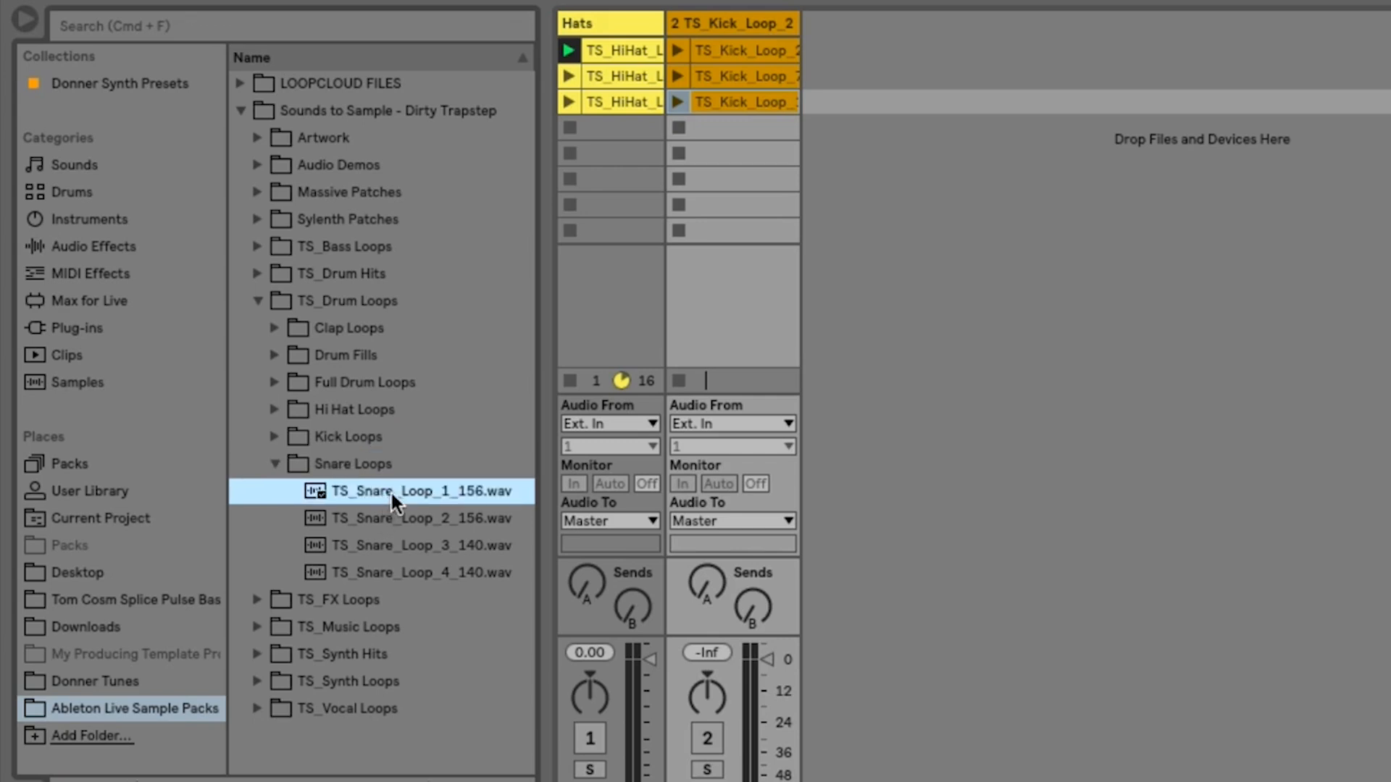
drag(390, 489, 898, 51)
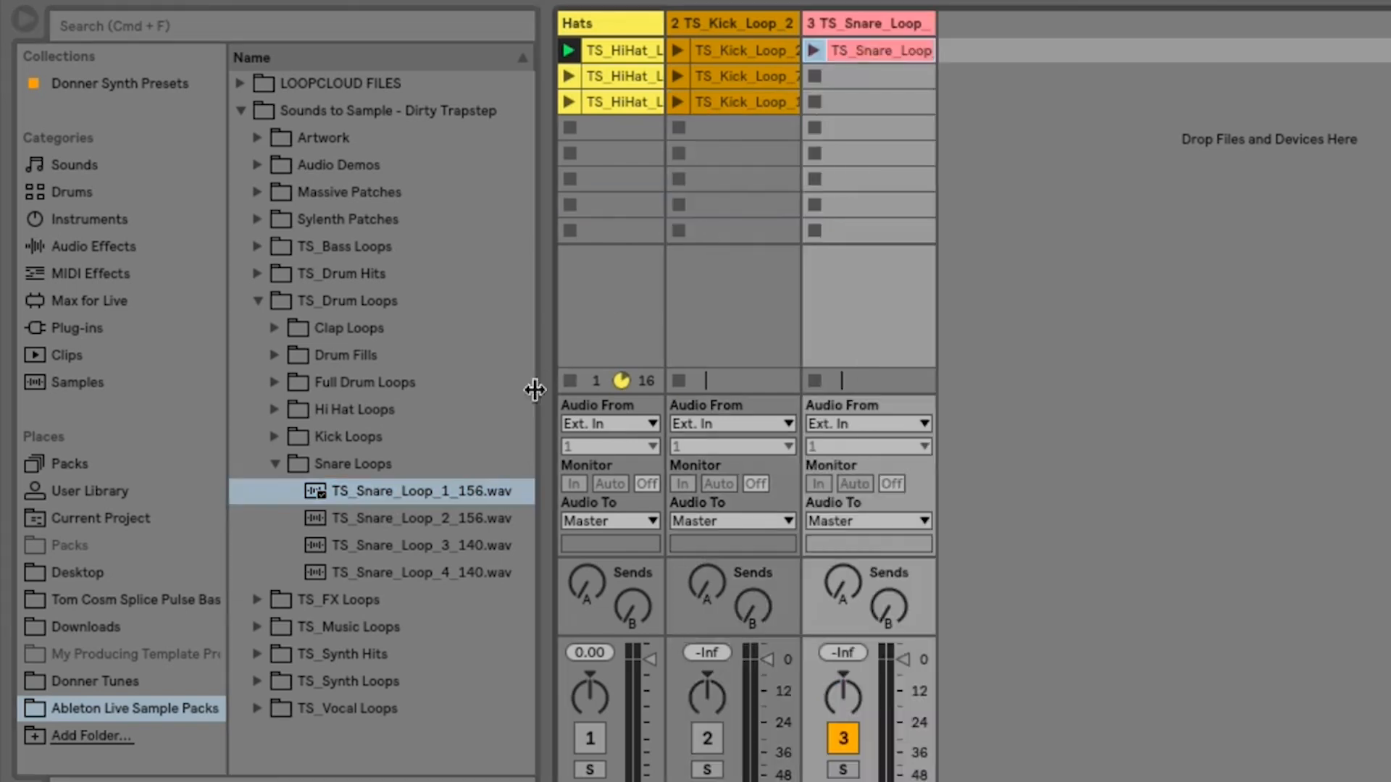
- Audition the remaining snare loops and add TS_Snare_Loop_3_140.wav and TS_Snare_Loop_4_140.wav to scenes 2 and 3 of the snare track
click(448, 516)
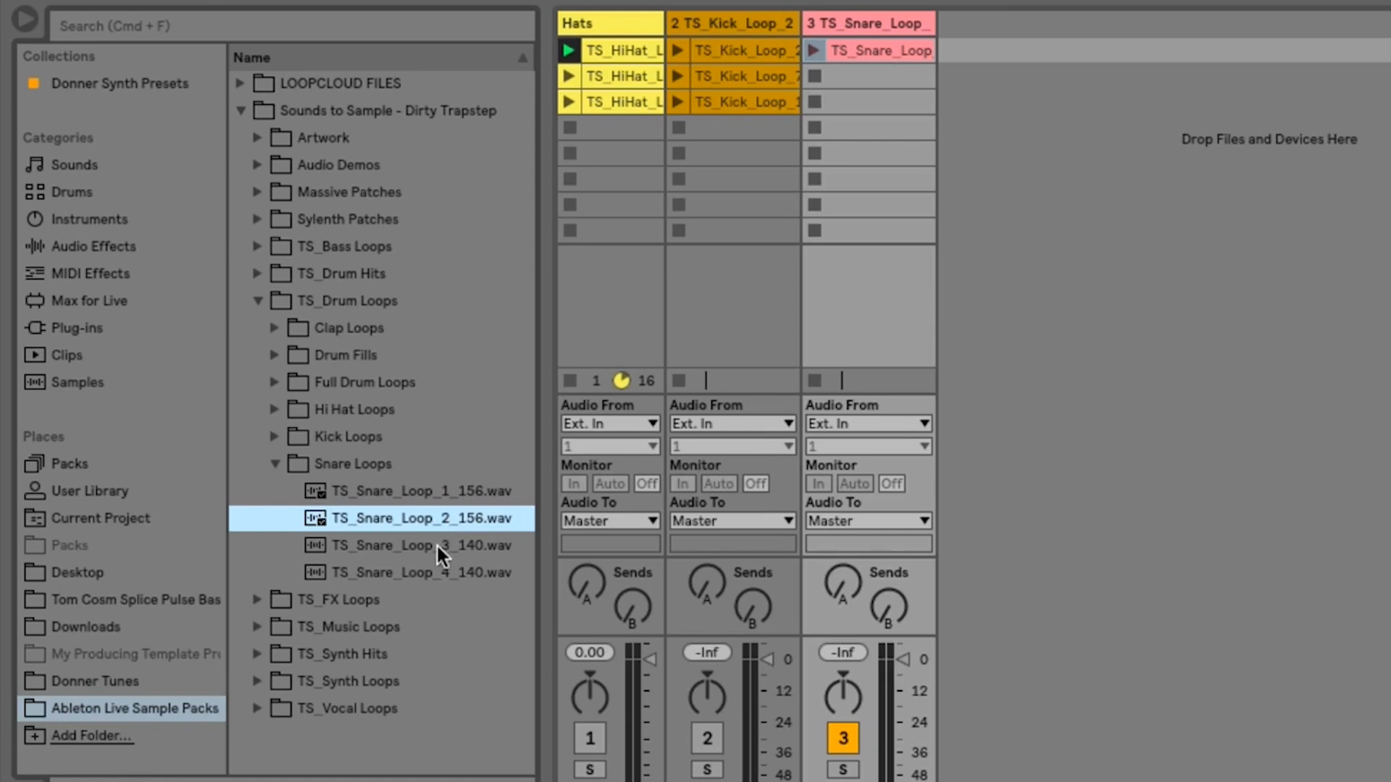
click(438, 549)
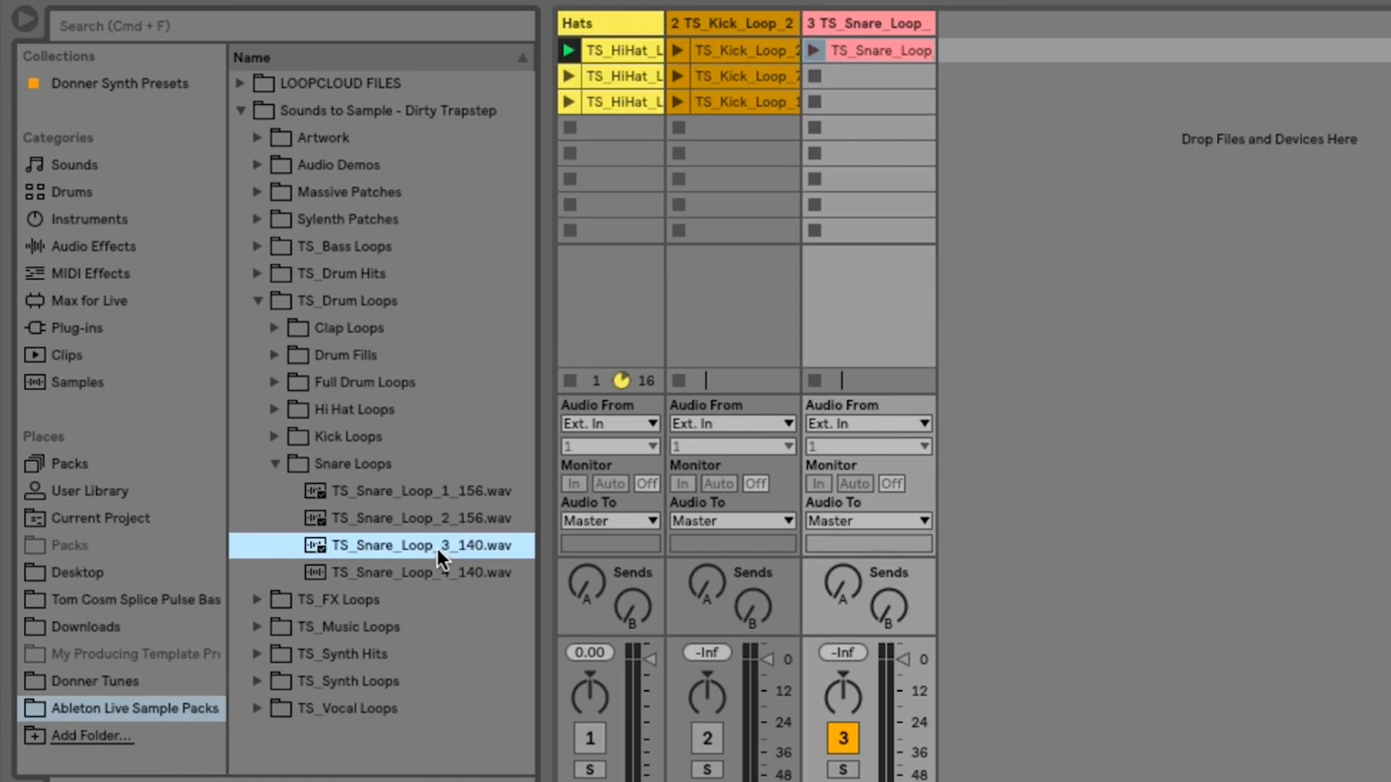
drag(442, 543, 840, 76)
click(461, 571)
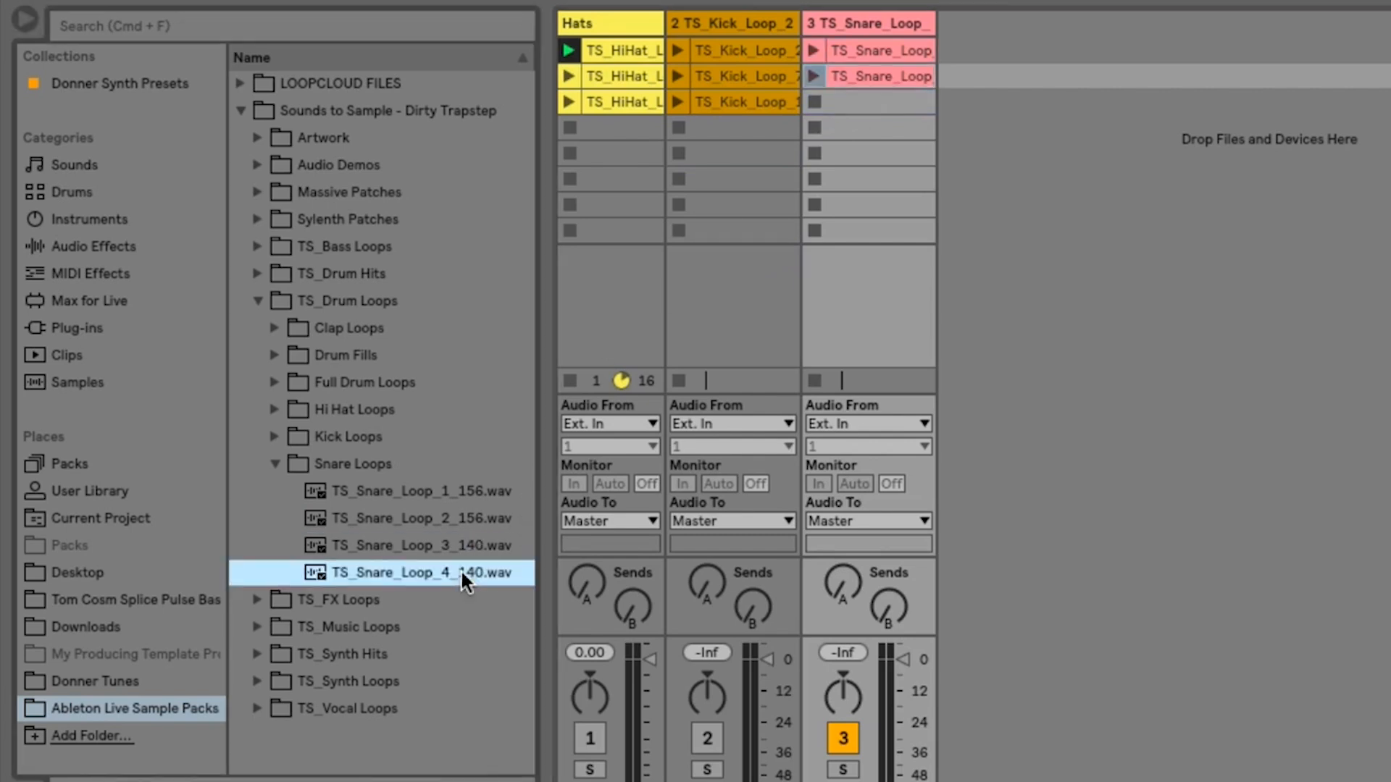
drag(461, 572, 856, 103)
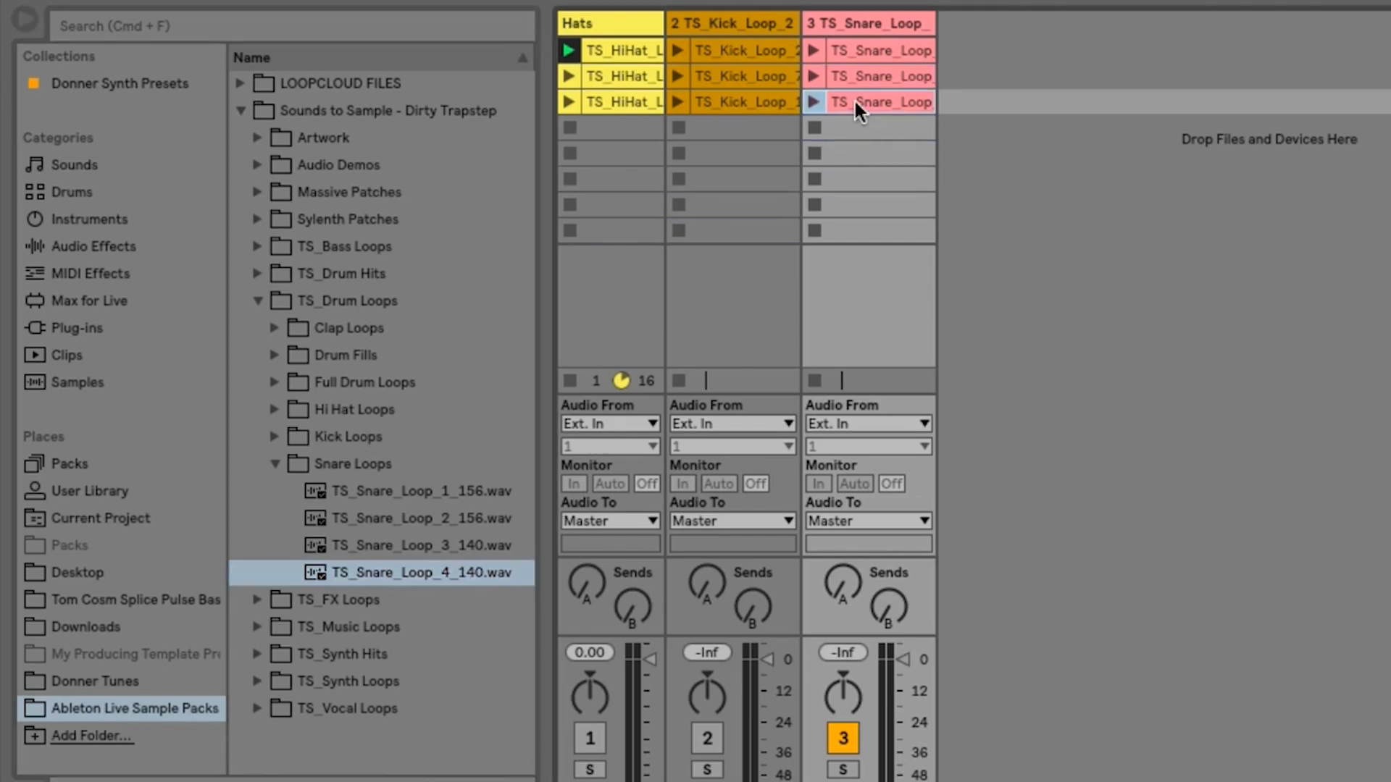
- Open the Claps folder under TS_Drum Hits and preview TS_Clap_1.wav through TS_Clap_4.wav
click(276, 461)
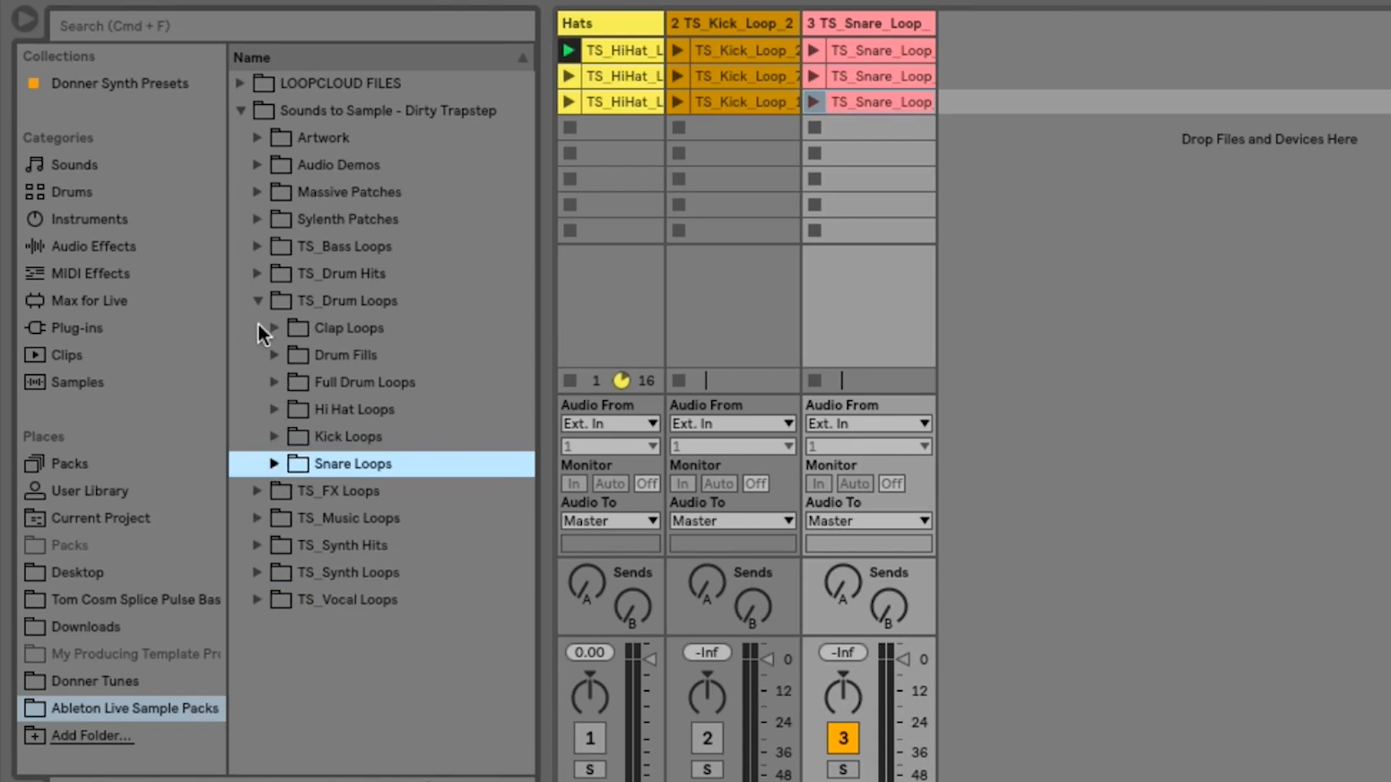
click(255, 278)
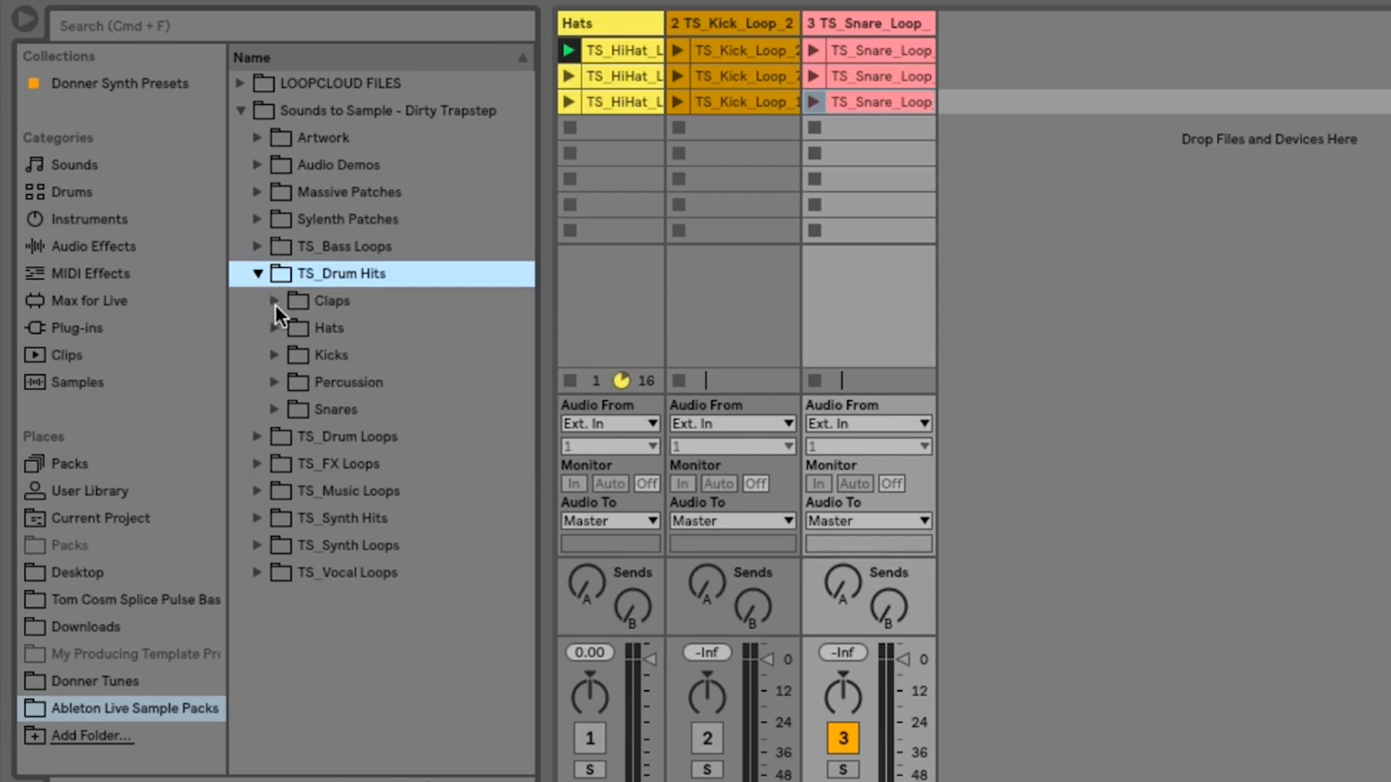
click(276, 300)
click(332, 325)
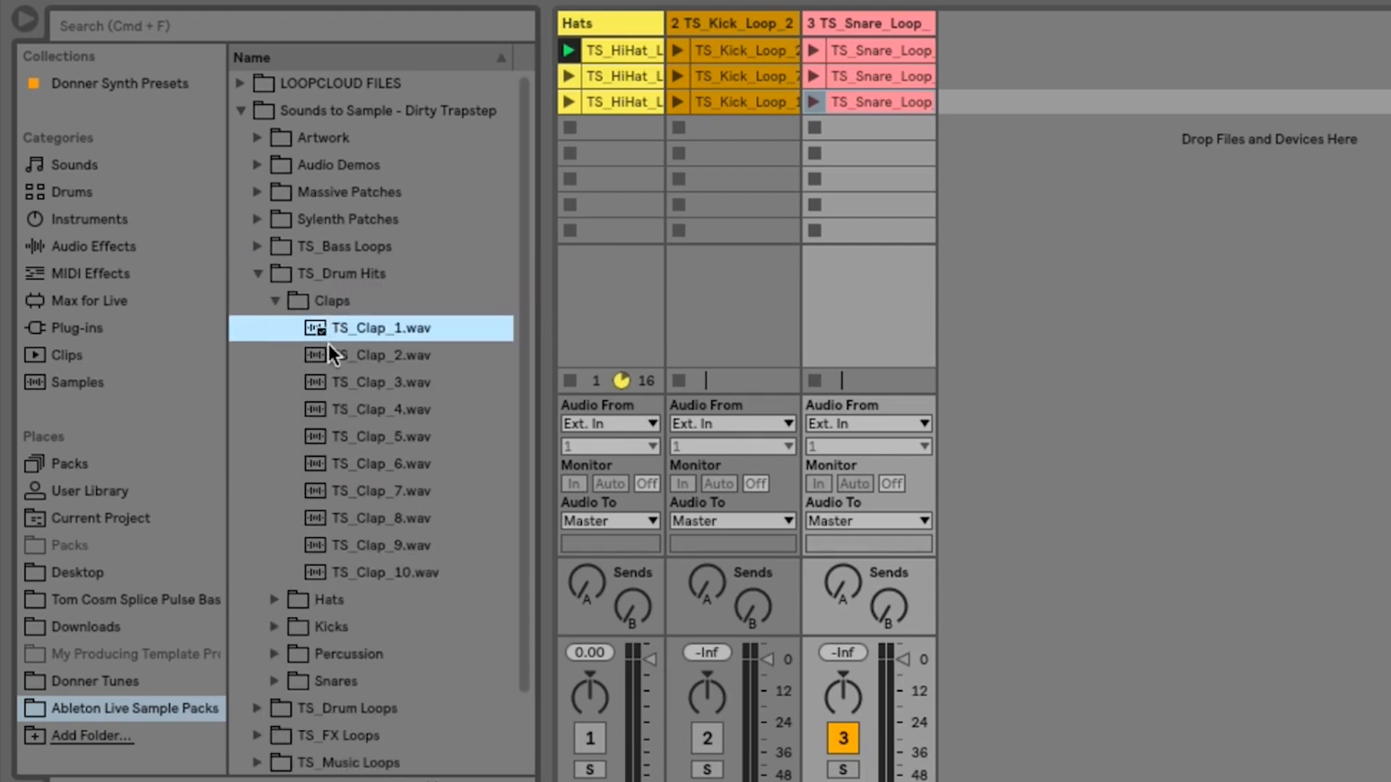
click(328, 349)
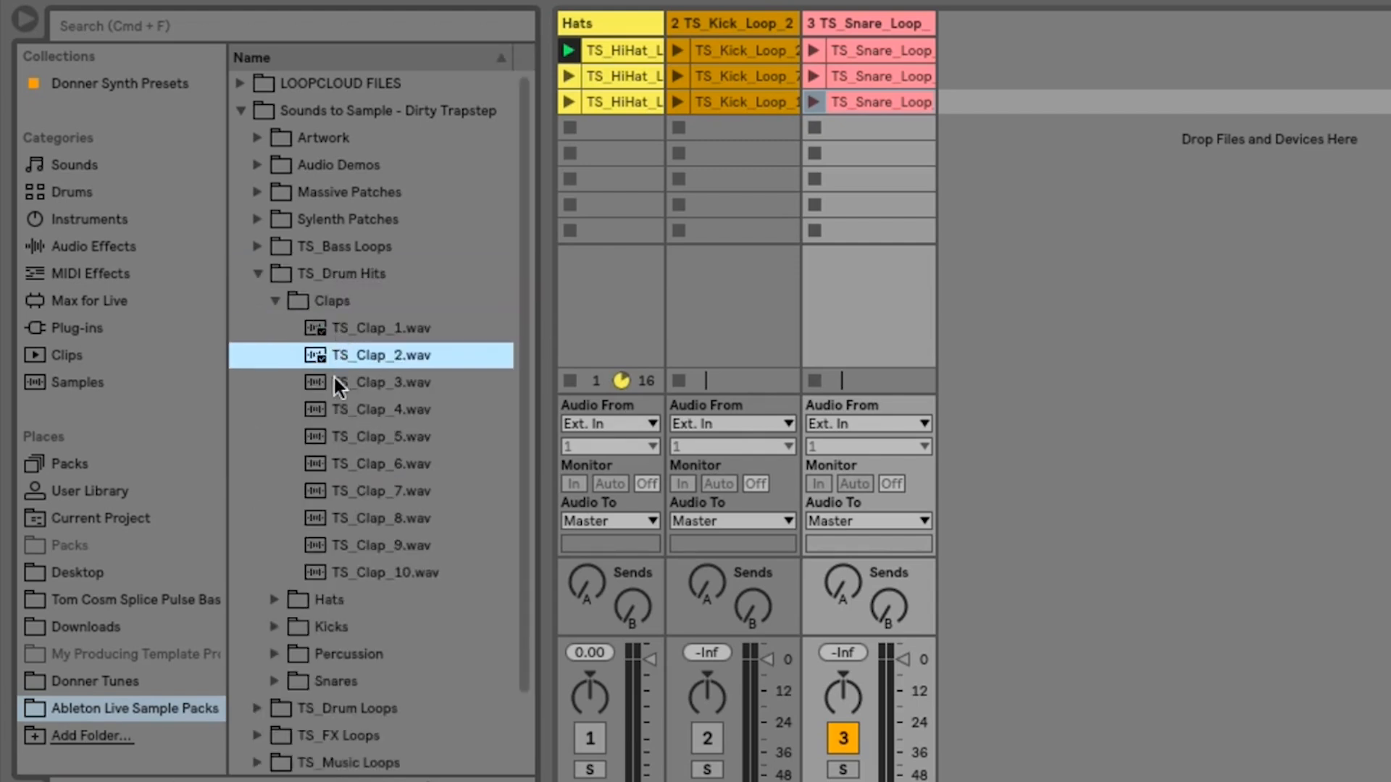
click(337, 382)
click(343, 409)
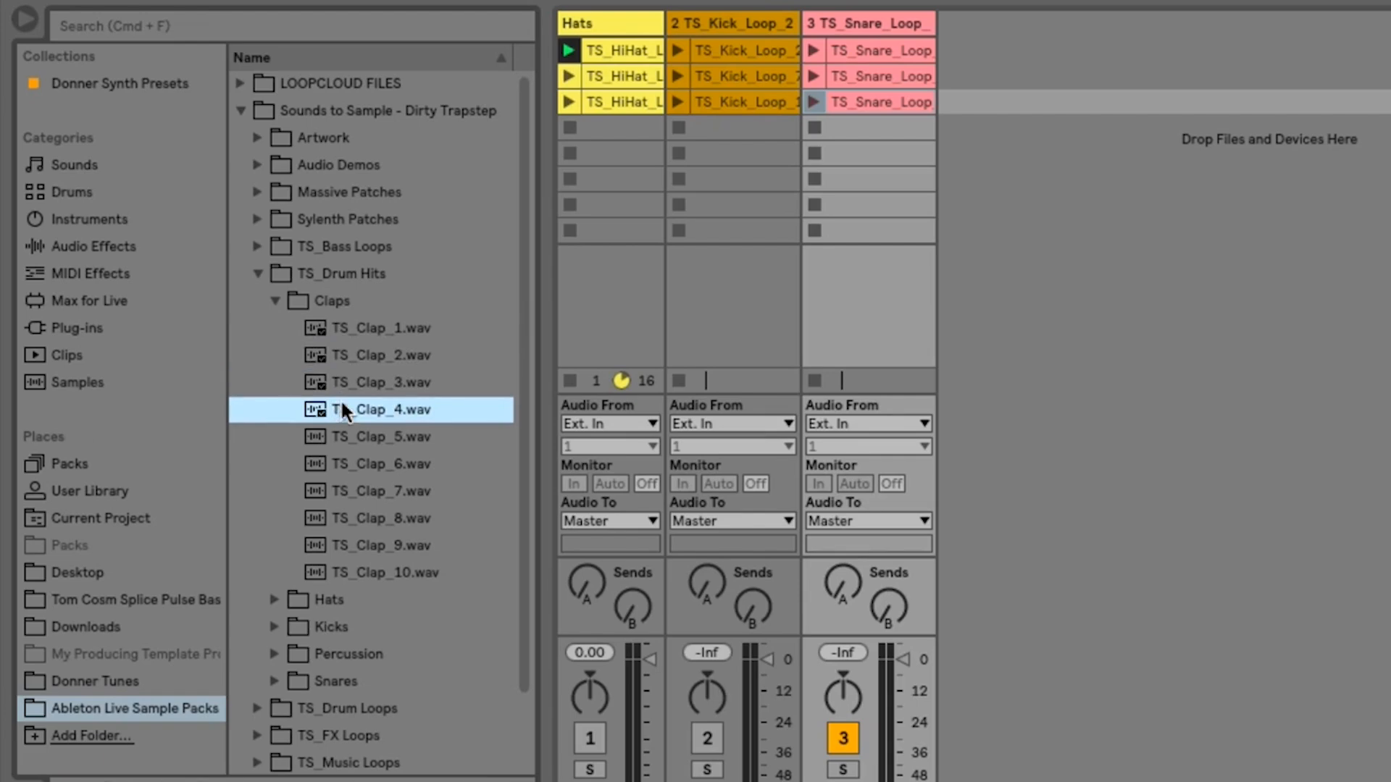
- Add TS_Clap_4.wav, TS_Clap_1.wav and TS_Clap_9.wav to scenes 1 to 3 of a new audio track, and collapse the TS_Drum Hits folder
drag(342, 410, 969, 49)
drag(410, 328, 999, 77)
click(411, 545)
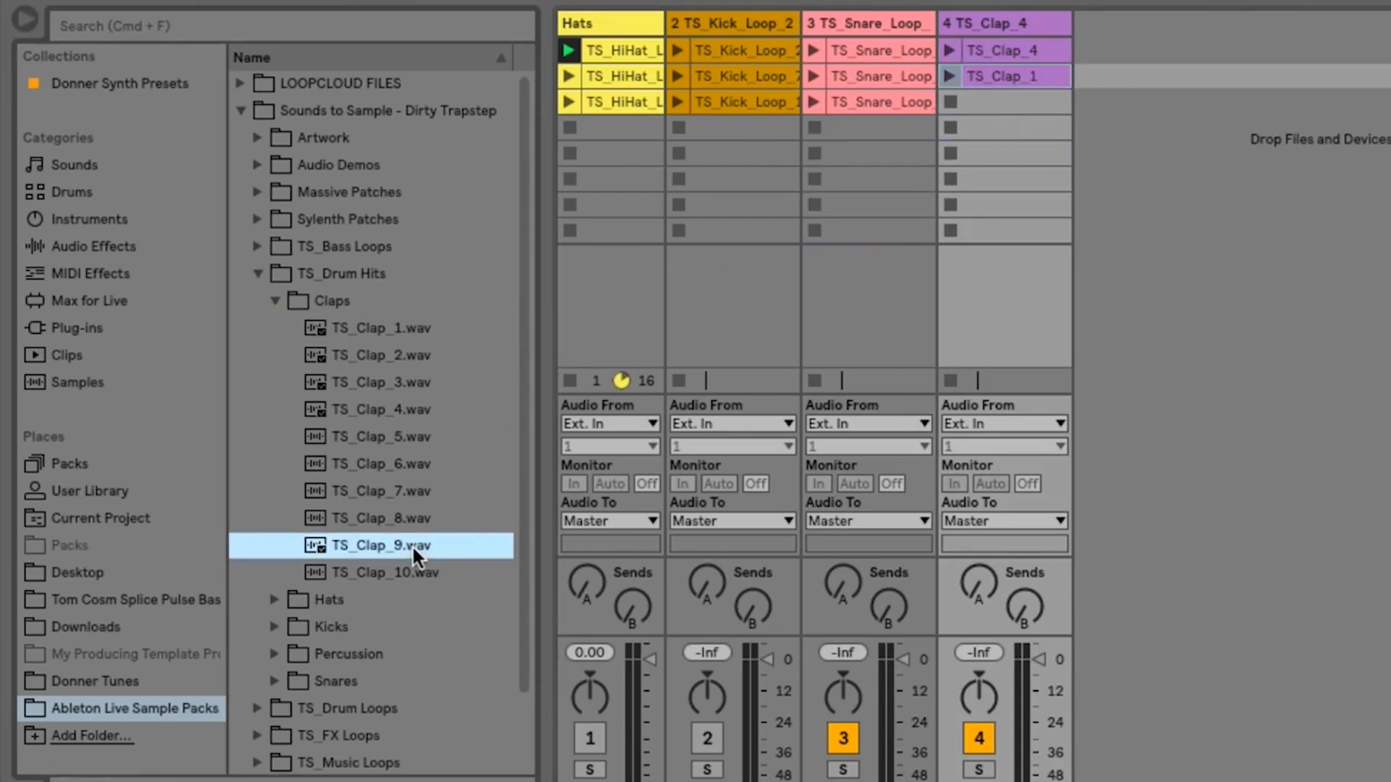
drag(412, 545, 998, 107)
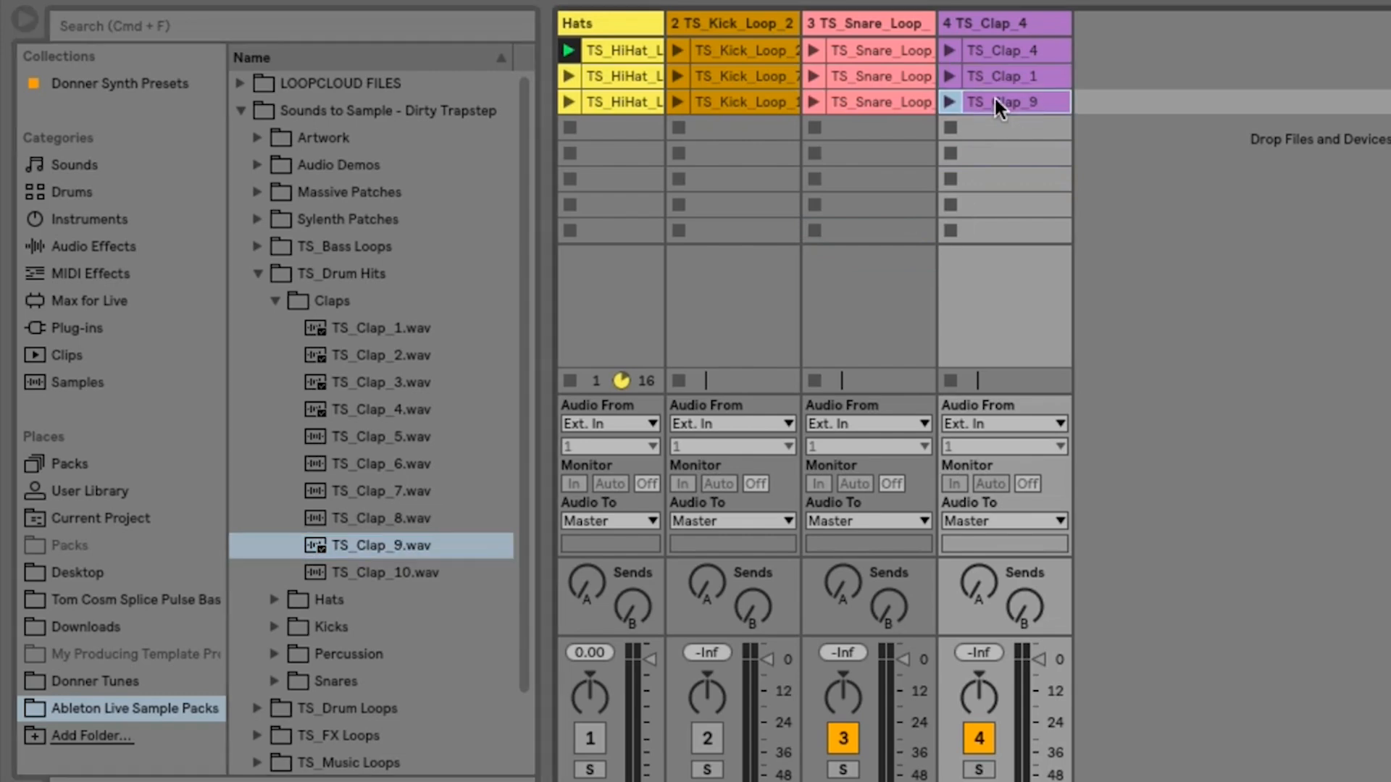
click(274, 300)
click(259, 276)
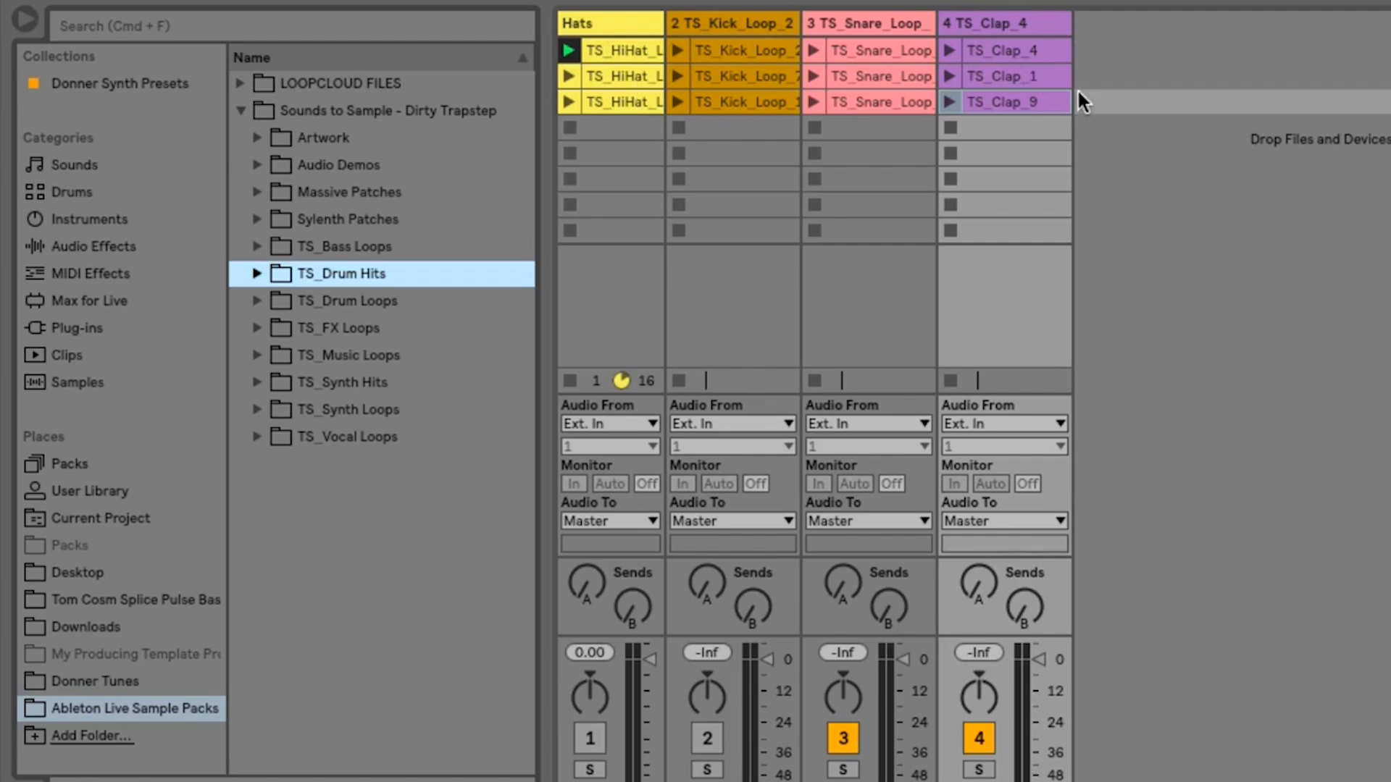
- Stop the playing hat clip and unmute the Hats and kick tracks
click(570, 380)
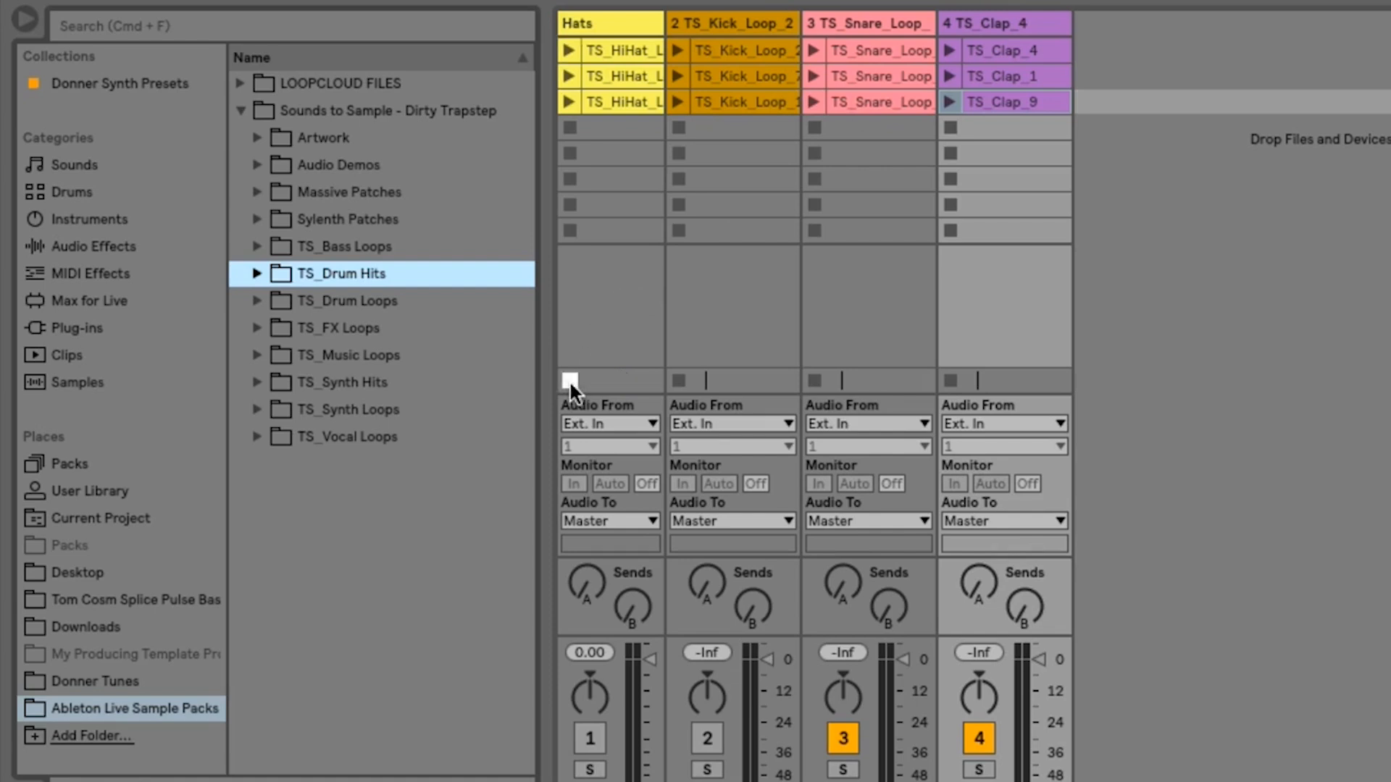
click(587, 739)
click(719, 732)
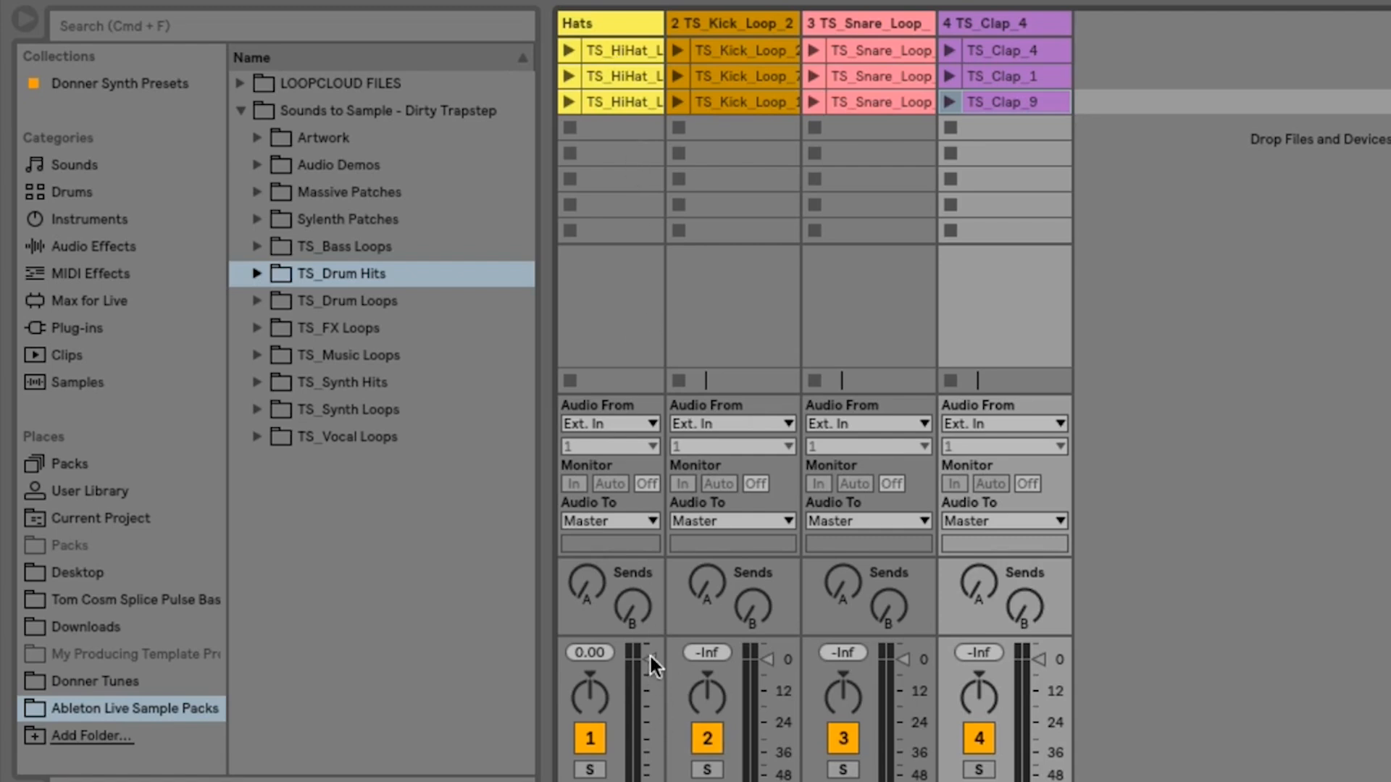
- Try lowering the volume of the four tracks one at a time, and undo the changes
drag(650, 657, 650, 695)
drag(767, 659, 760, 707)
drag(901, 659, 898, 694)
drag(1038, 658, 1037, 697)
key(super+z)
key(super+z)
key(super+z)
key(super+z)
- Select all four tracks together and lower their volumes to about -12 dB
click(618, 21)
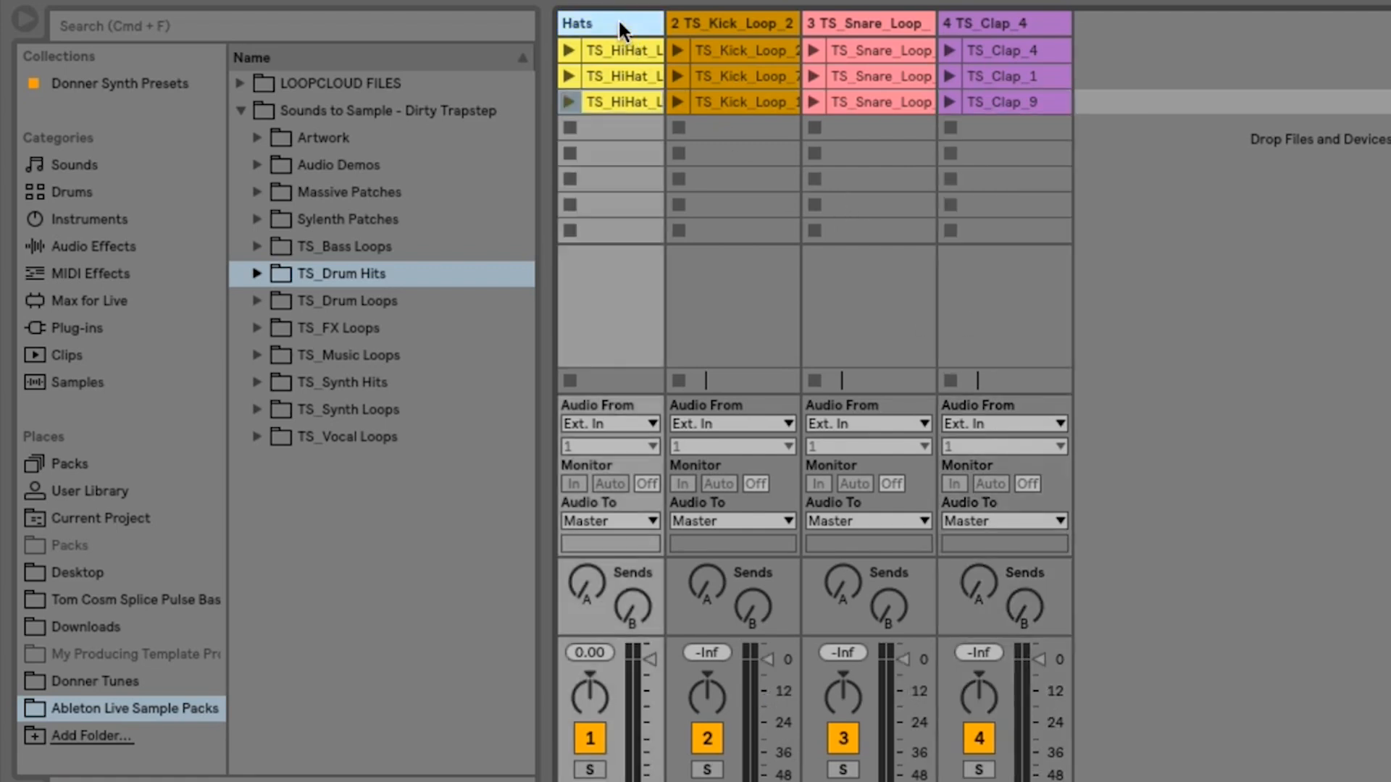
shift+click(976, 22)
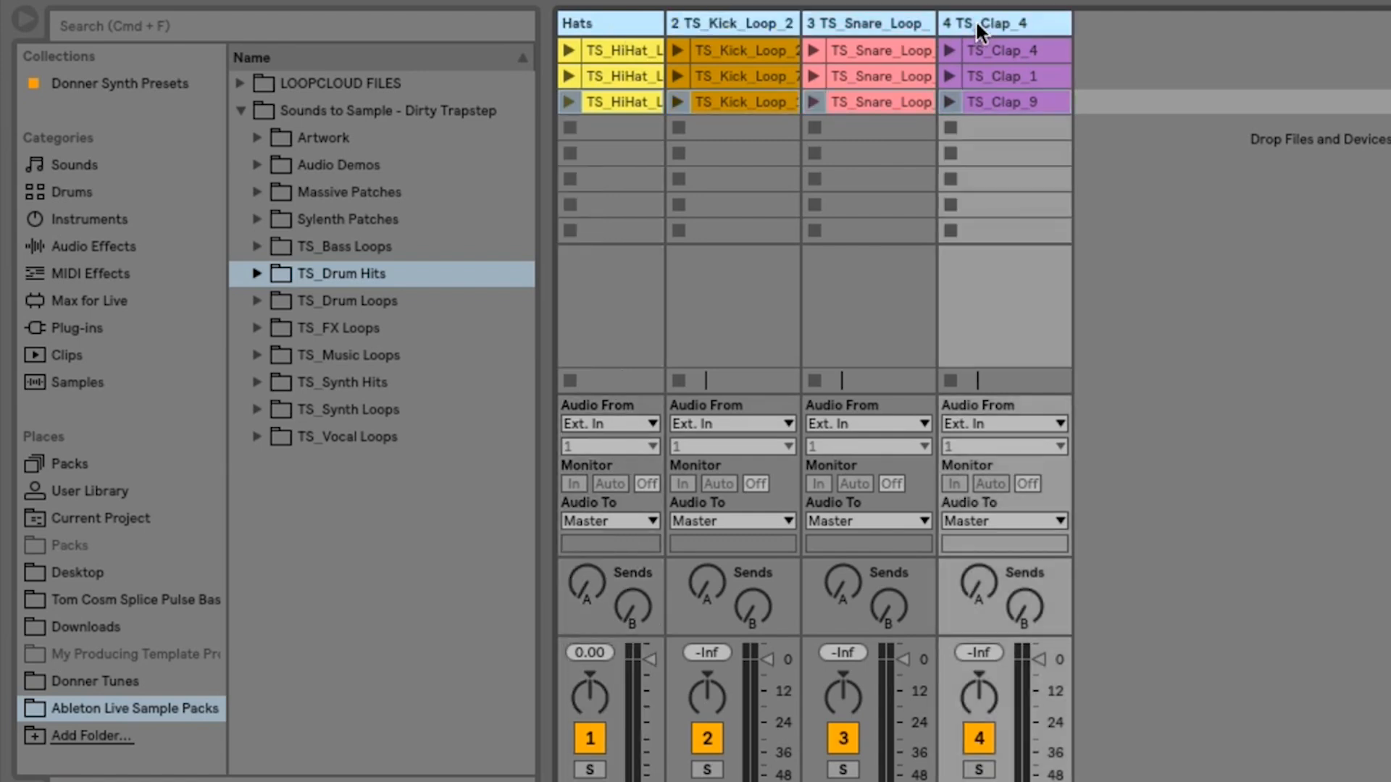
drag(902, 670, 903, 691)
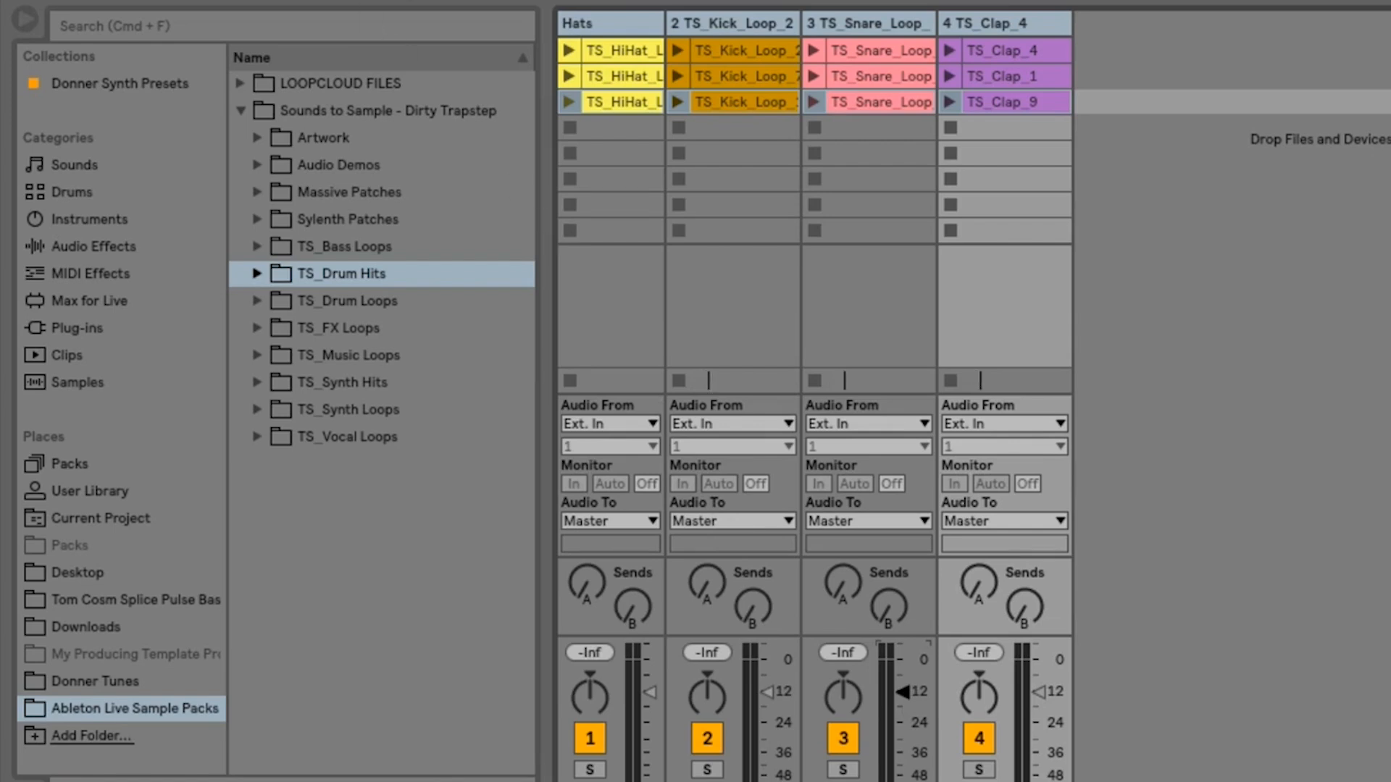
- Set the metronome's count-in to None and check the metronome settings
click(354, 0)
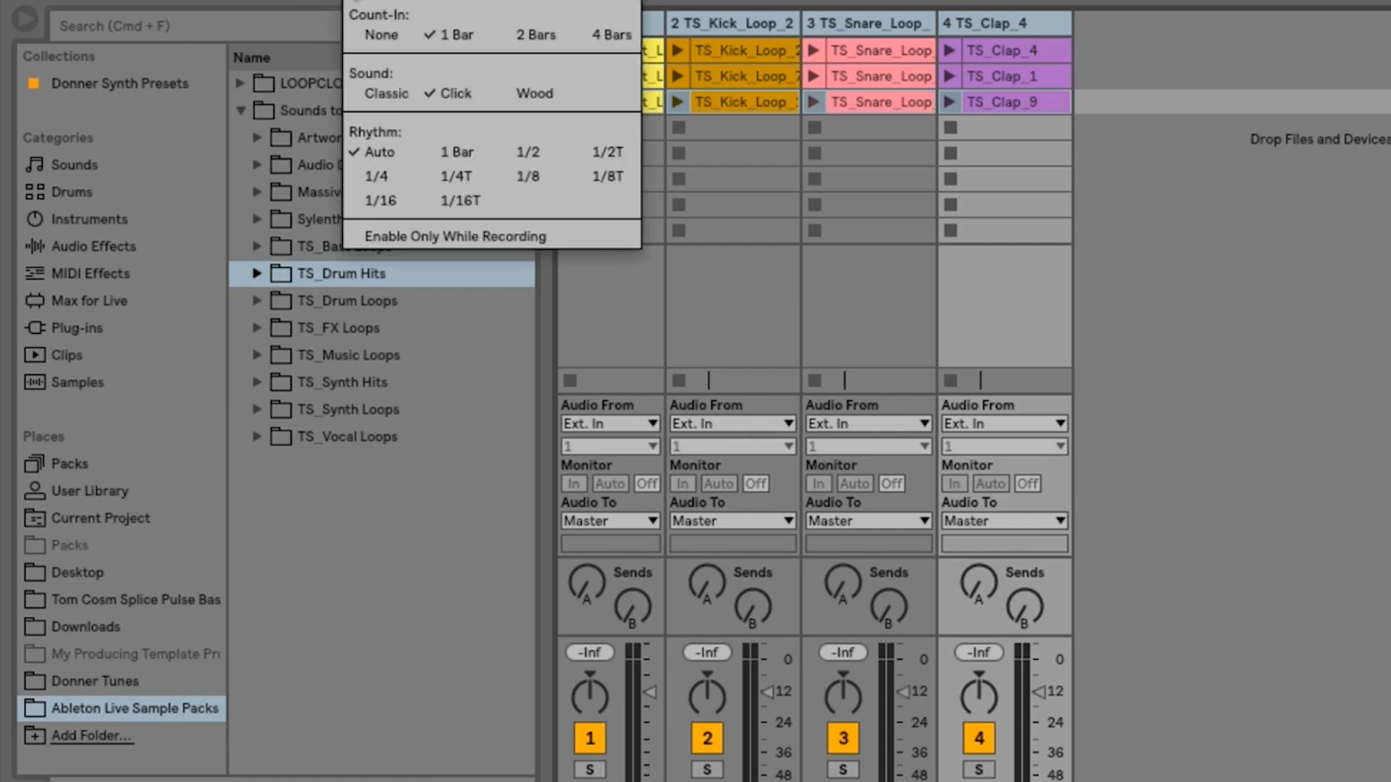
click(390, 39)
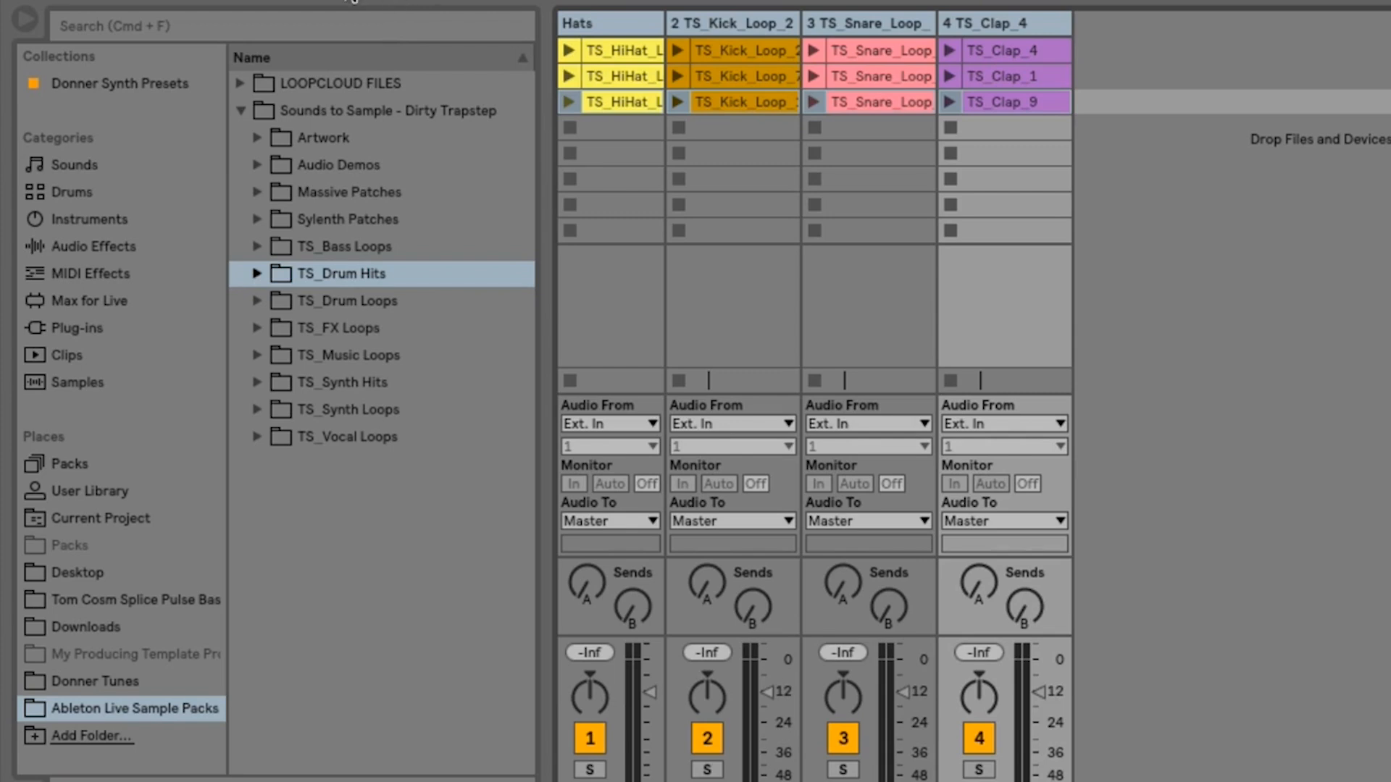
click(353, 1)
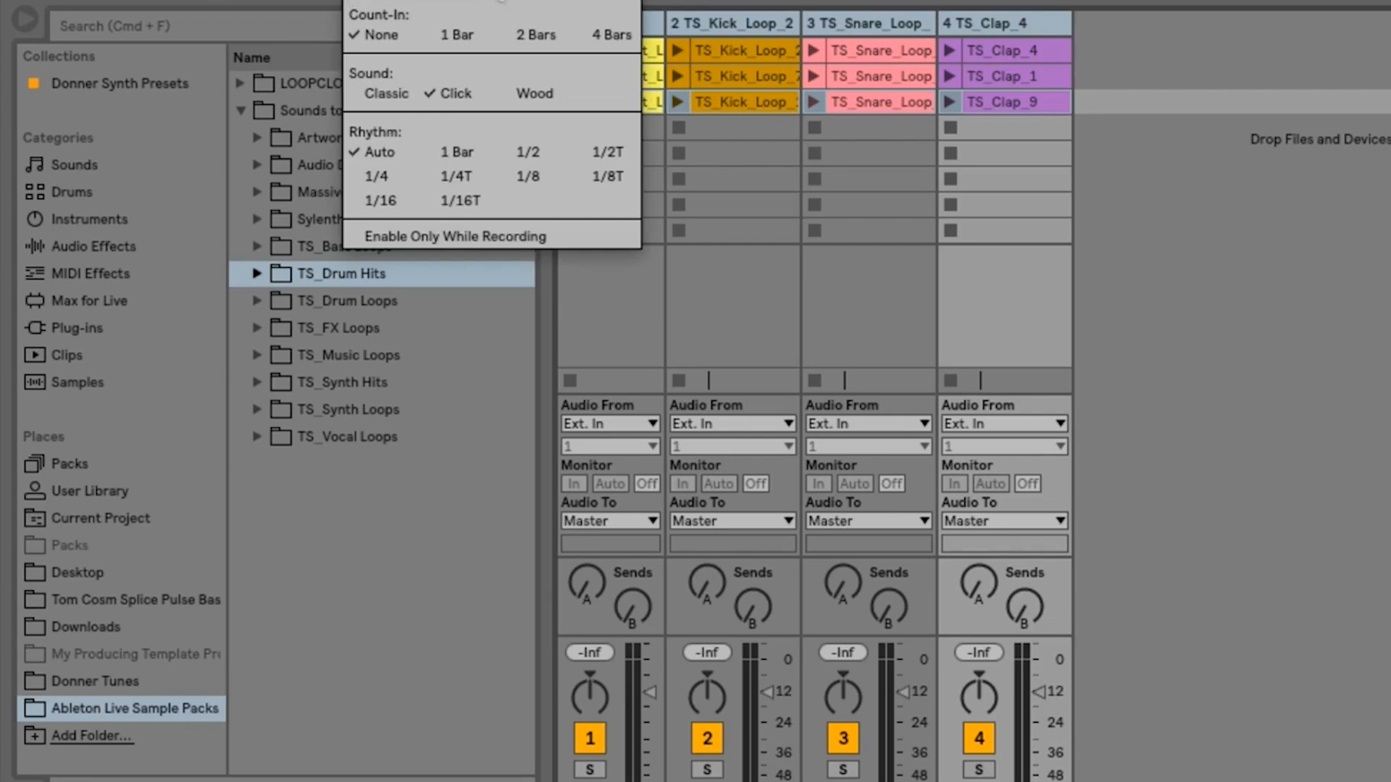
click(500, 0)
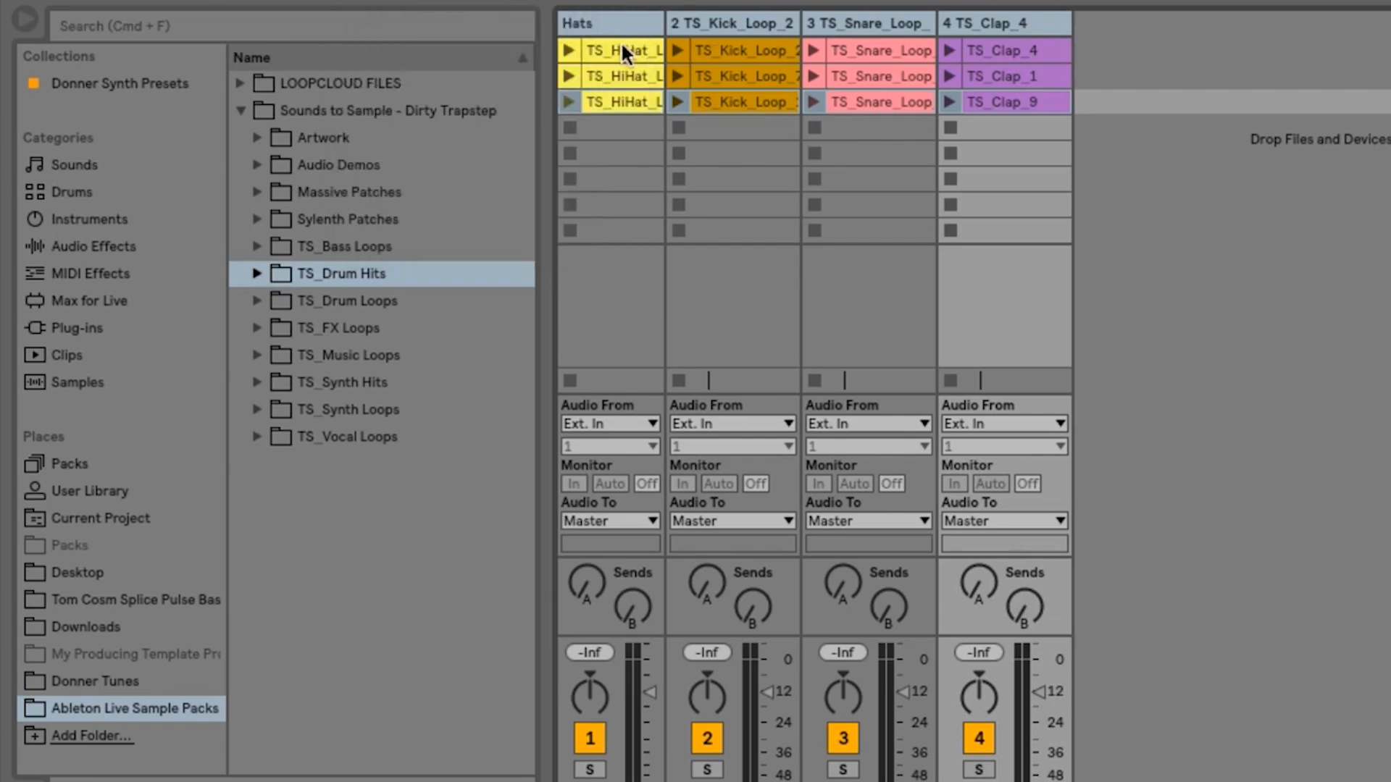
- Launch the scene 1 hat clip, add the scene 1 kick clip while it plays, and stop both tracks
click(568, 50)
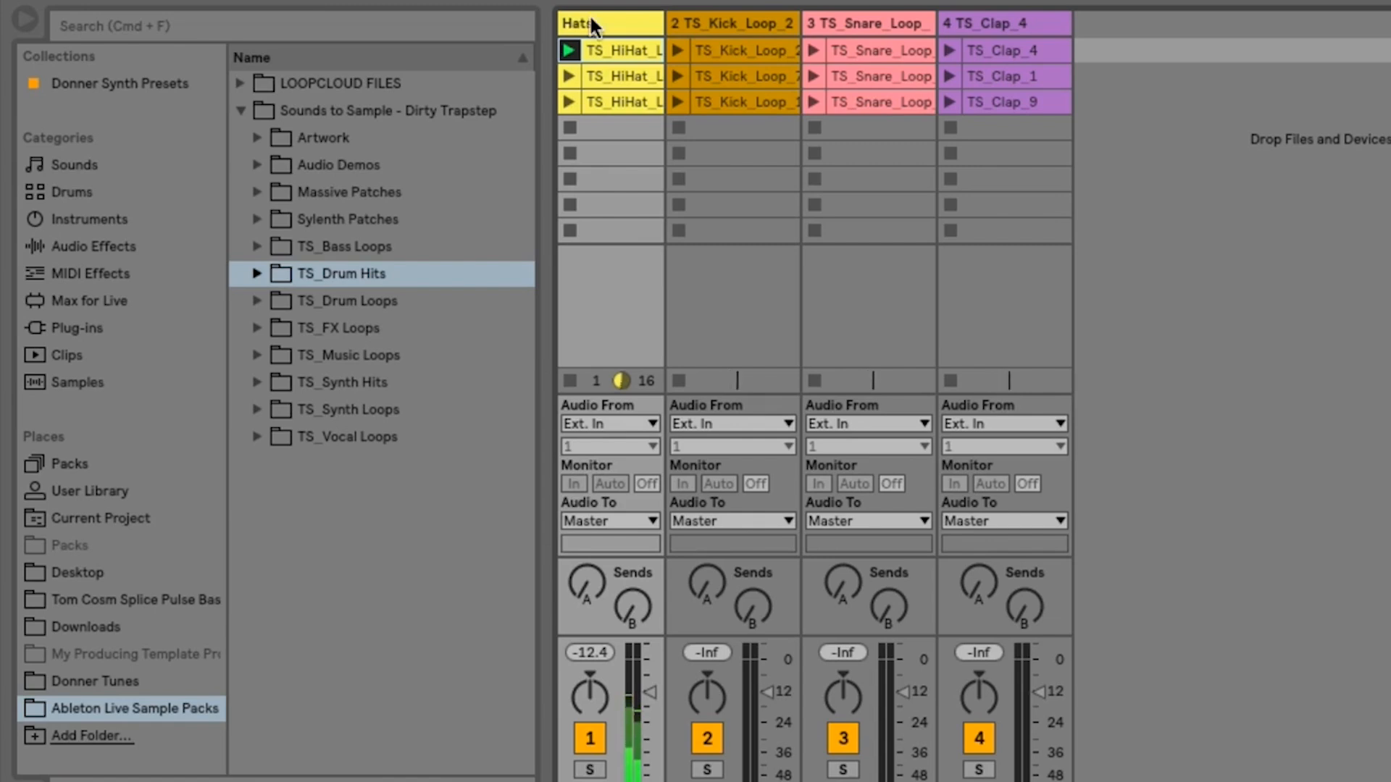
click(675, 51)
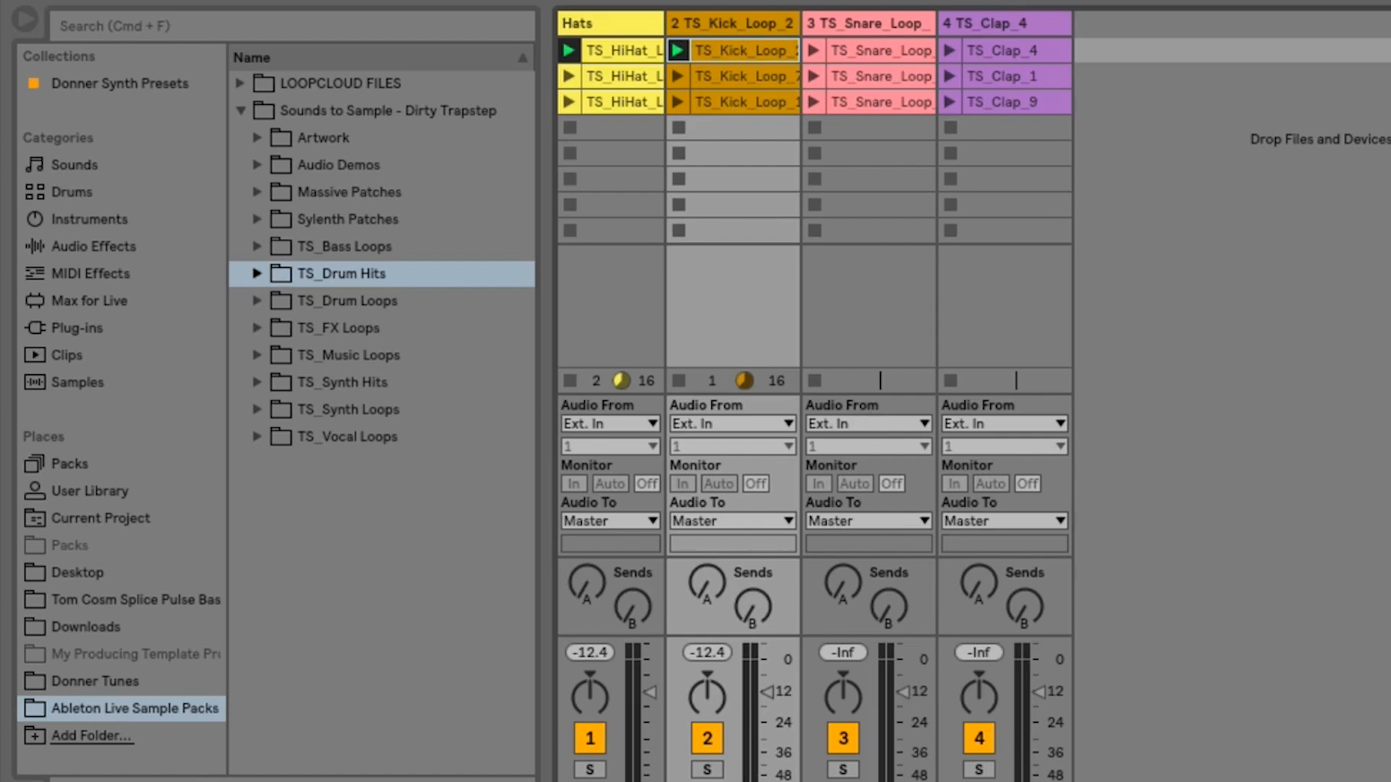
click(678, 381)
click(580, 378)
click(571, 380)
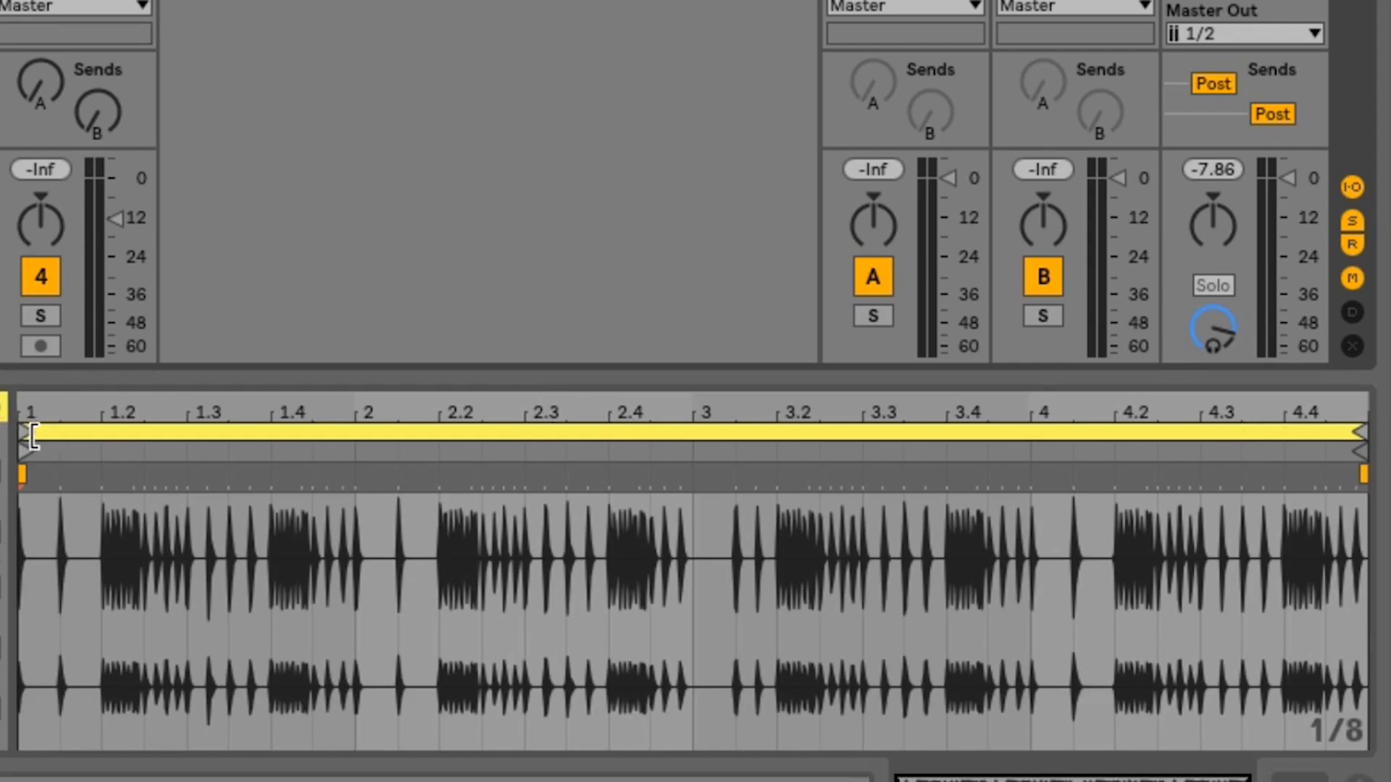
- Relaunch the scene 1 hat clip and bring in the kick clip to hear the launch timing, and stop both tracks
key(Right)
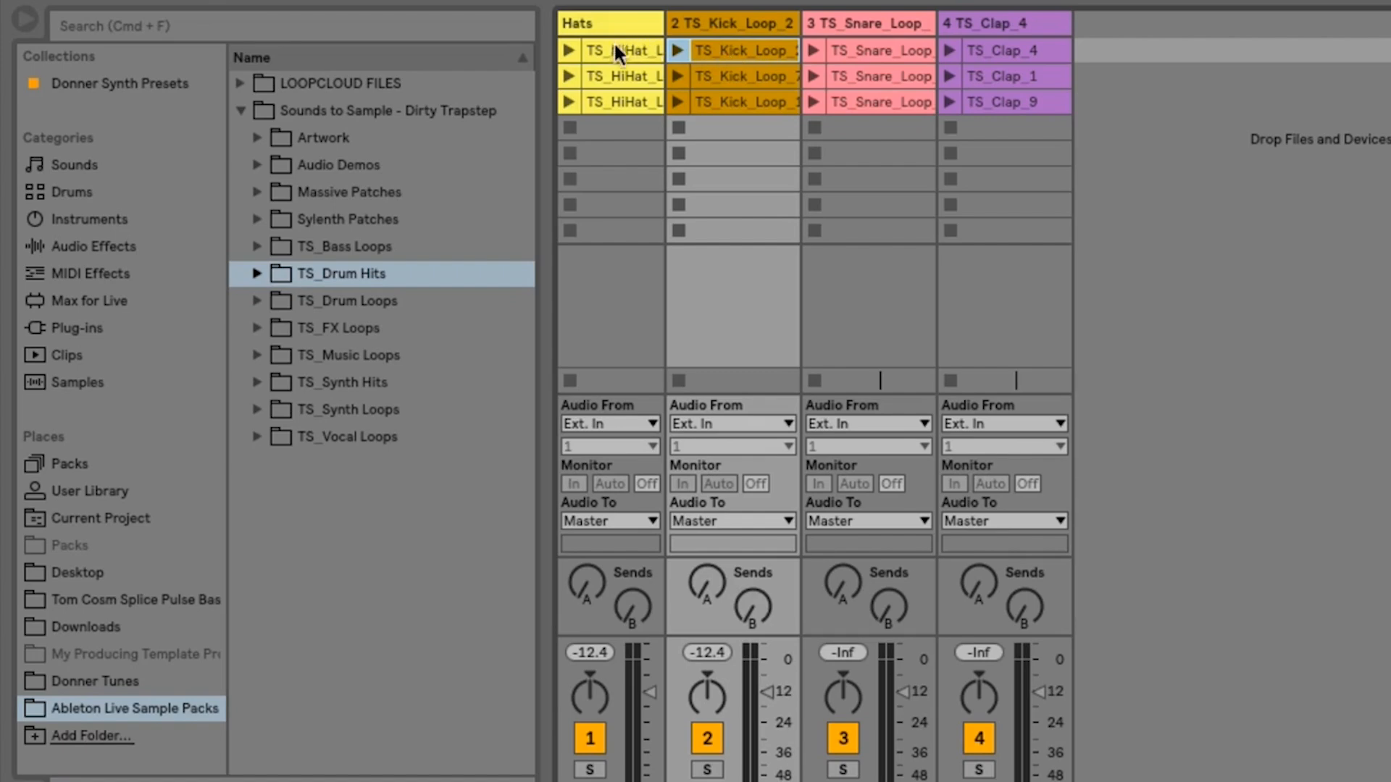
click(569, 50)
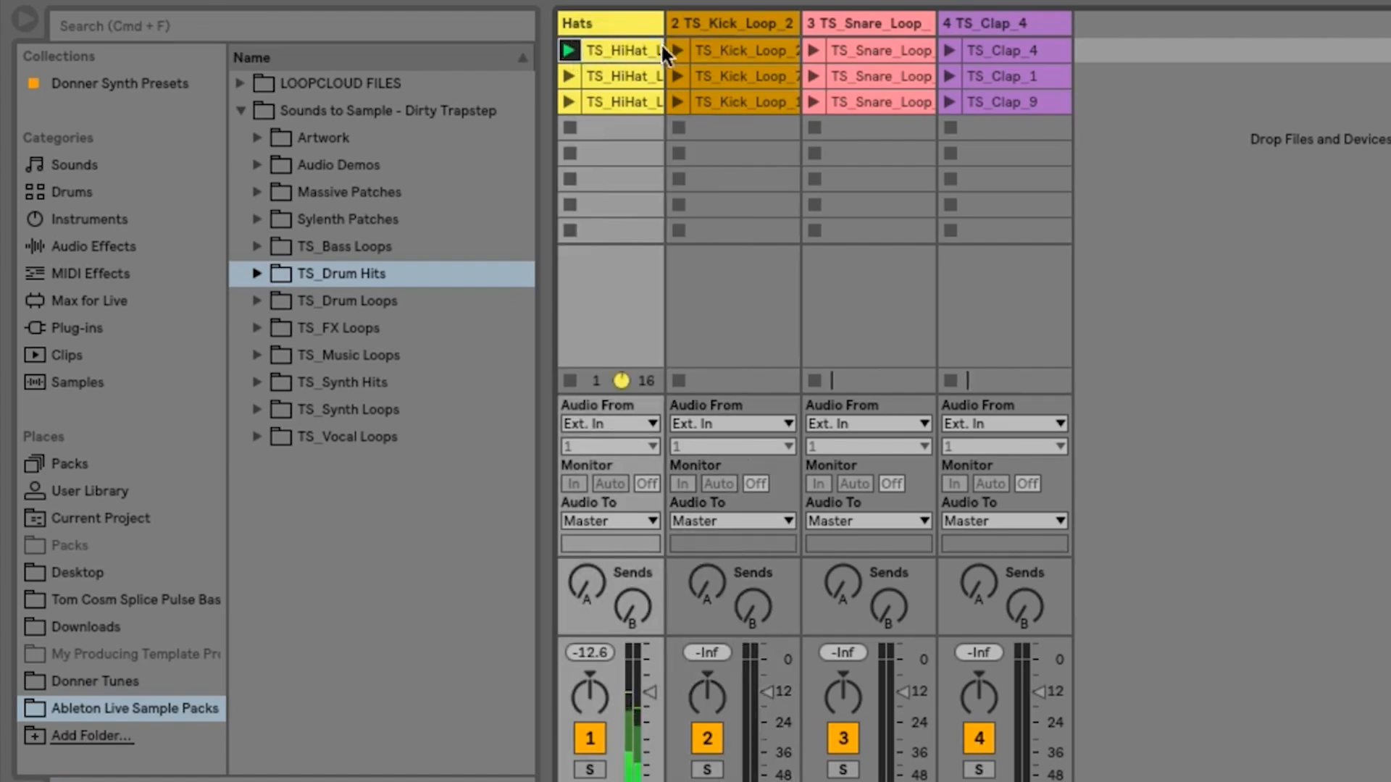
click(673, 50)
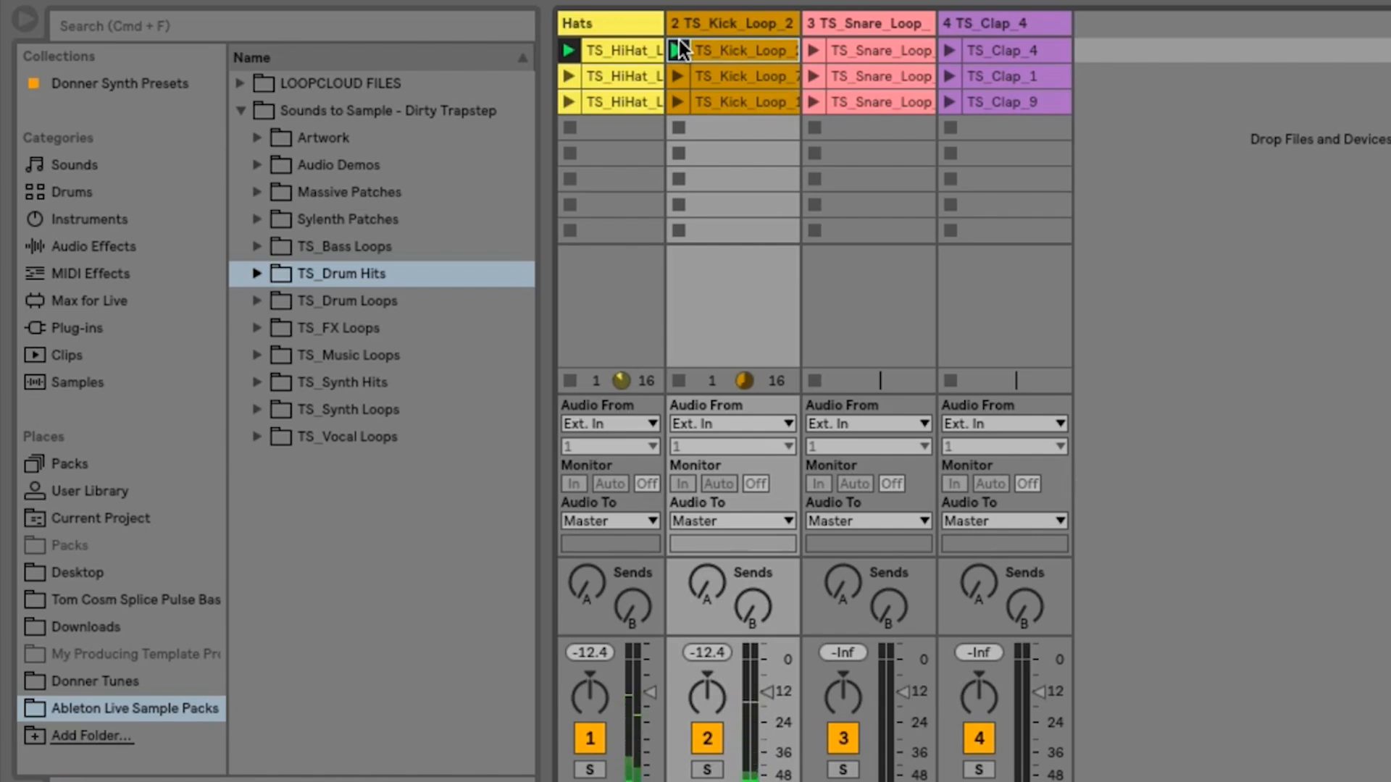
click(679, 380)
click(572, 380)
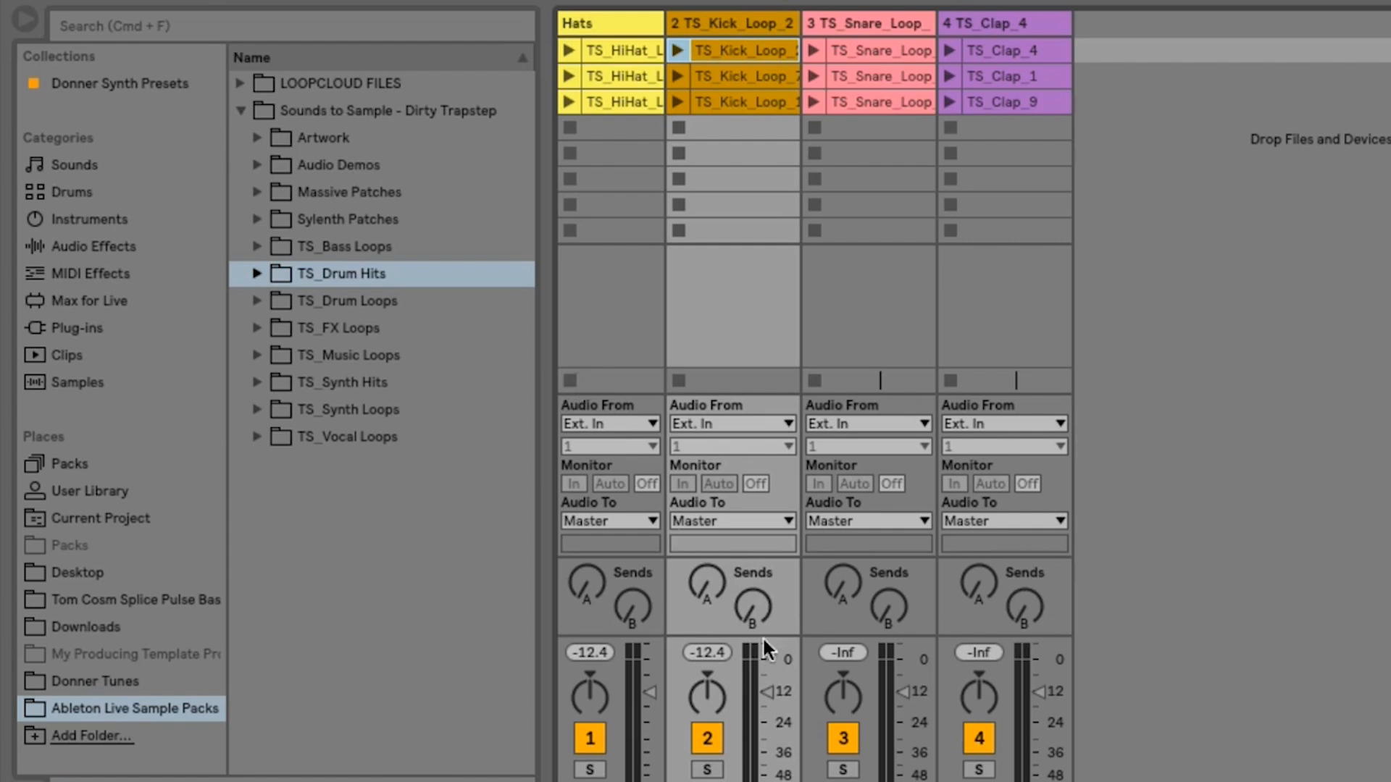
- Mute the snare and clap tracks and launch the scene 1 clips
click(842, 738)
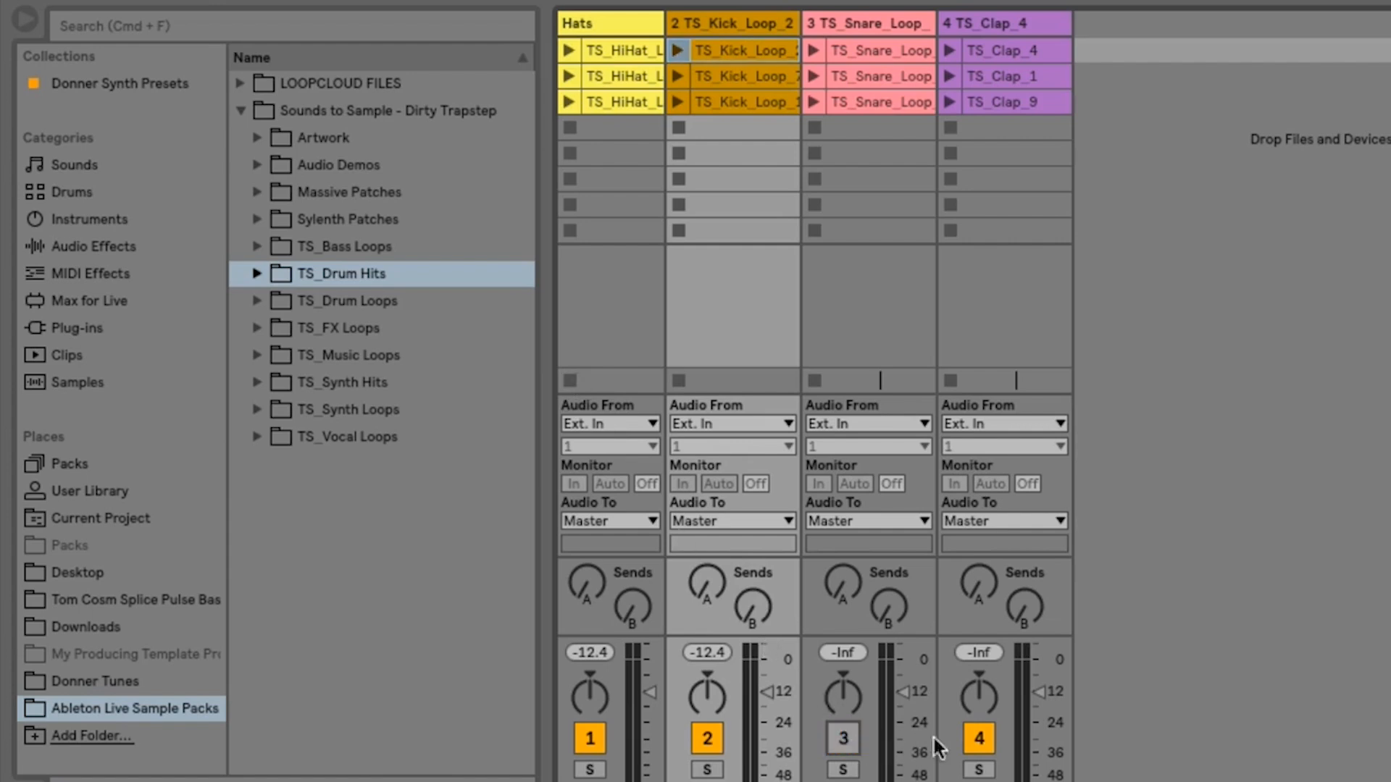
click(978, 738)
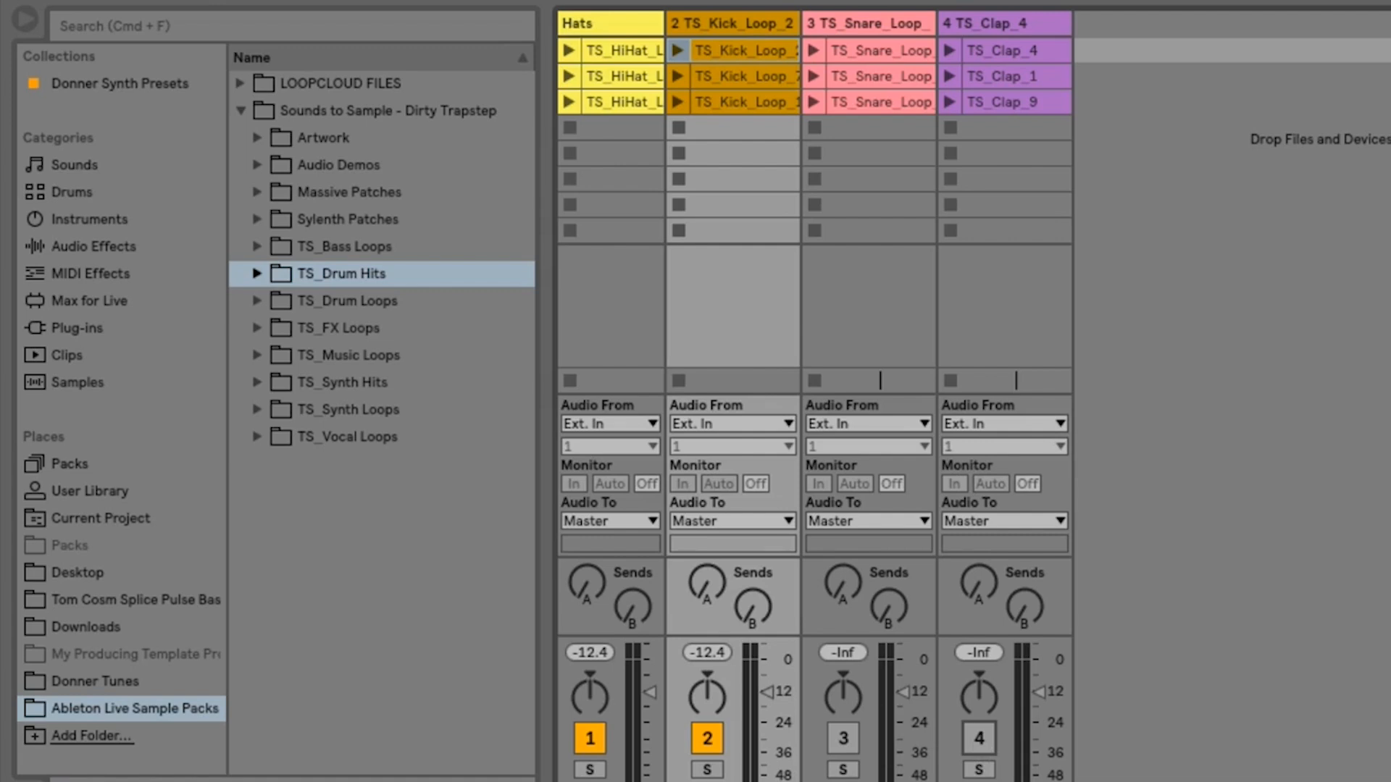
key(Return)
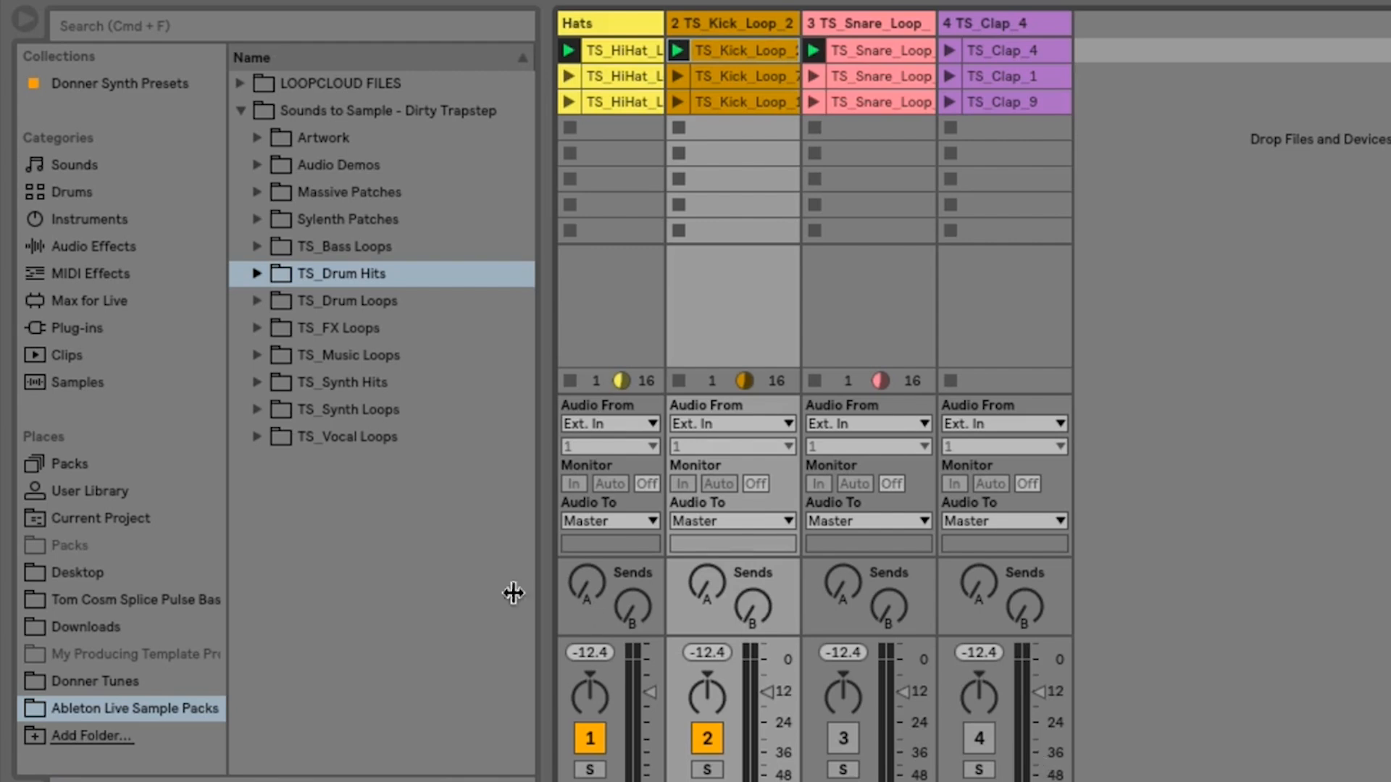
- Set the global launch quantization to 4 Bars and stop the kick and snare clips while the hats keep playing
click(419, 3)
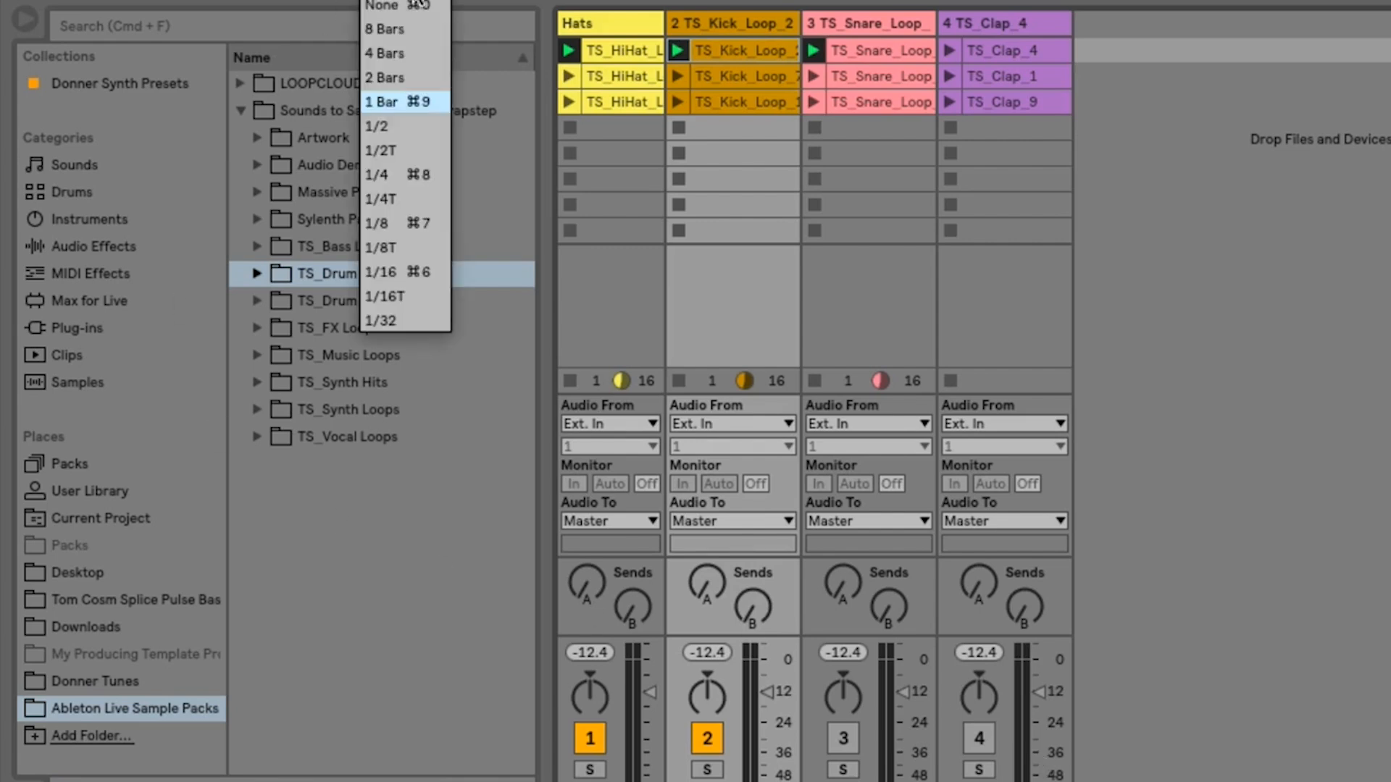
click(406, 50)
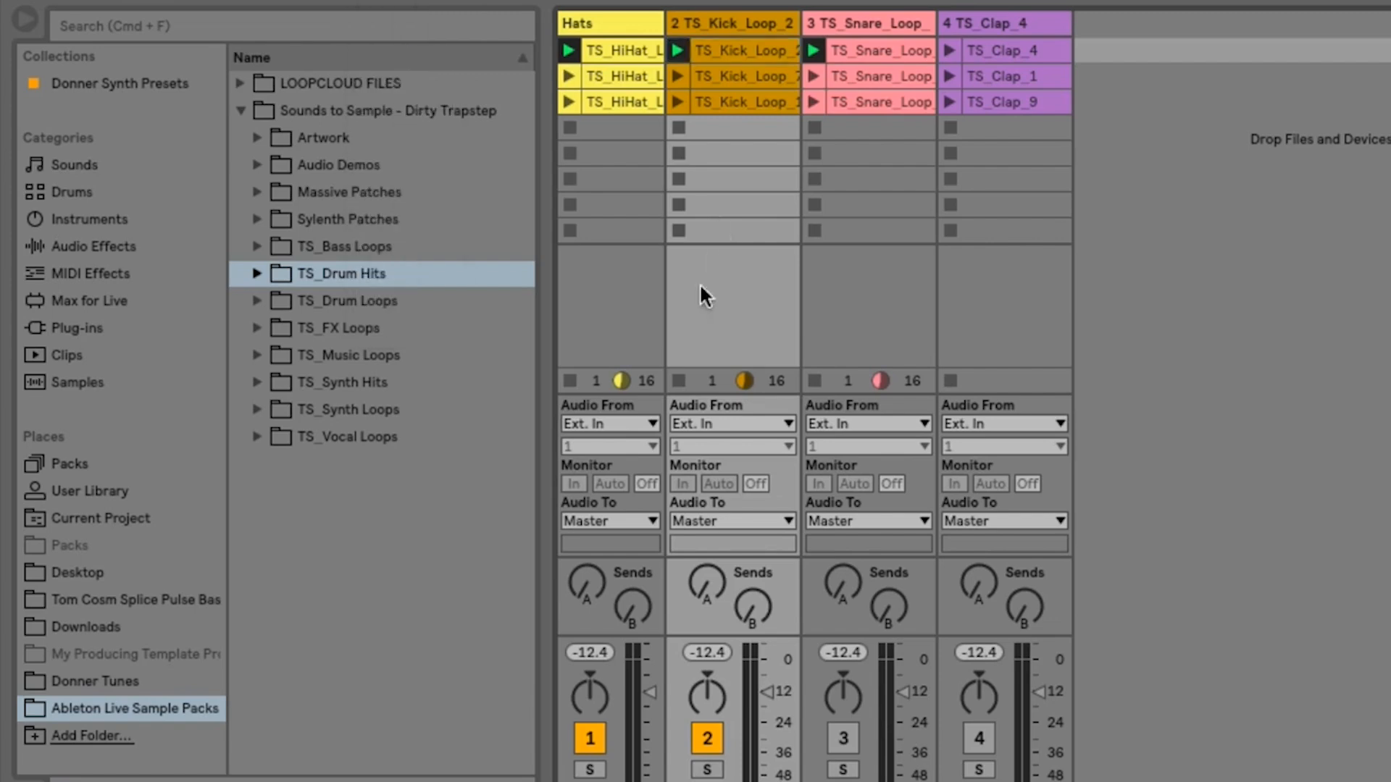
click(678, 380)
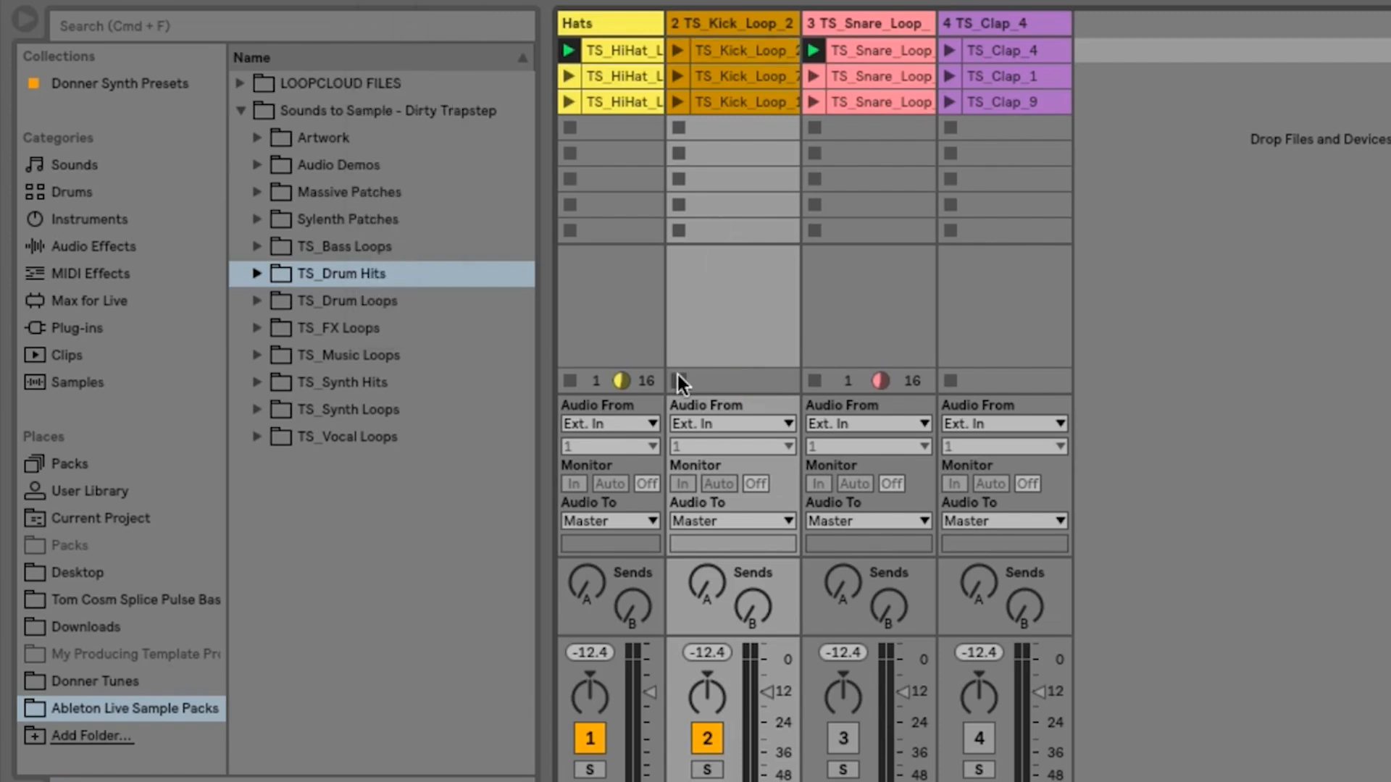
click(816, 378)
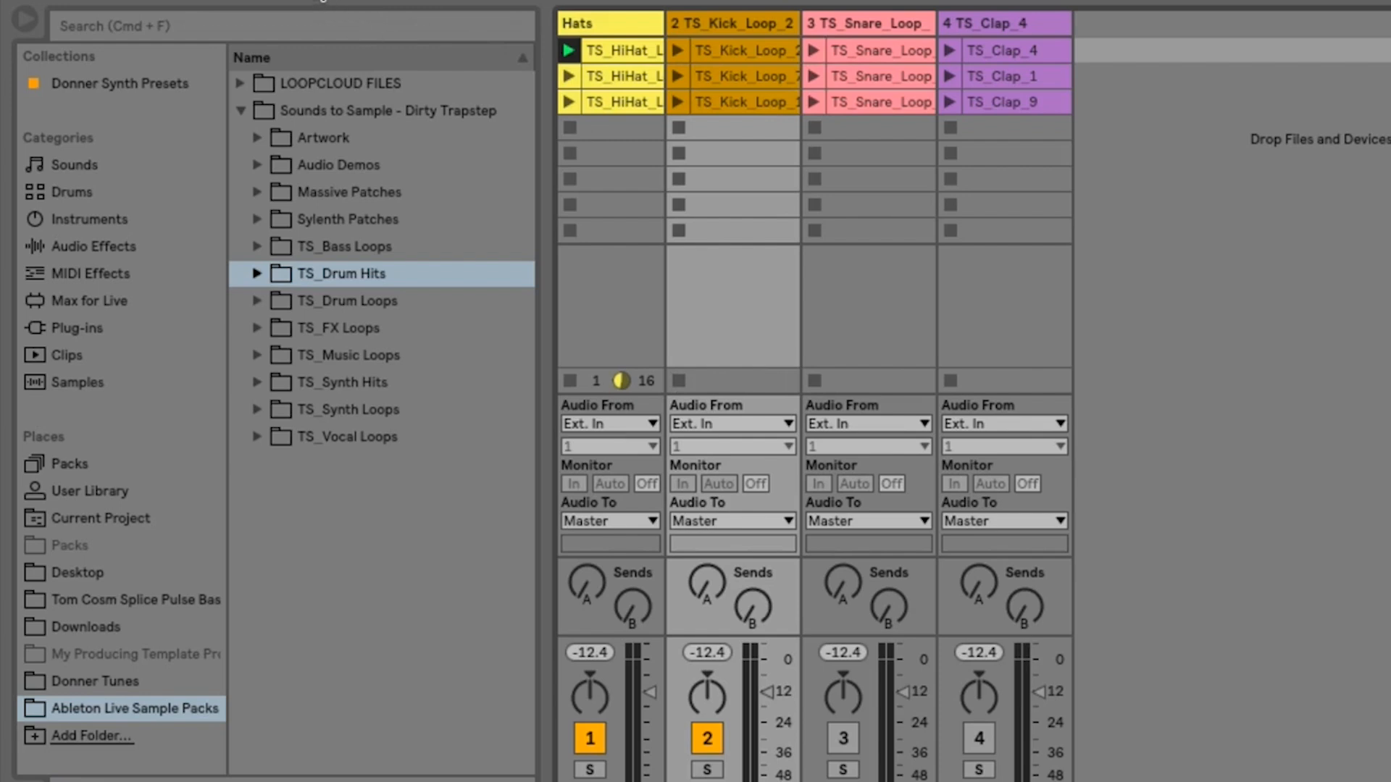
- Launch the kick, snare and clap clips of scene 1 alongside the playing hats
click(672, 48)
click(815, 50)
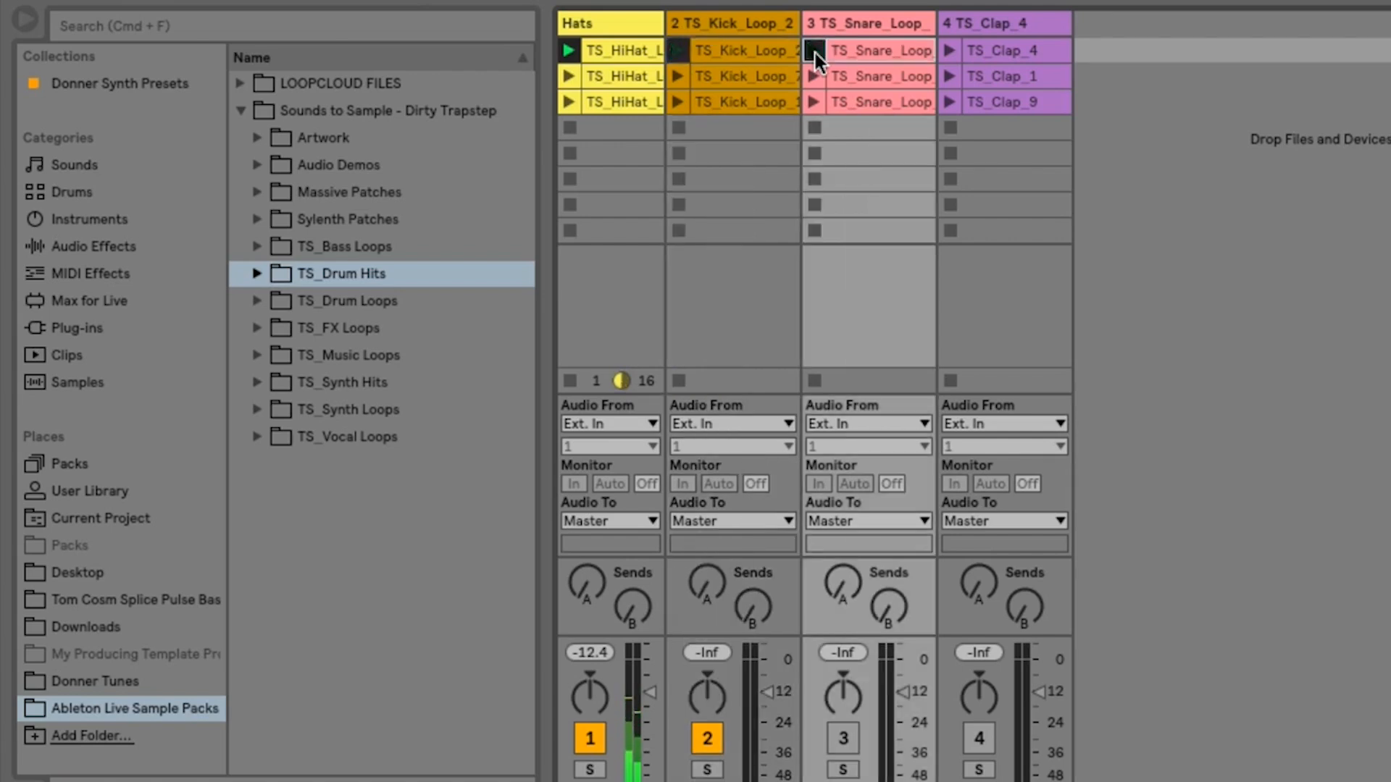
click(946, 50)
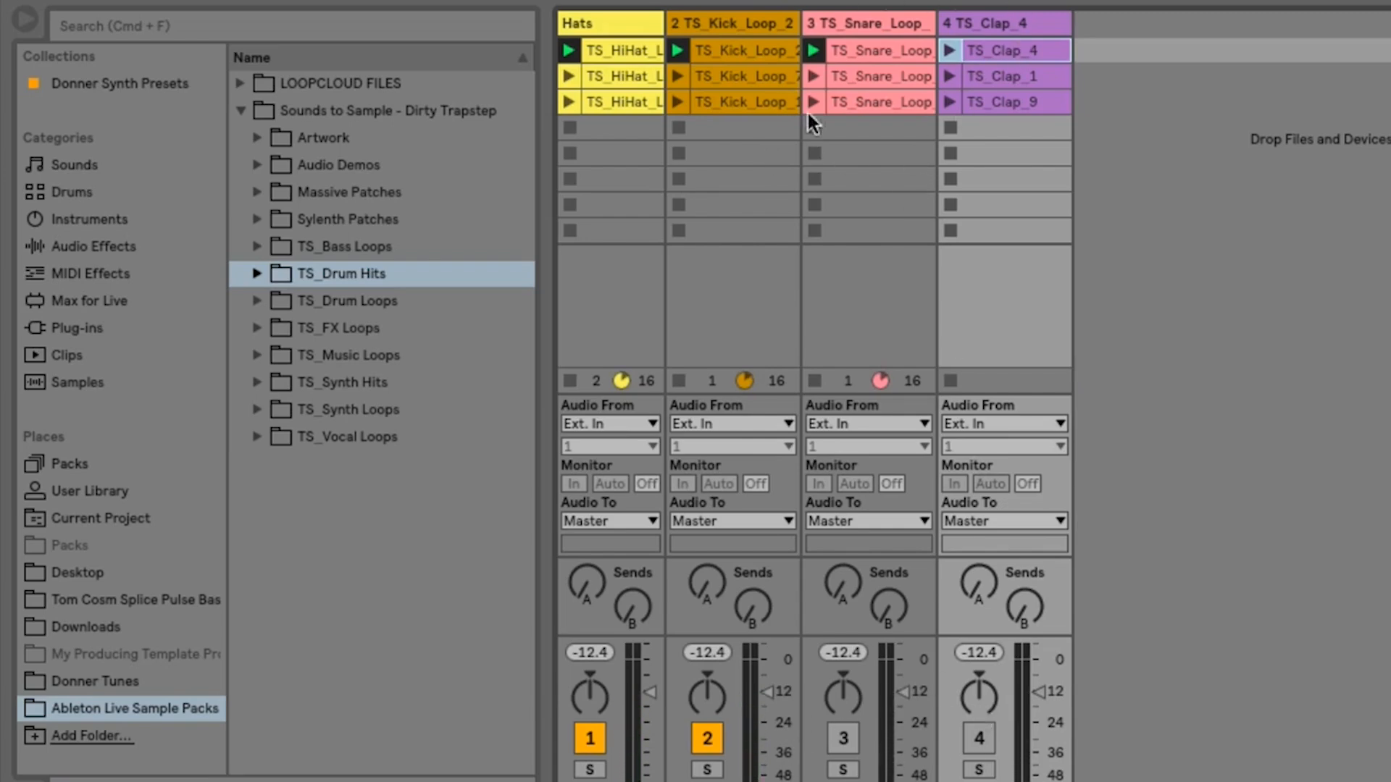
- Set the global launch quantization to 1 Bar and stop the kick and snare clips
click(409, 3)
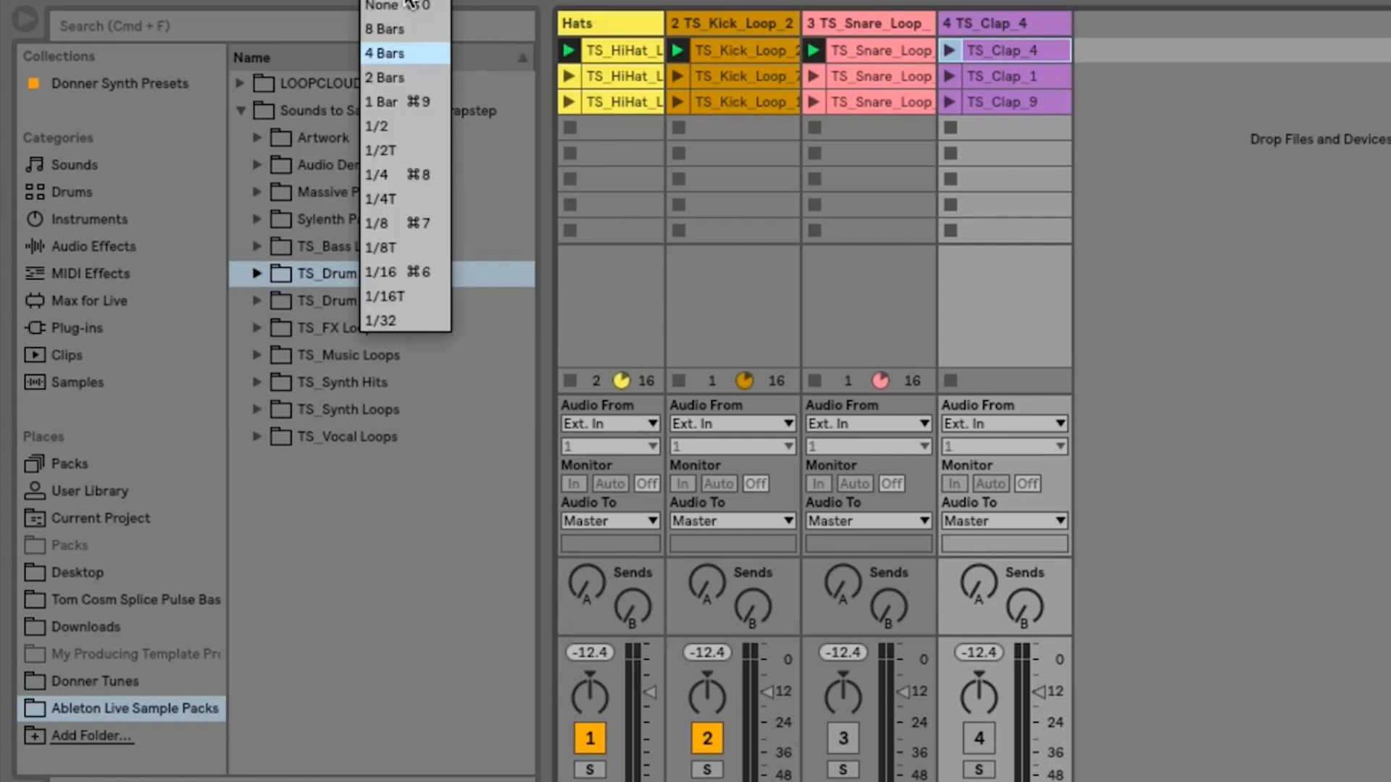
click(392, 105)
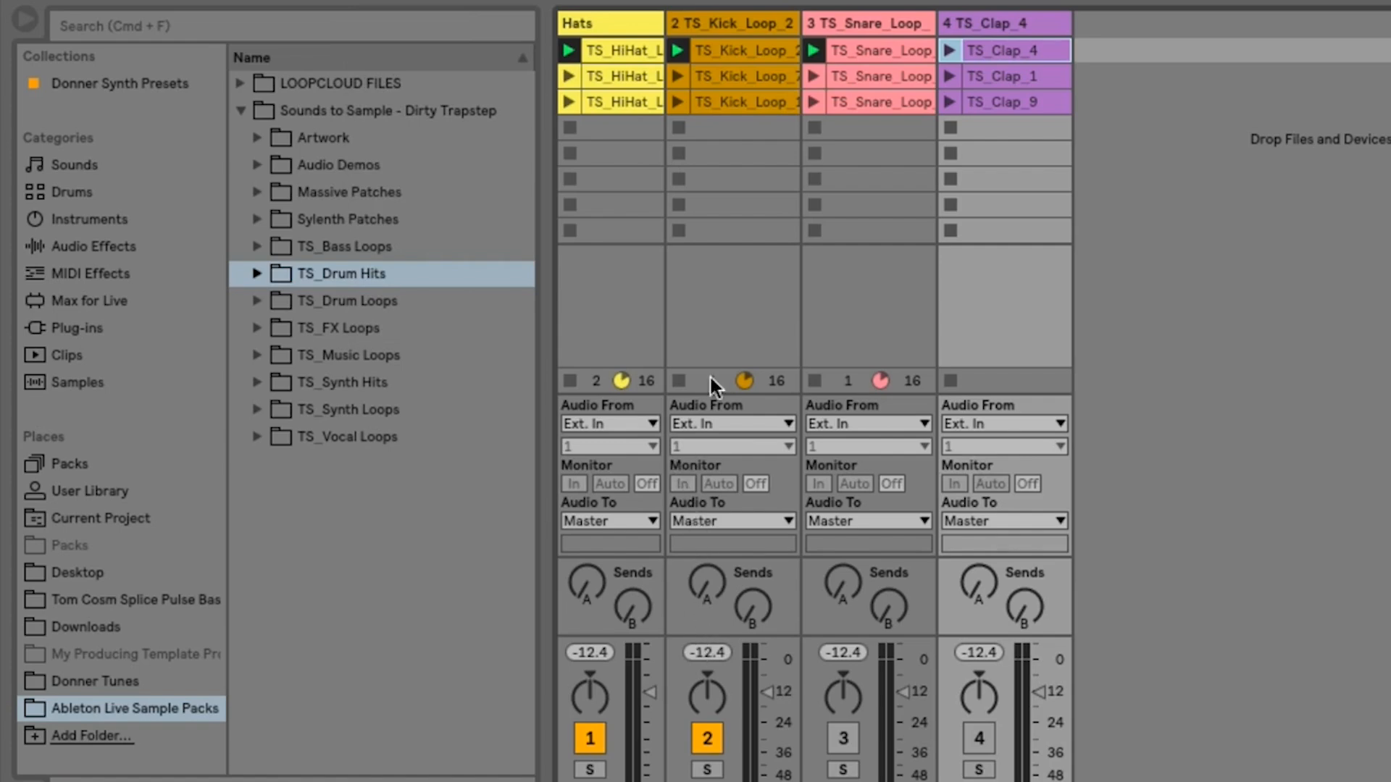
click(677, 231)
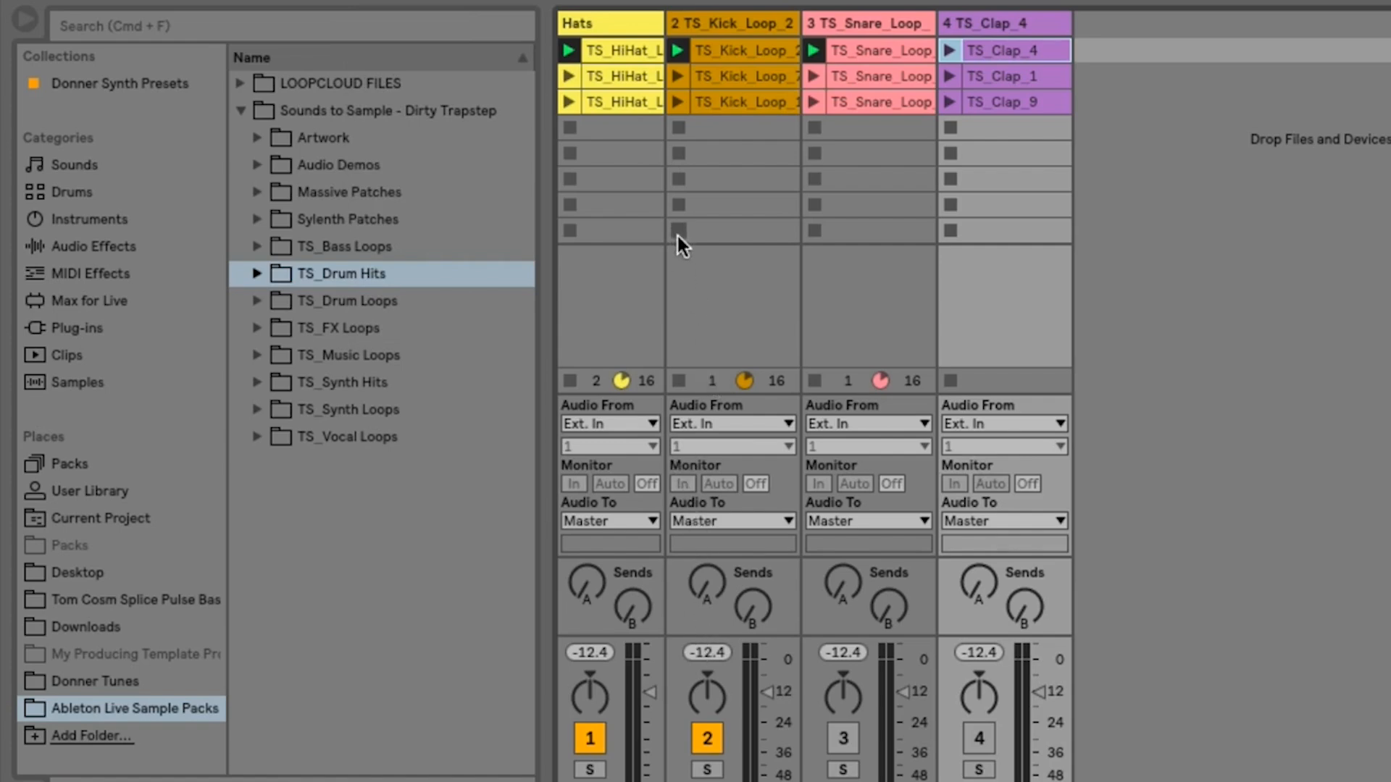
click(814, 231)
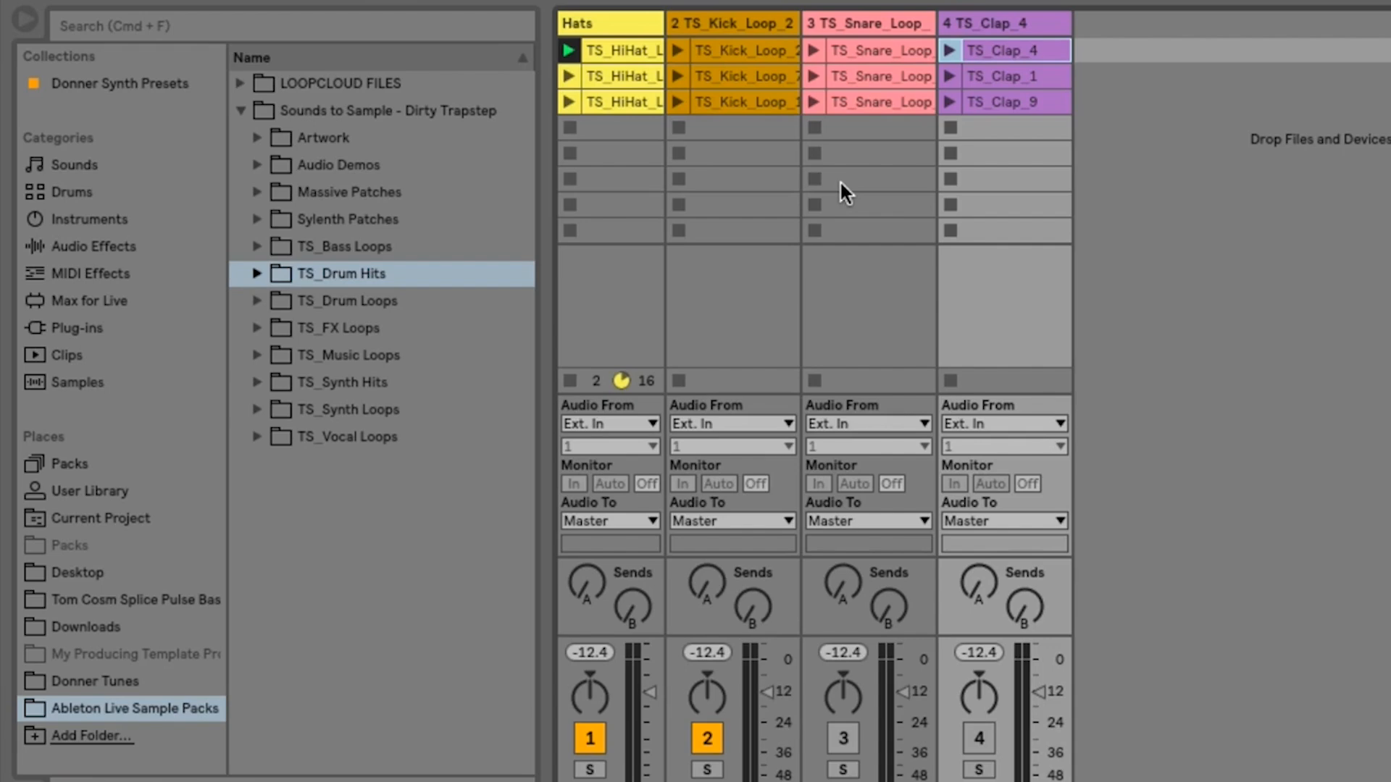
- Unmute the snare and clap tracks and launch the scene 1 clips together
click(843, 739)
click(978, 739)
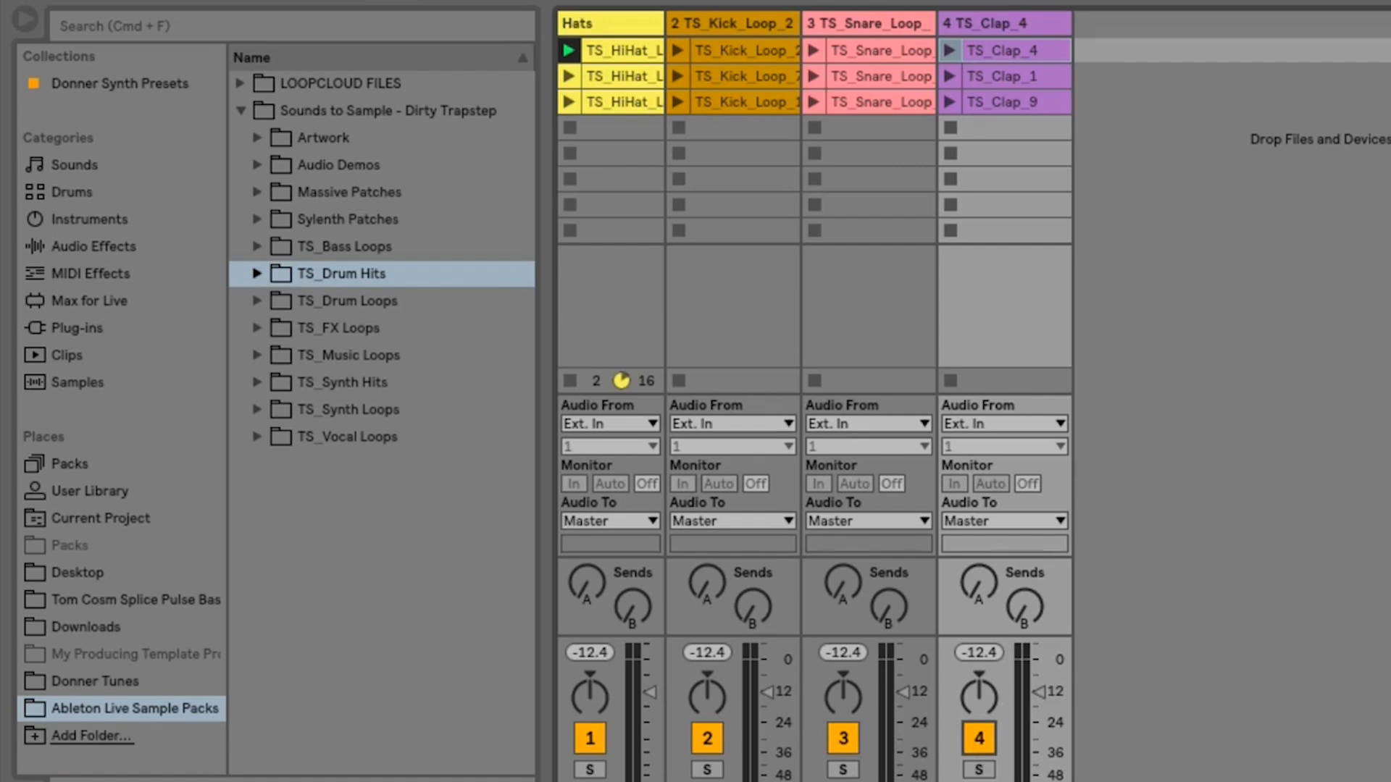
key(Return)
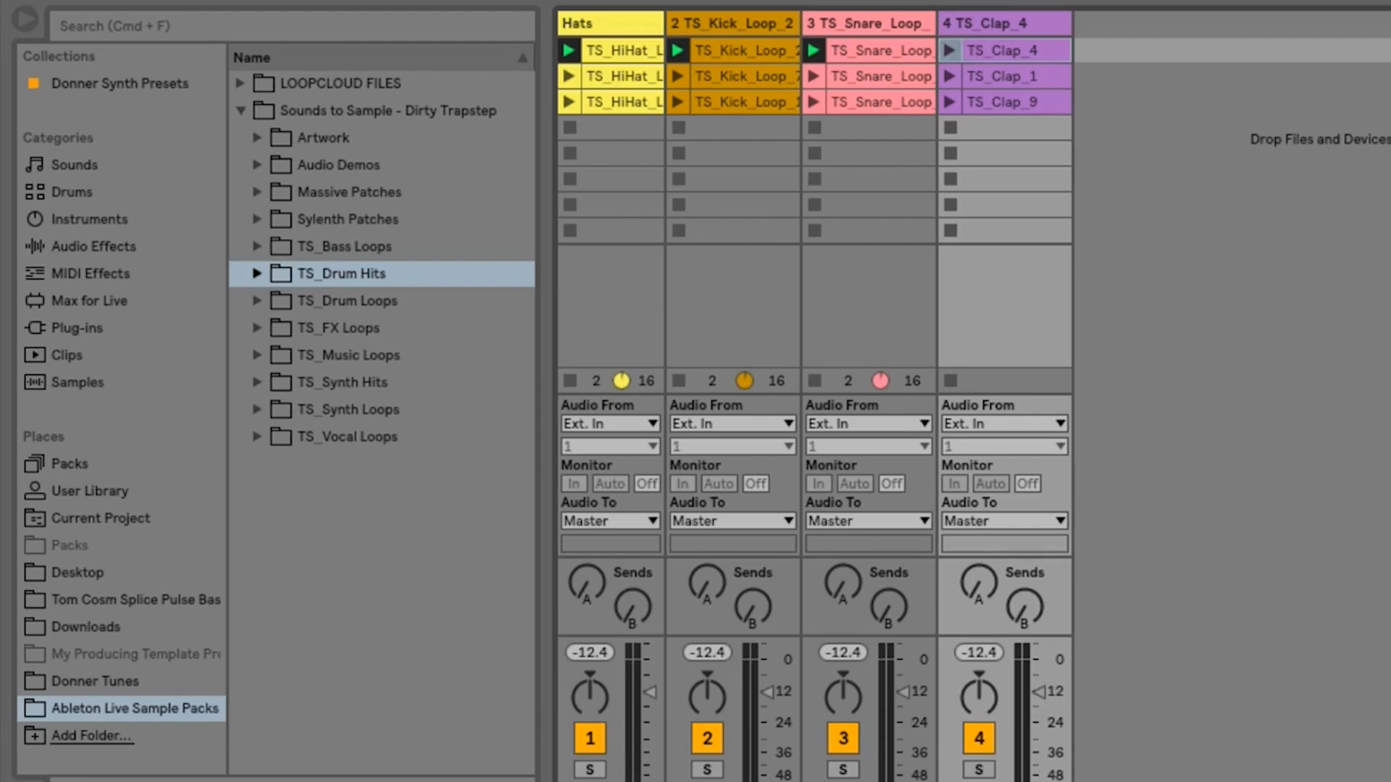
key(Return)
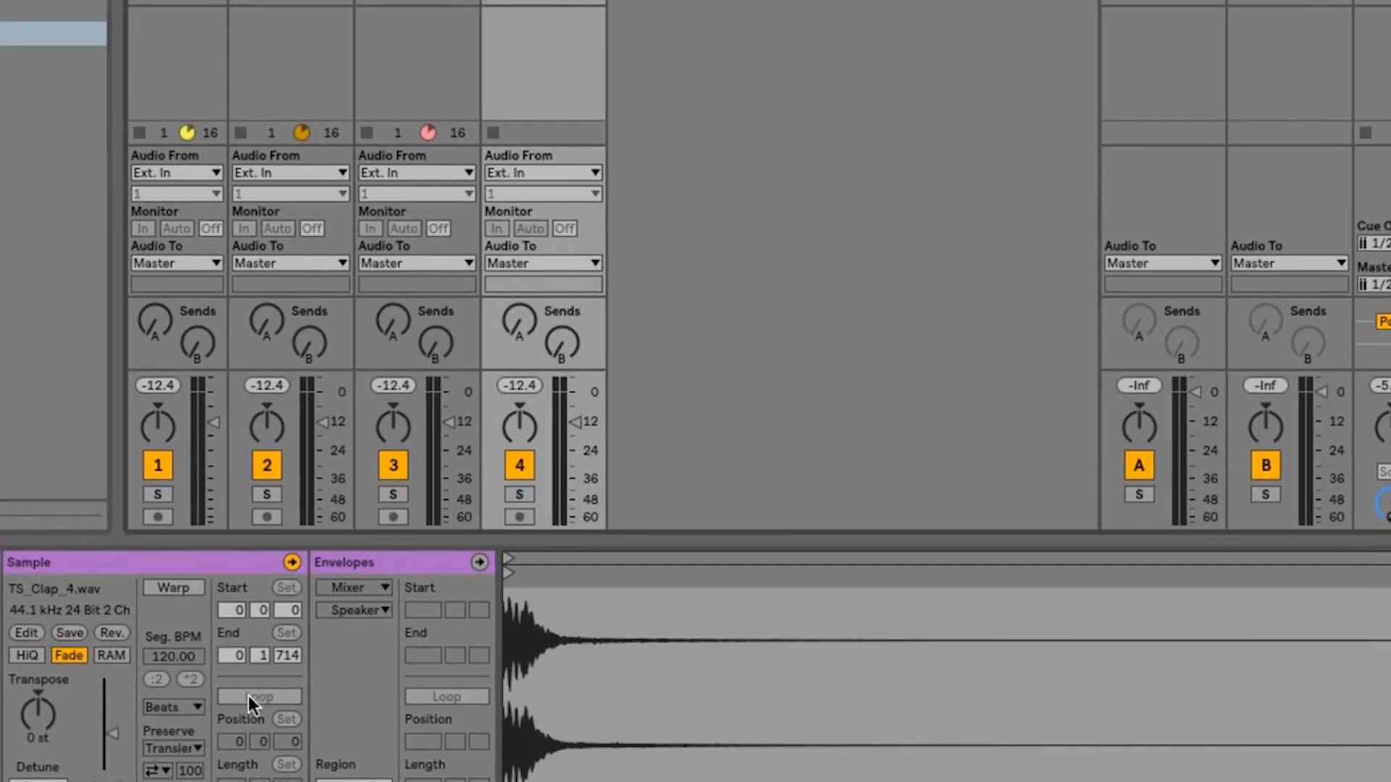
- Turn on Warp and Loop for the TS_Clap_4 clip and set its loop length to 4 bars
click(176, 588)
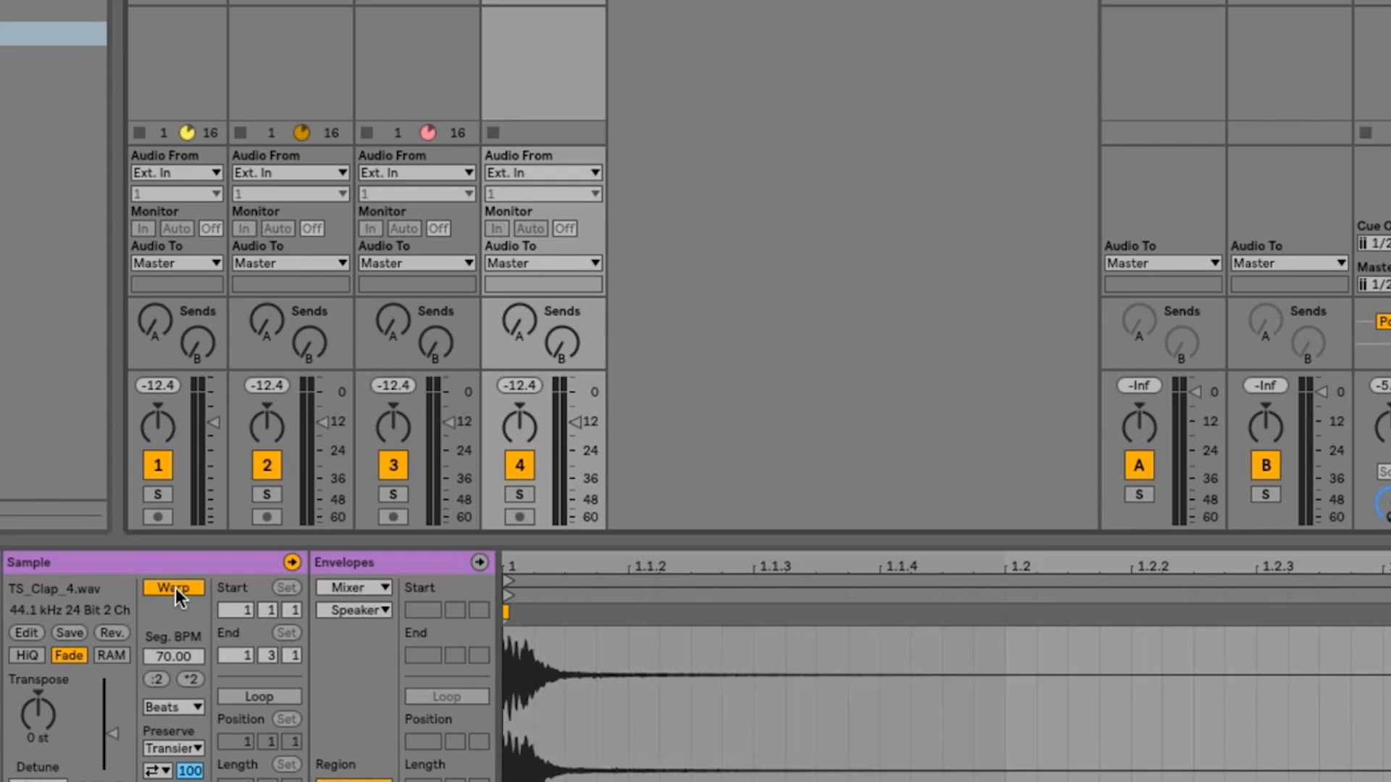
click(253, 697)
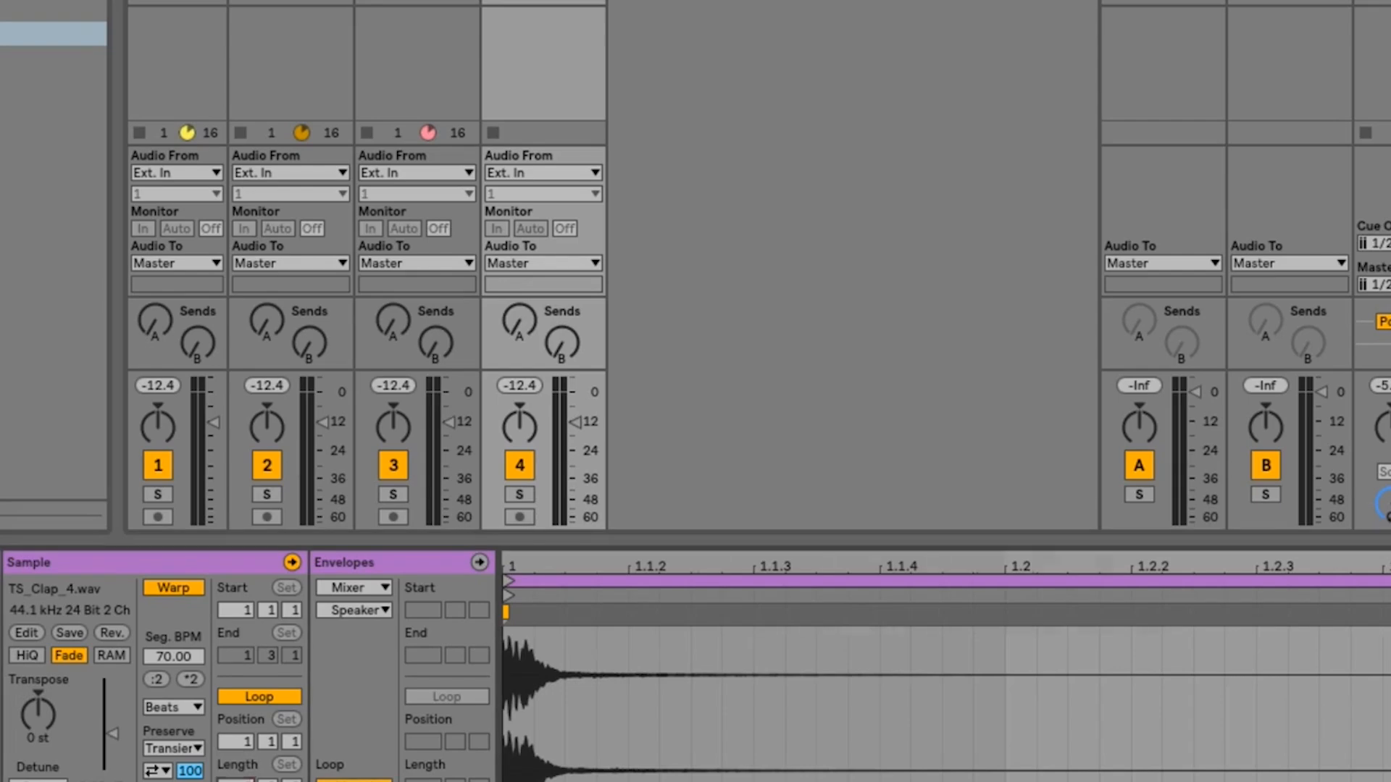
key(Return)
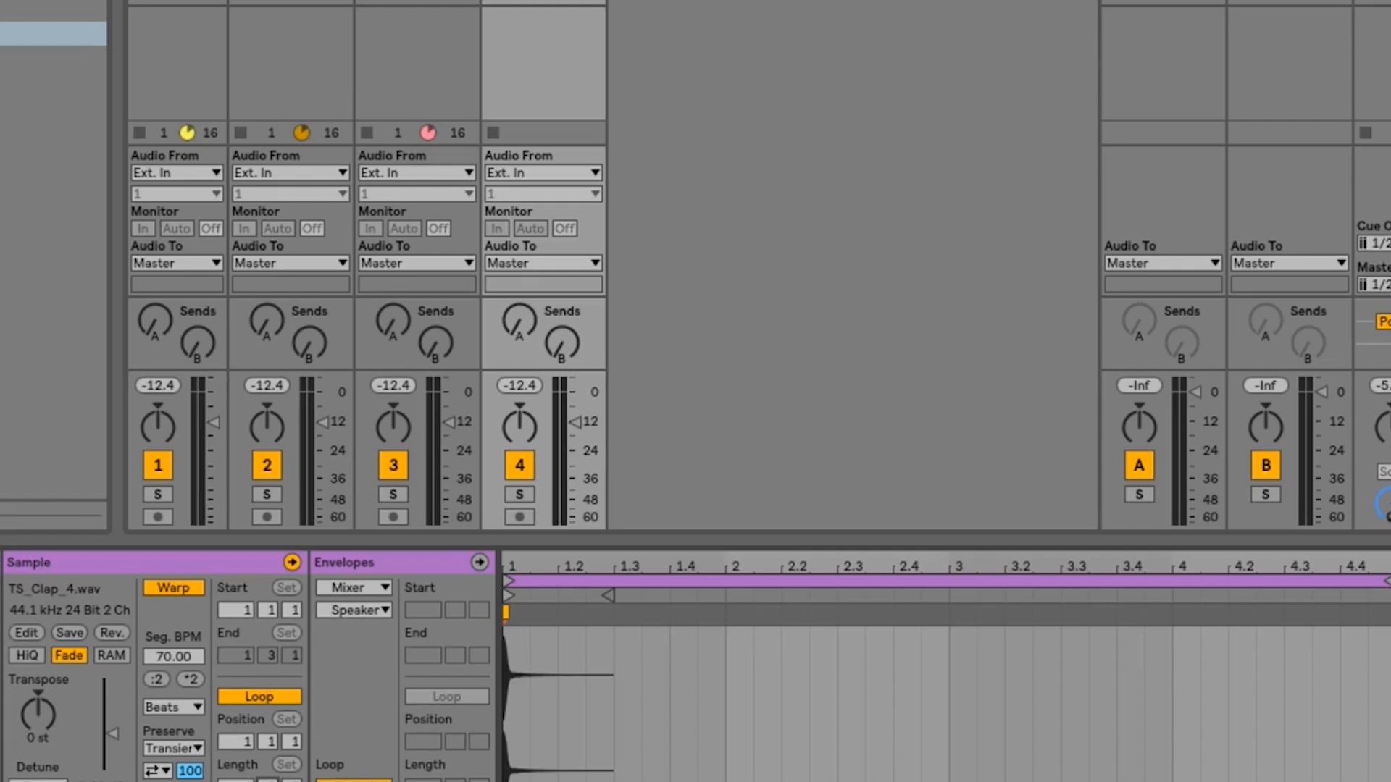
- Play the scene 1 clips and shorten the TS_Clap_4 clip's loop length to 2 bars
key(space)
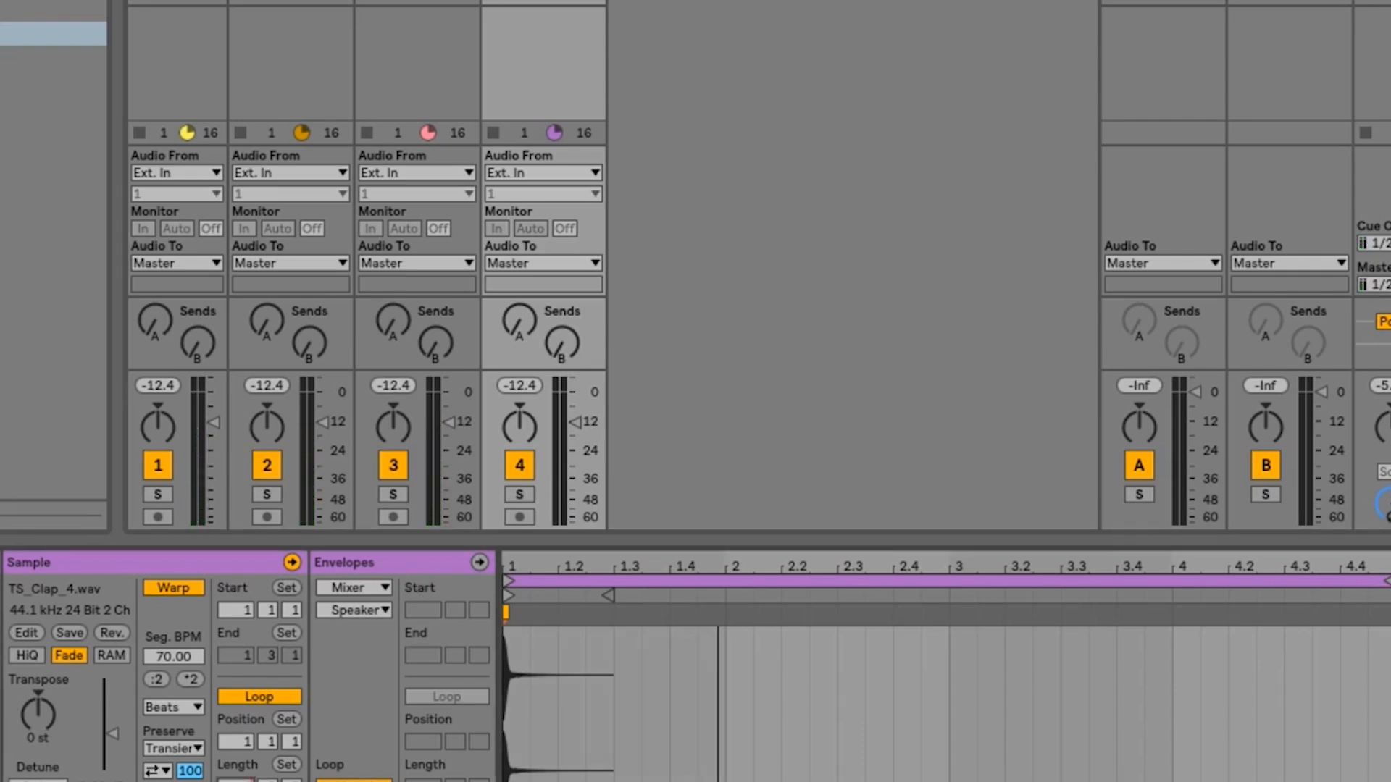
key(Return)
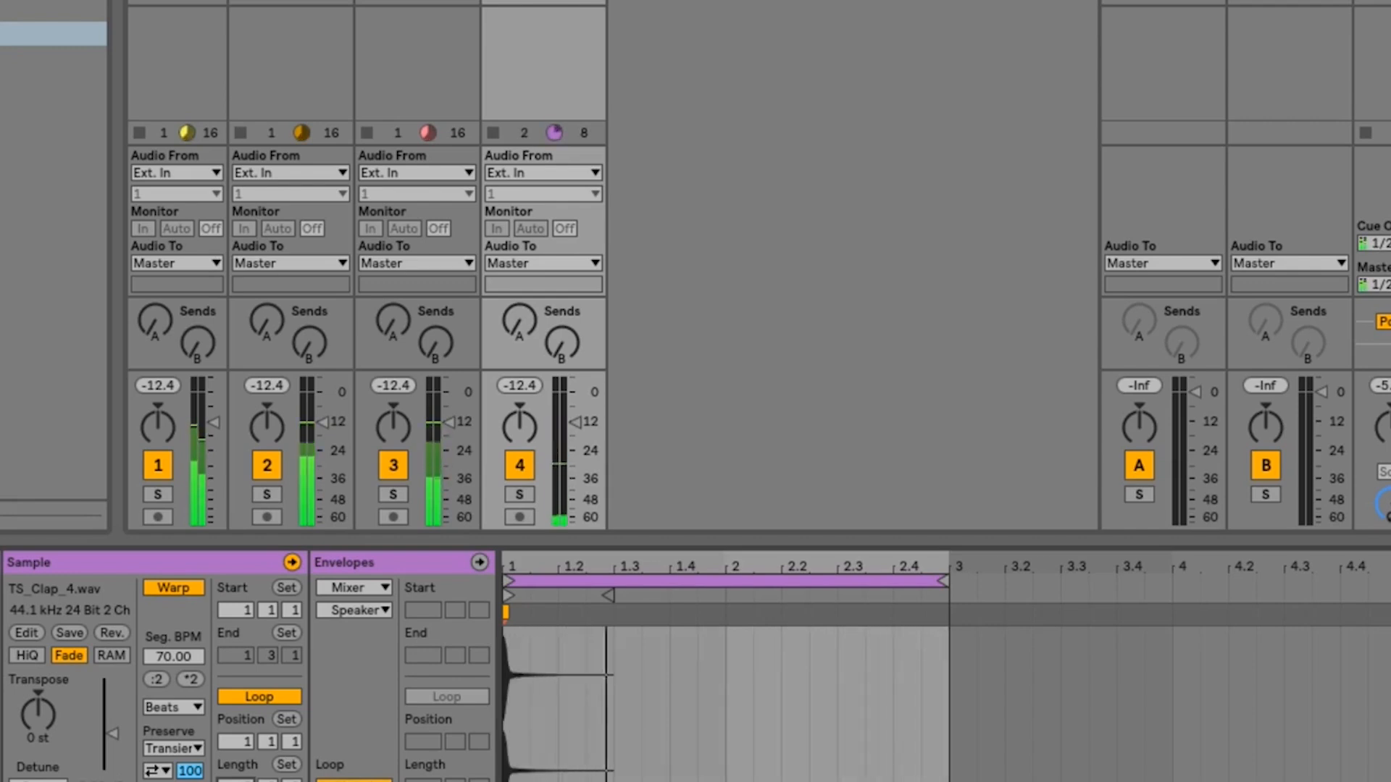
key(space)
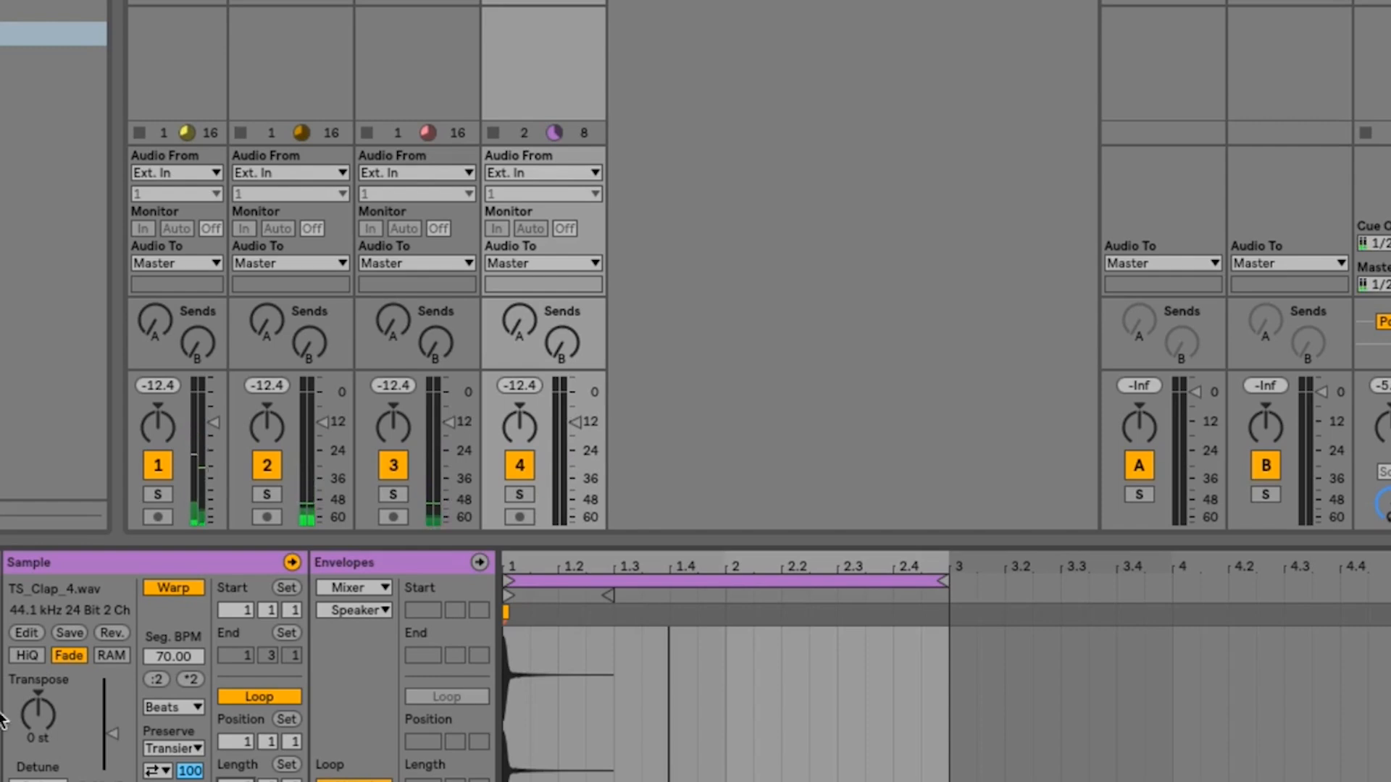